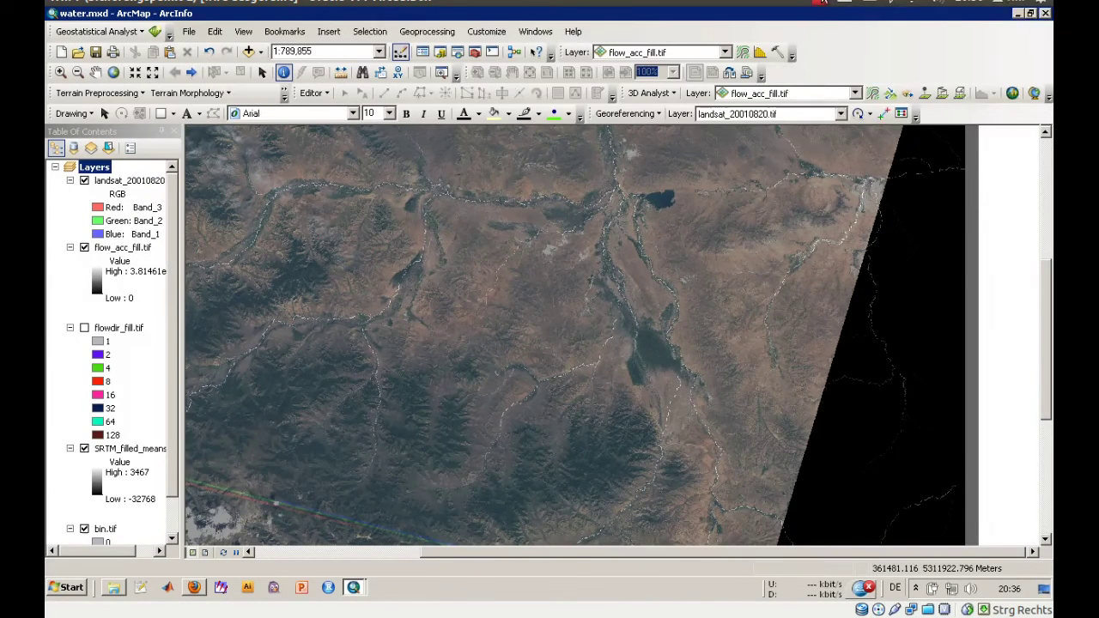
# Switch from the ArcMap water.mxd map to Firefox showing the ArcHydro/Setup10 FTP listing.
pyautogui.click(820, 4)
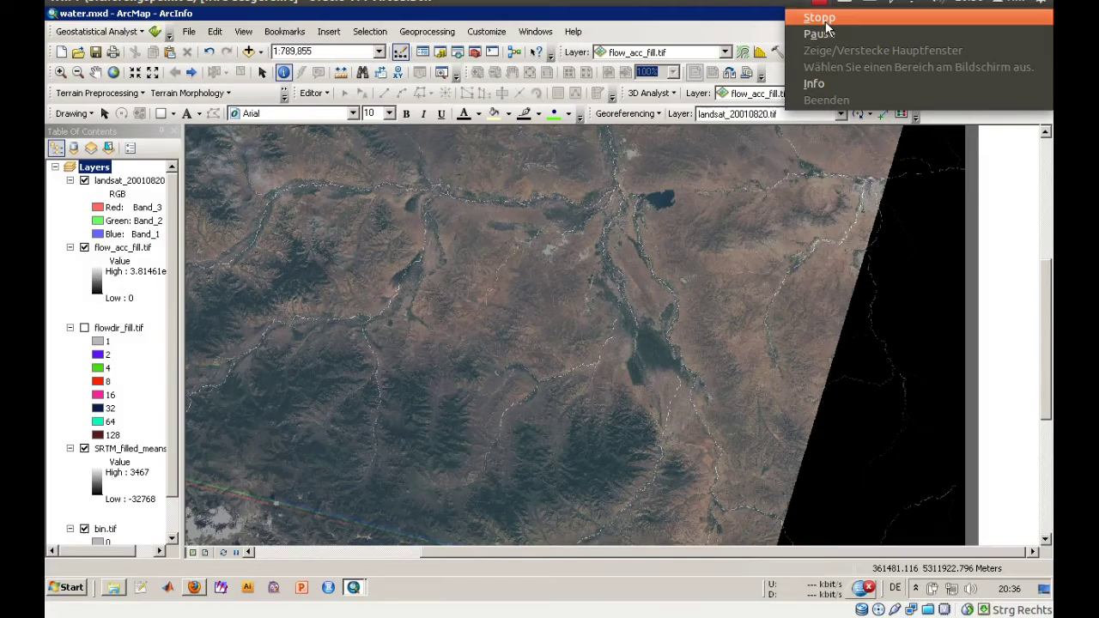
pyautogui.click(819, 18)
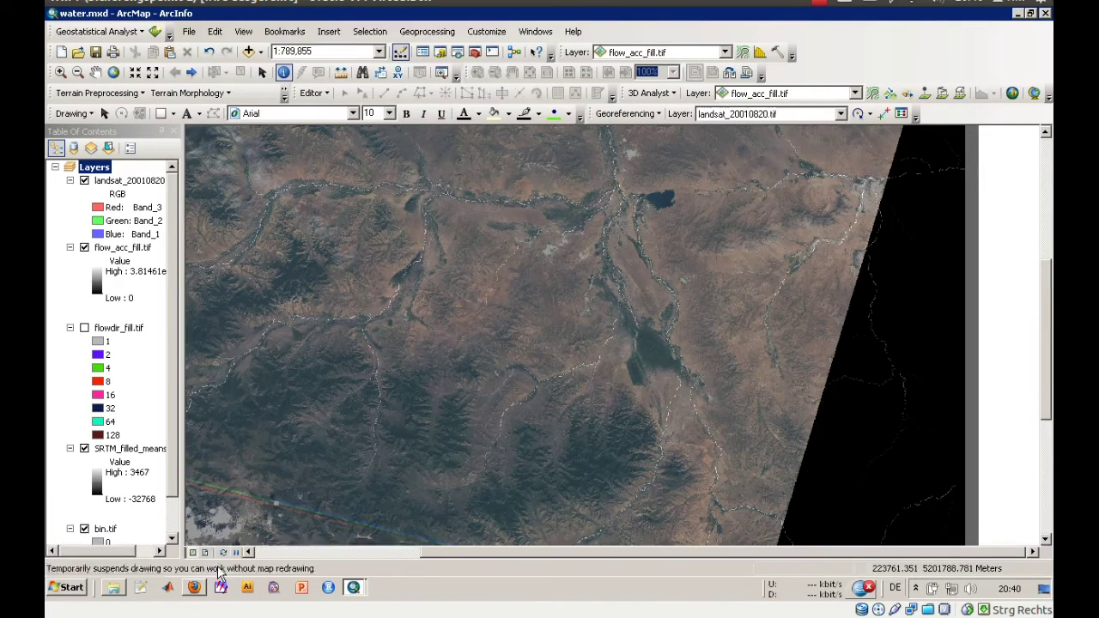
pyautogui.click(194, 588)
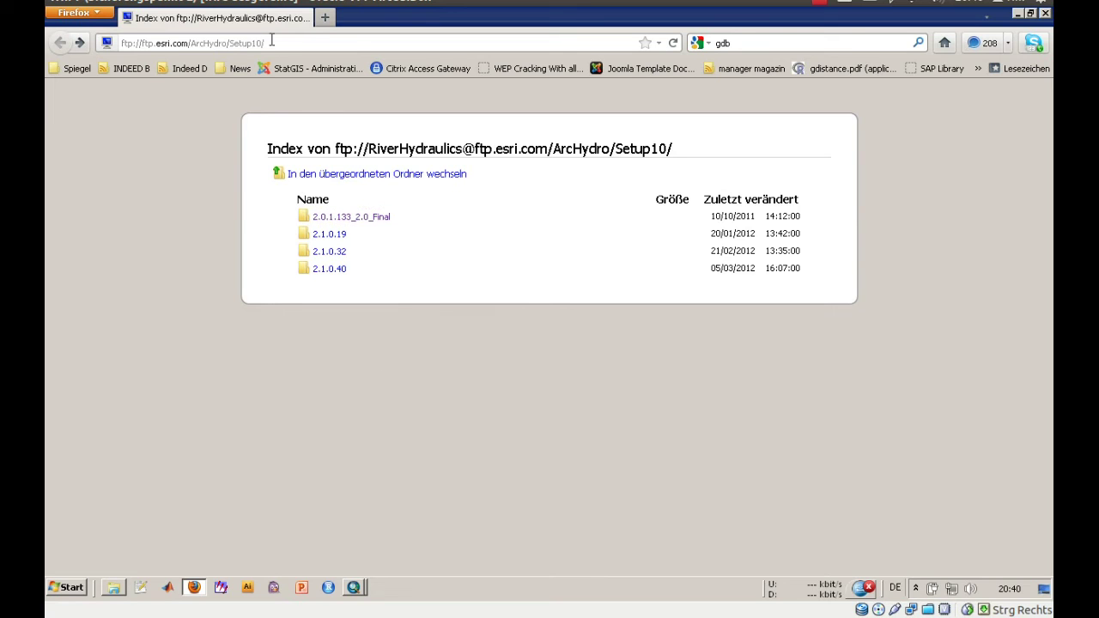
# Open the 2.0.1.133_2.0_Final folder holding ArcHydroTools.msi (22365 KB).
pyautogui.moveTo(266, 43); pyautogui.dragTo(182, 43)
pyautogui.click(175, 173)
pyautogui.click(383, 221)
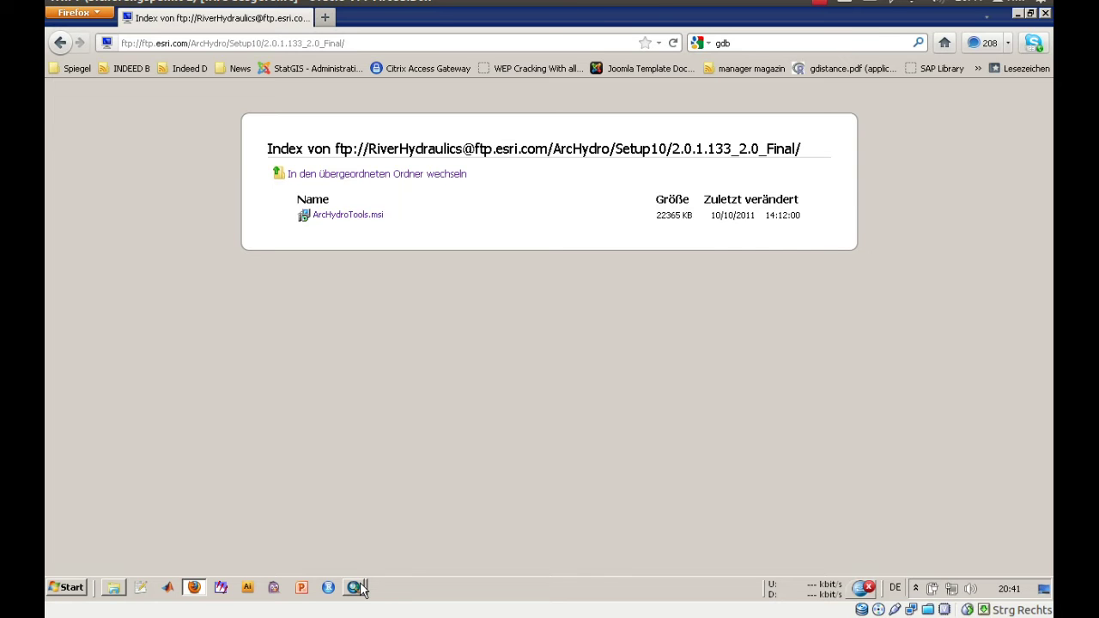
# Return to the ArcMap water project and turn on the ArcHydro Tools toolbar.
pyautogui.click(357, 588)
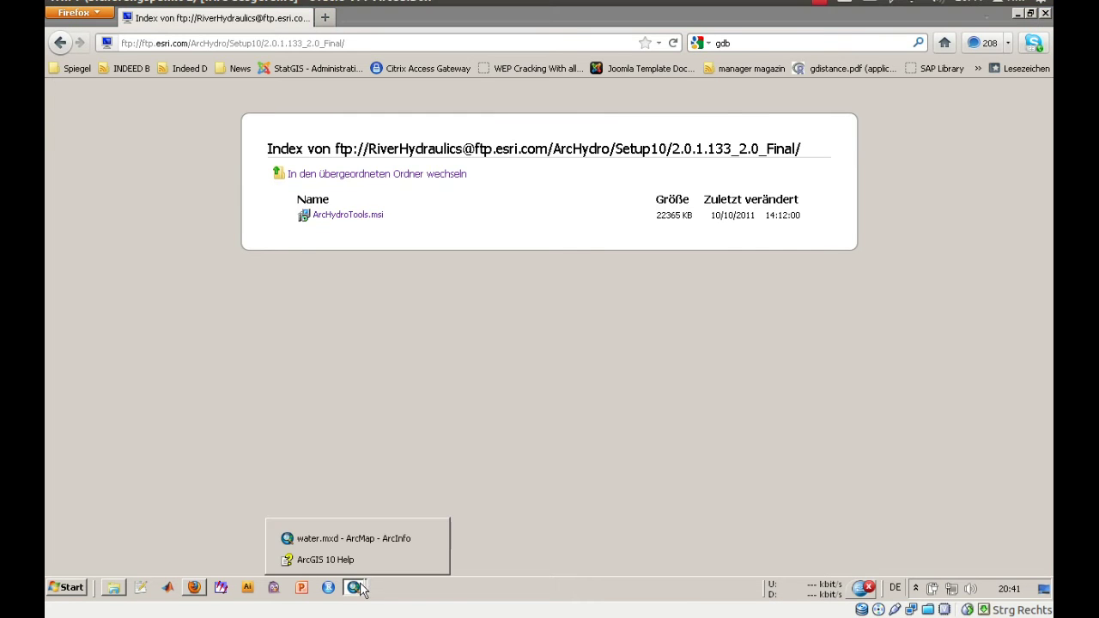
pyautogui.click(427, 538)
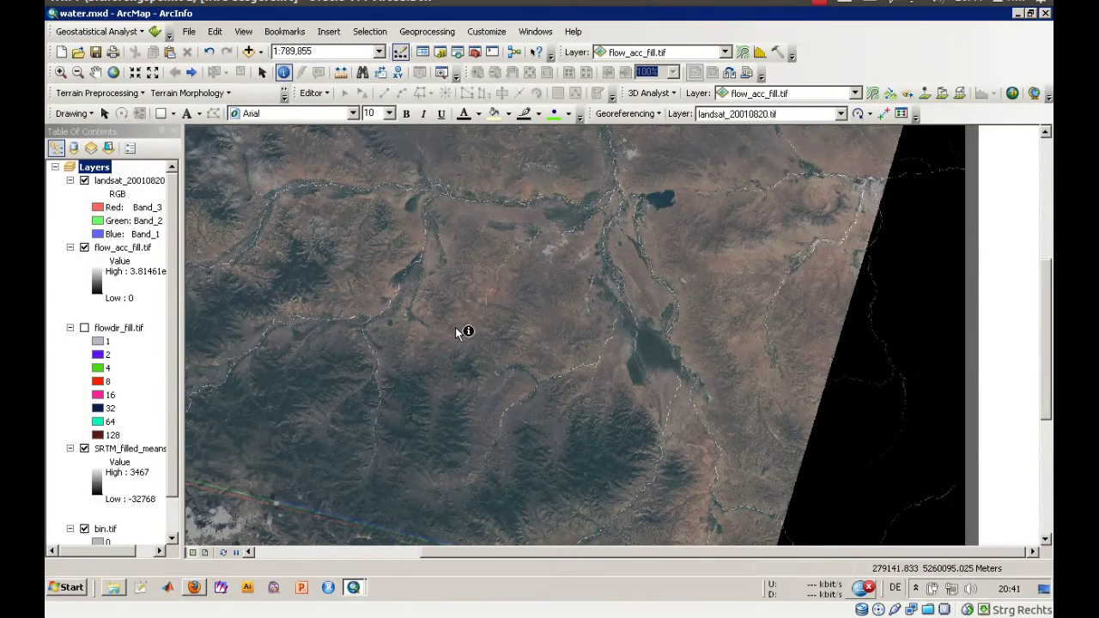
pyautogui.click(487, 32)
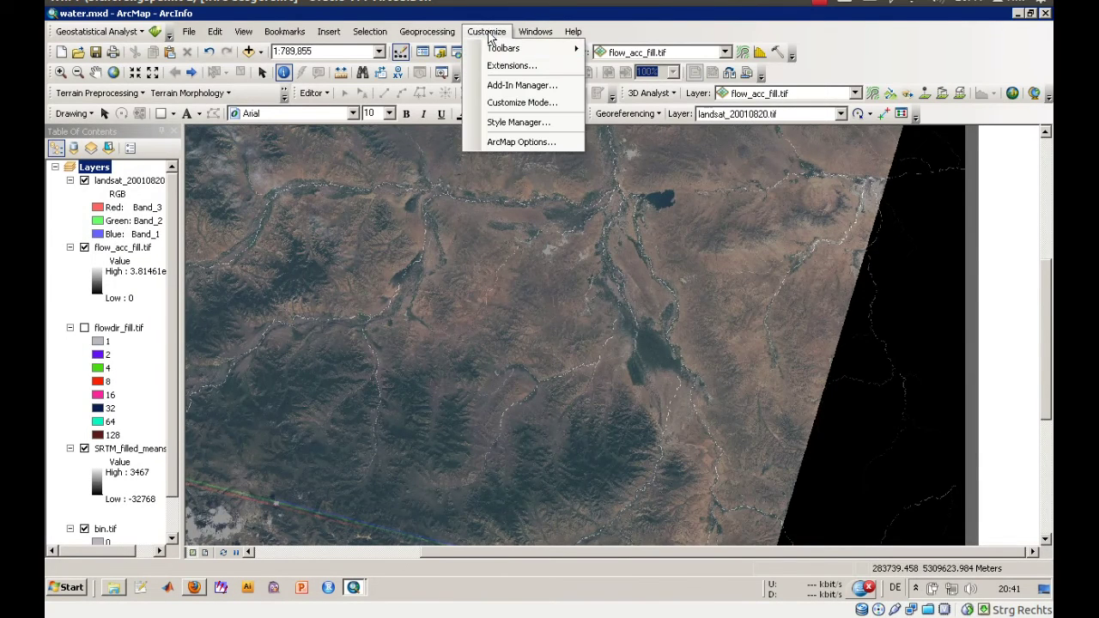
pyautogui.moveTo(500, 52)
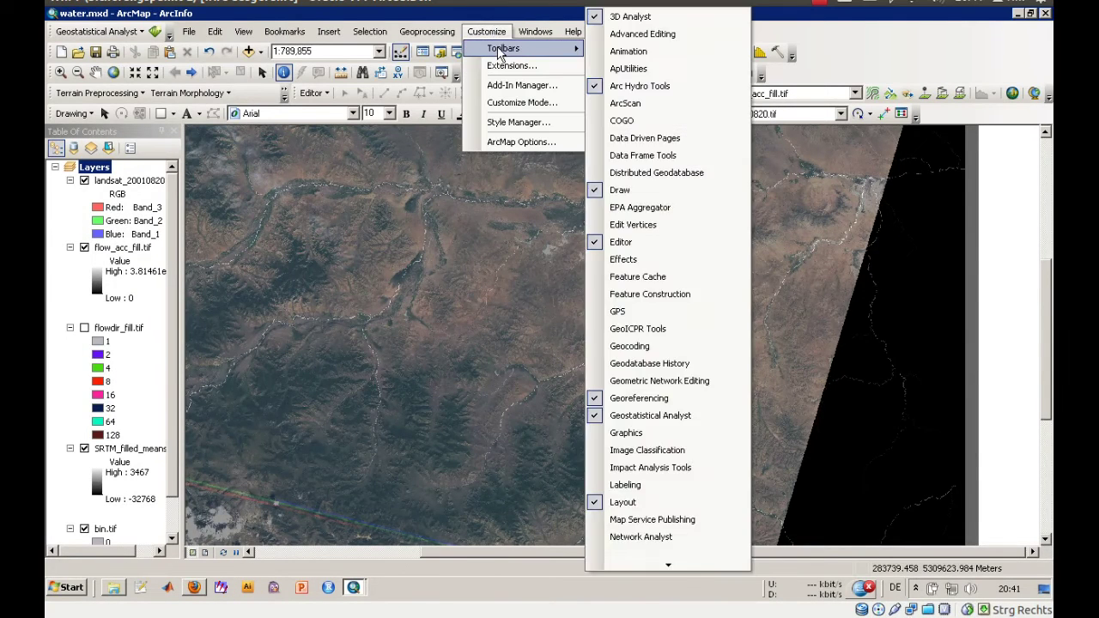
pyautogui.click(625, 85)
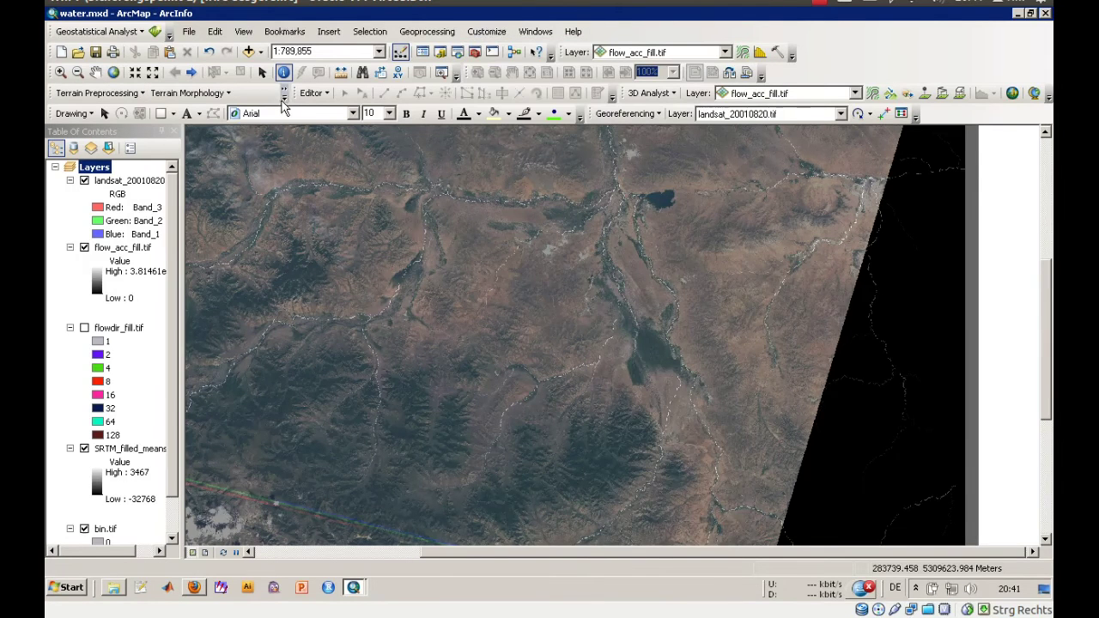
# Check the hidden Arc Hydro menus, then undock the toolbar as a floating window.
pyautogui.click(282, 101)
pyautogui.click(283, 98)
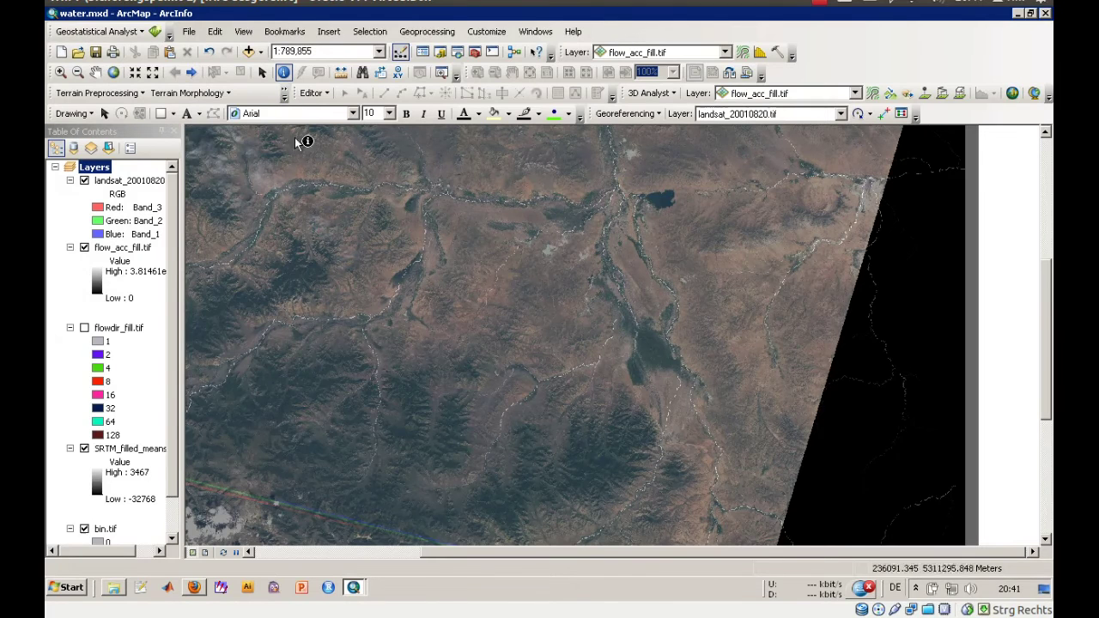
pyautogui.click(284, 96)
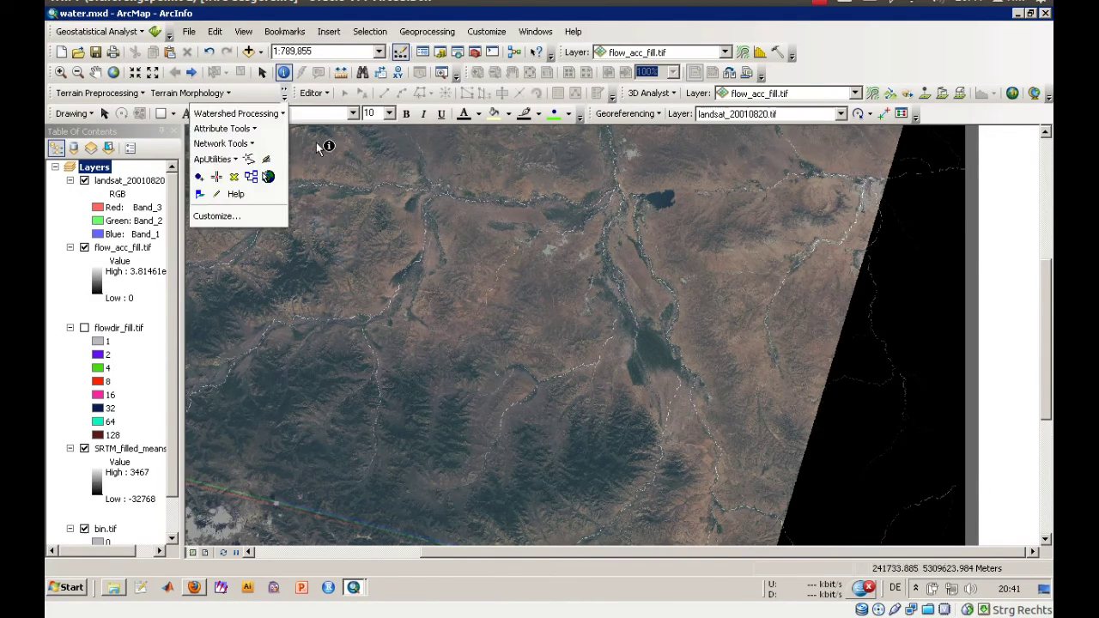
pyautogui.click(317, 146)
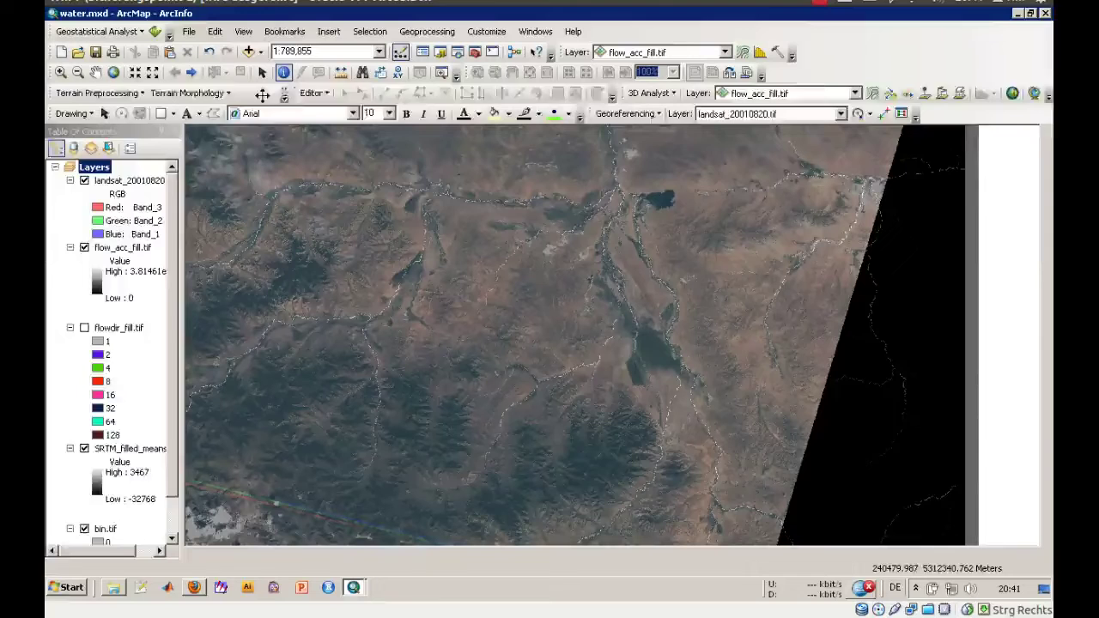
pyautogui.moveTo(262, 93); pyautogui.dragTo(409, 178)
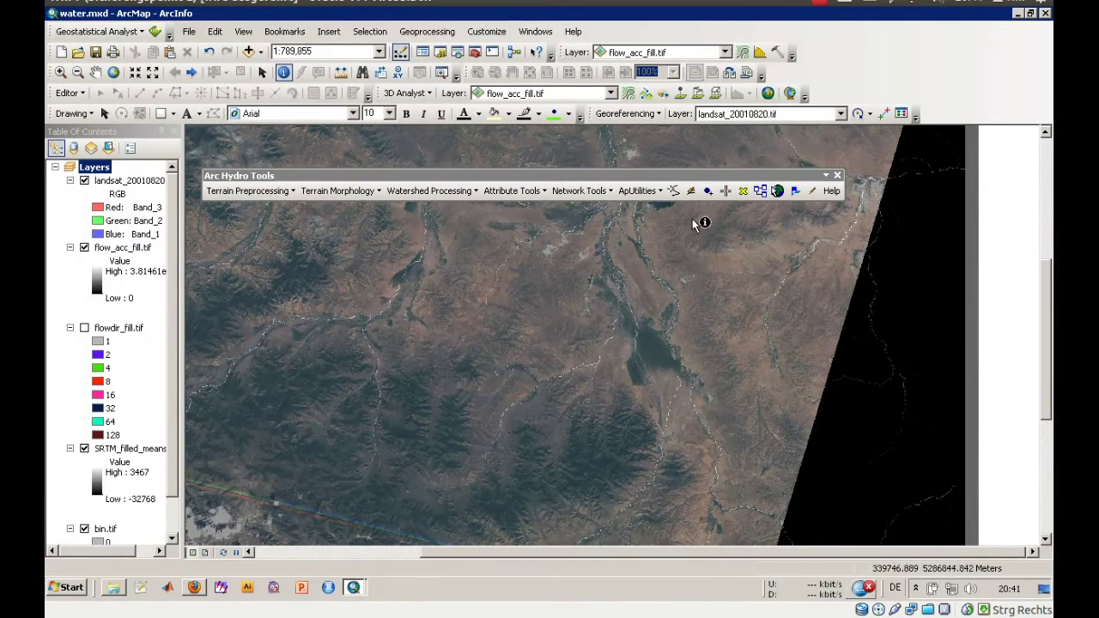
# Browse the Terrain Preprocessing, Terrain Morphology, Watershed Processing and Attribute Tools menus, then dock the toolbar.
pyautogui.click(251, 198)
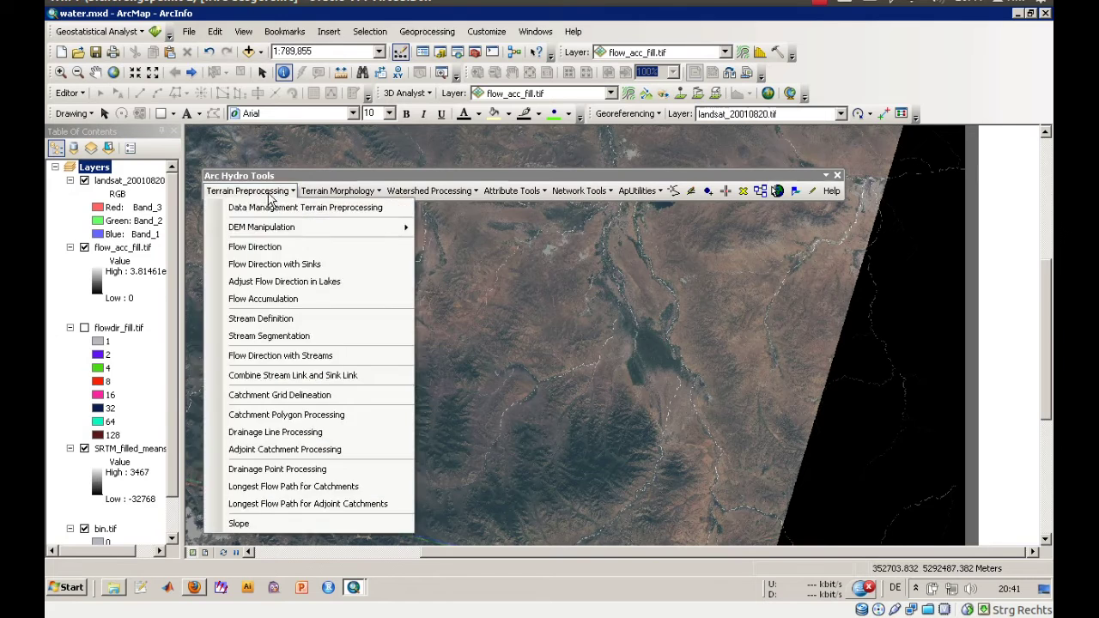
pyautogui.moveTo(313, 198)
pyautogui.moveTo(416, 194)
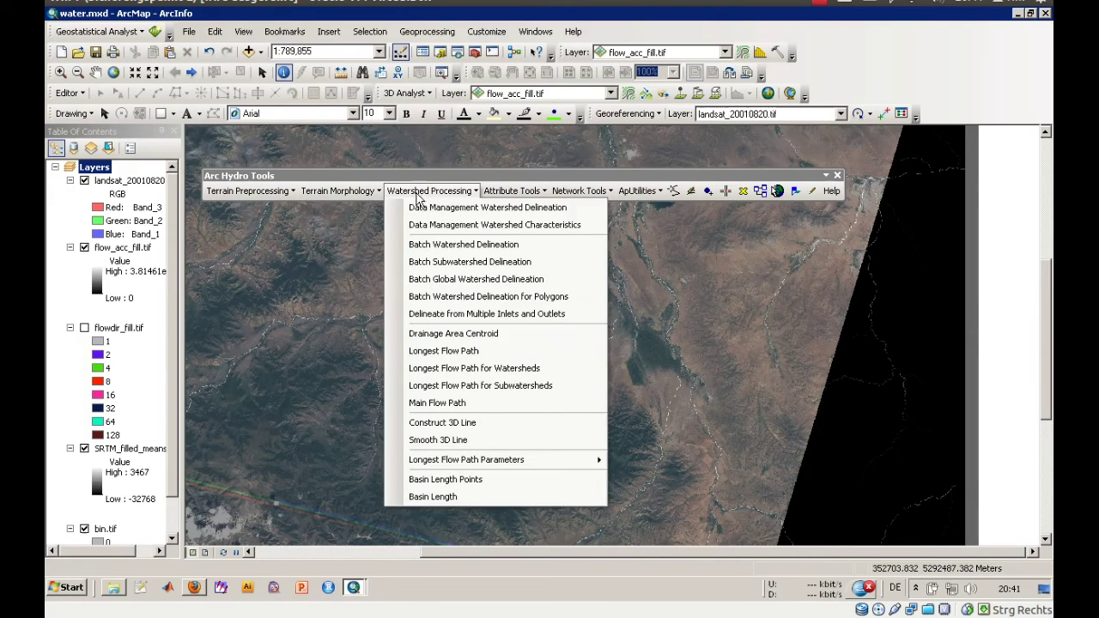
pyautogui.moveTo(513, 192)
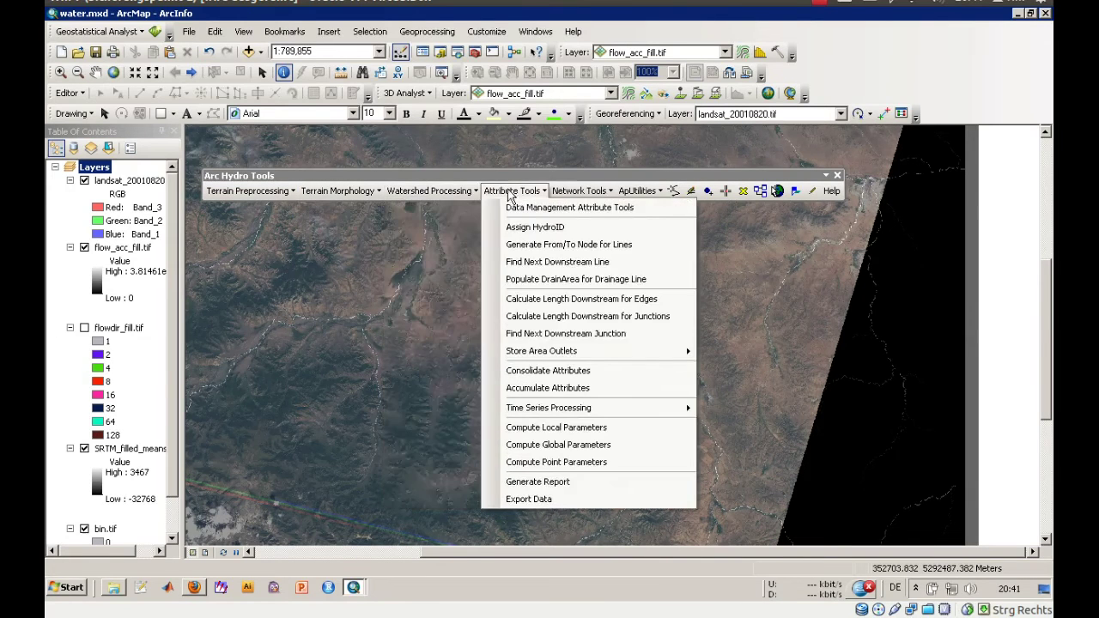
pyautogui.moveTo(519, 178)
pyautogui.mouseDown()
pyautogui.moveTo(506, 118)
pyautogui.moveTo(325, 125)
pyautogui.moveTo(301, 113)
pyautogui.moveTo(297, 139)
pyautogui.mouseUp()
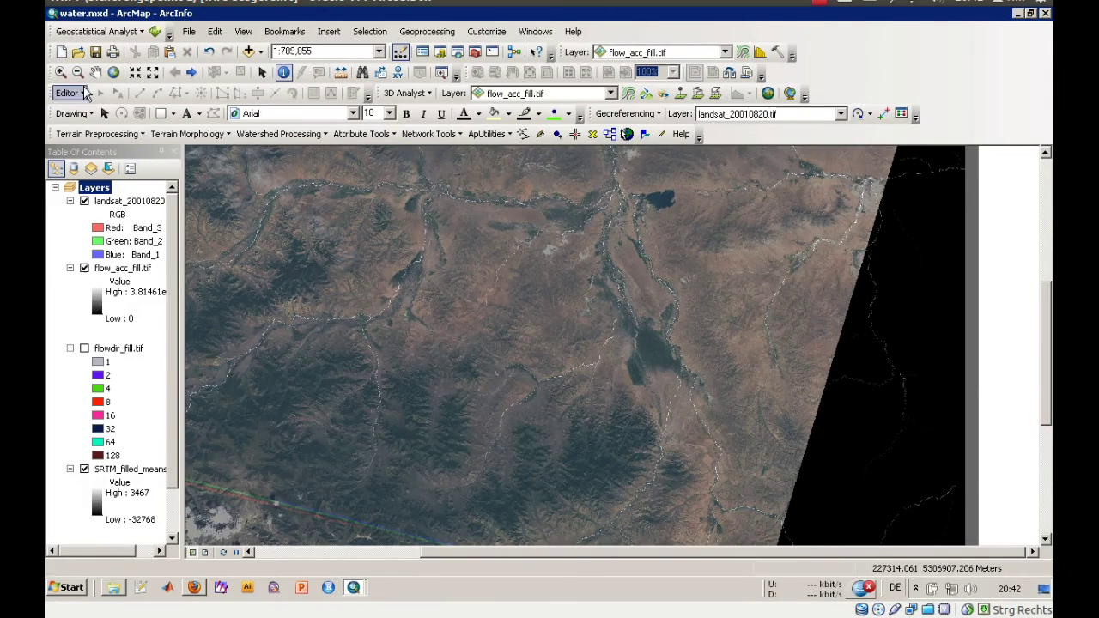
# Box-zoom into the valley south of the map centre and scroll down to the stream channels.
pyautogui.click(60, 72)
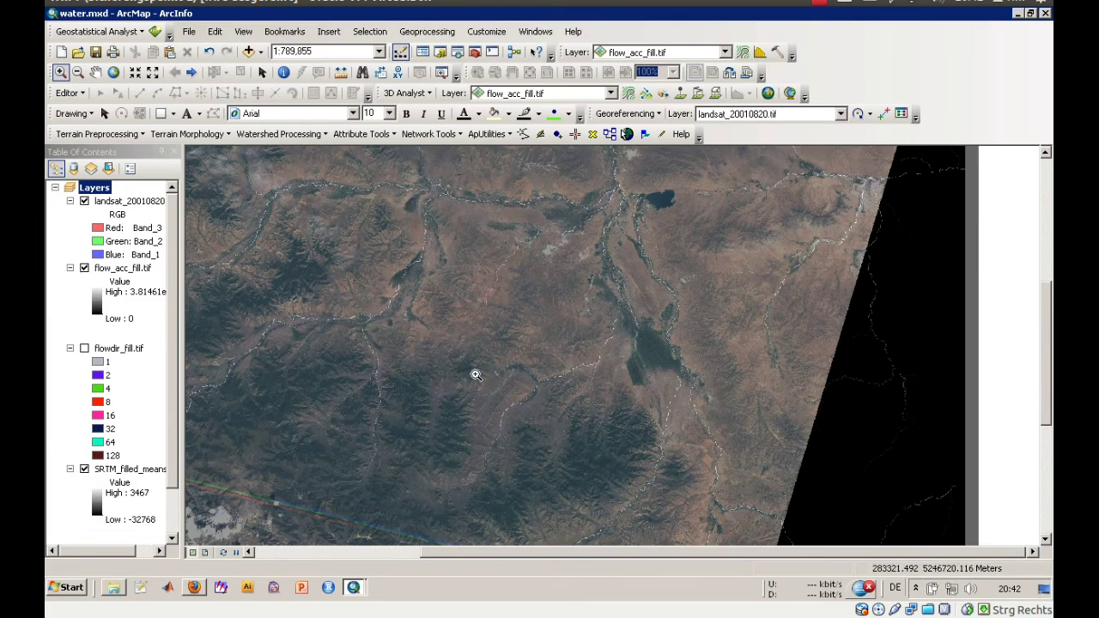
pyautogui.moveTo(495, 386); pyautogui.dragTo(555, 435)
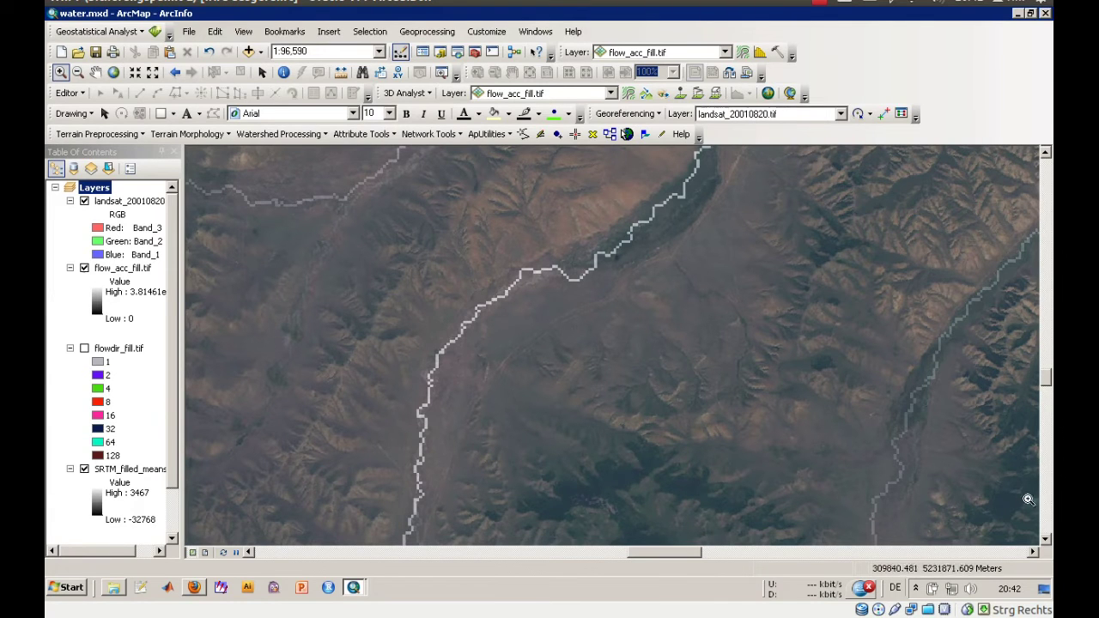
pyautogui.click(1045, 540)
pyautogui.click(1045, 540)
pyautogui.click(1044, 540)
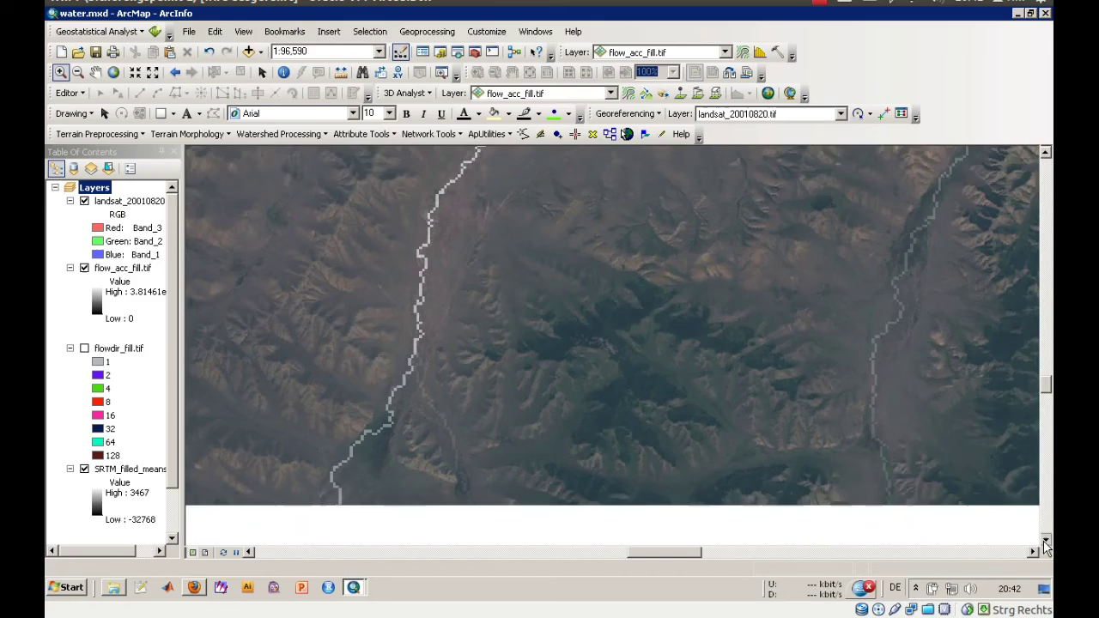
pyautogui.click(1045, 540)
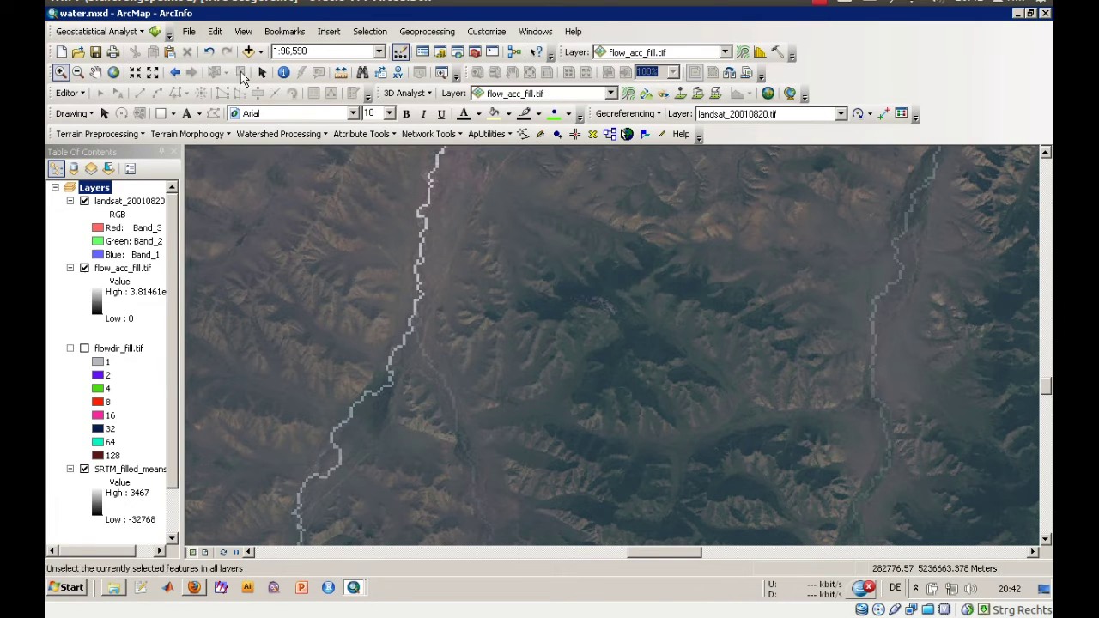
# Identify the flow accumulation and flow direction values on the stream line.
pyautogui.click(283, 72)
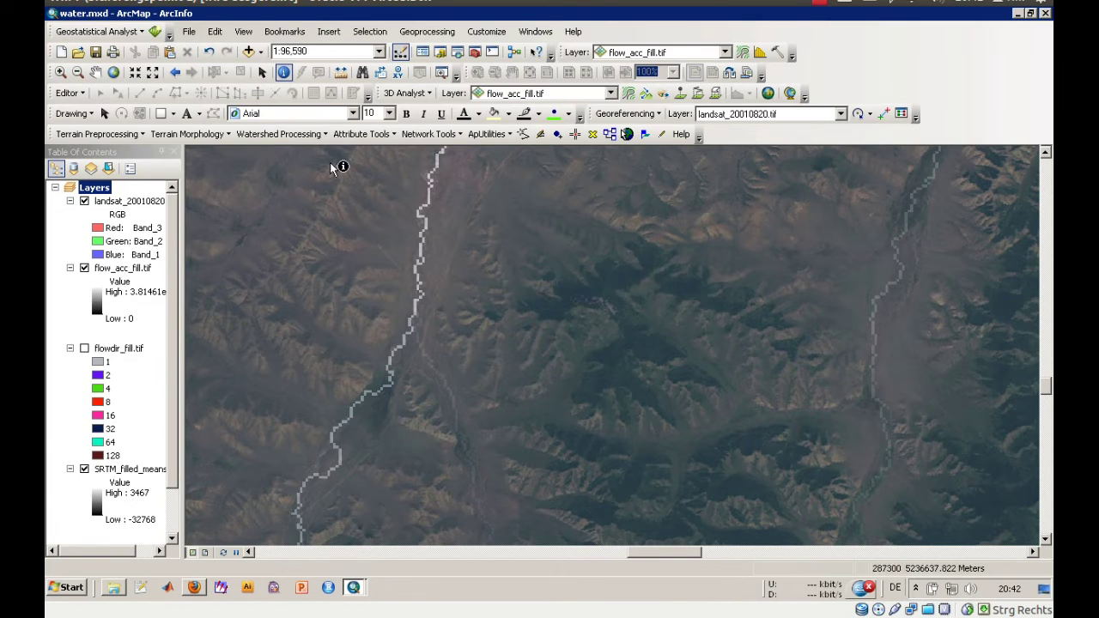
pyautogui.click(412, 319)
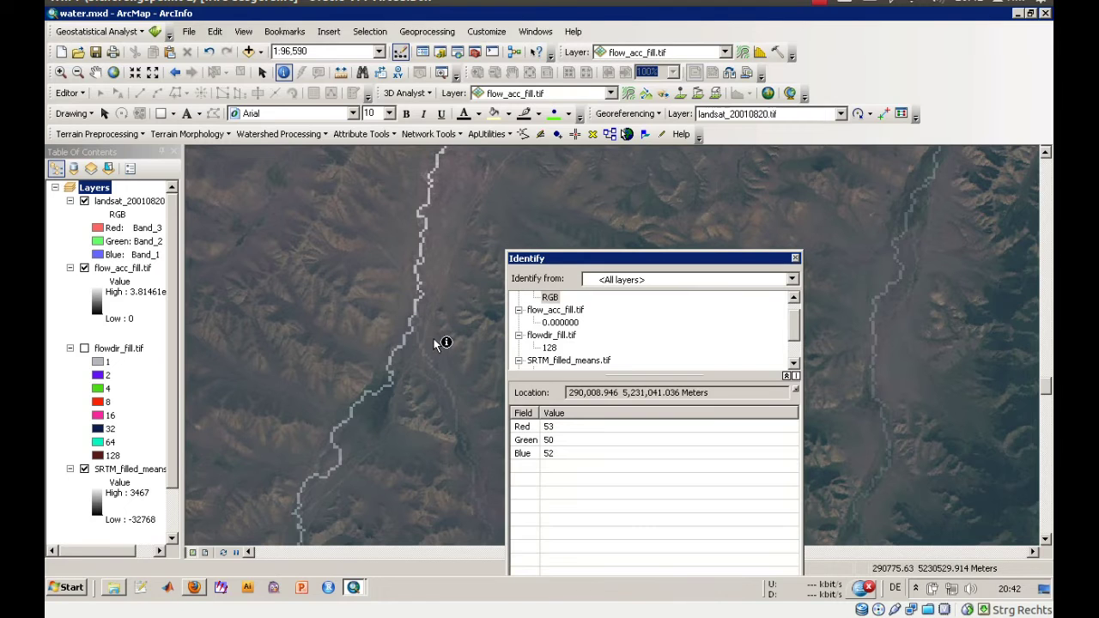
pyautogui.click(795, 258)
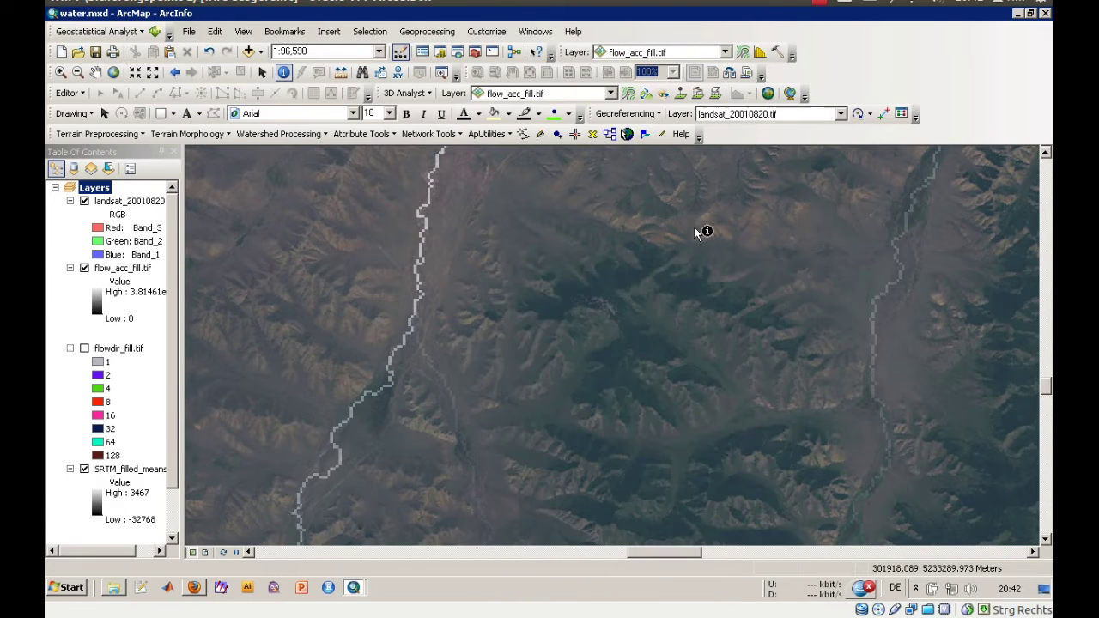
pyautogui.click(60, 76)
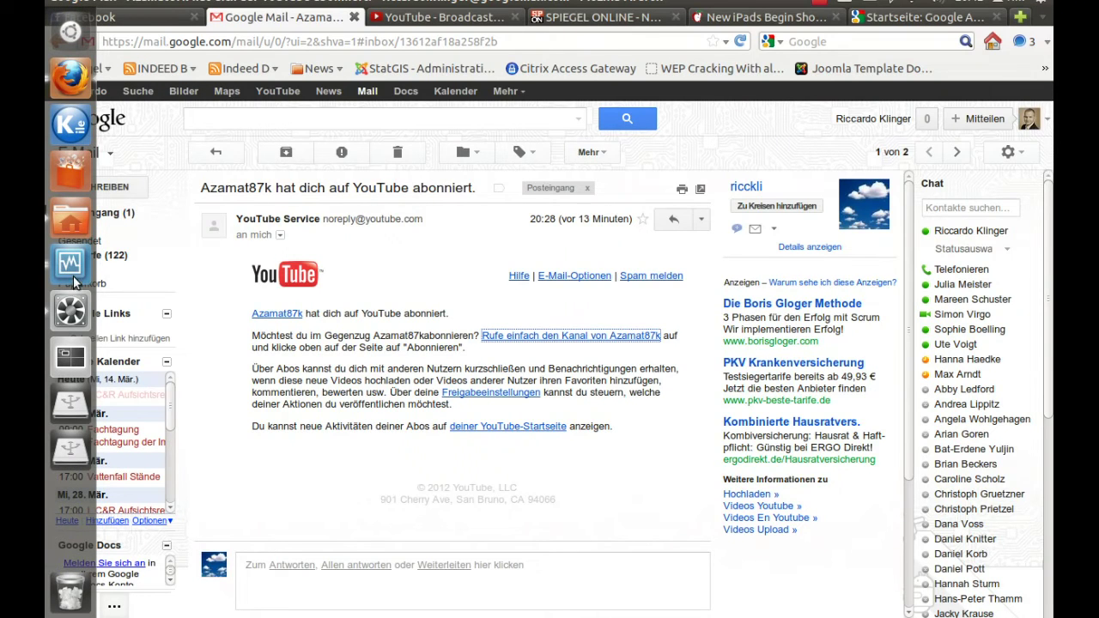
pyautogui.click(73, 276)
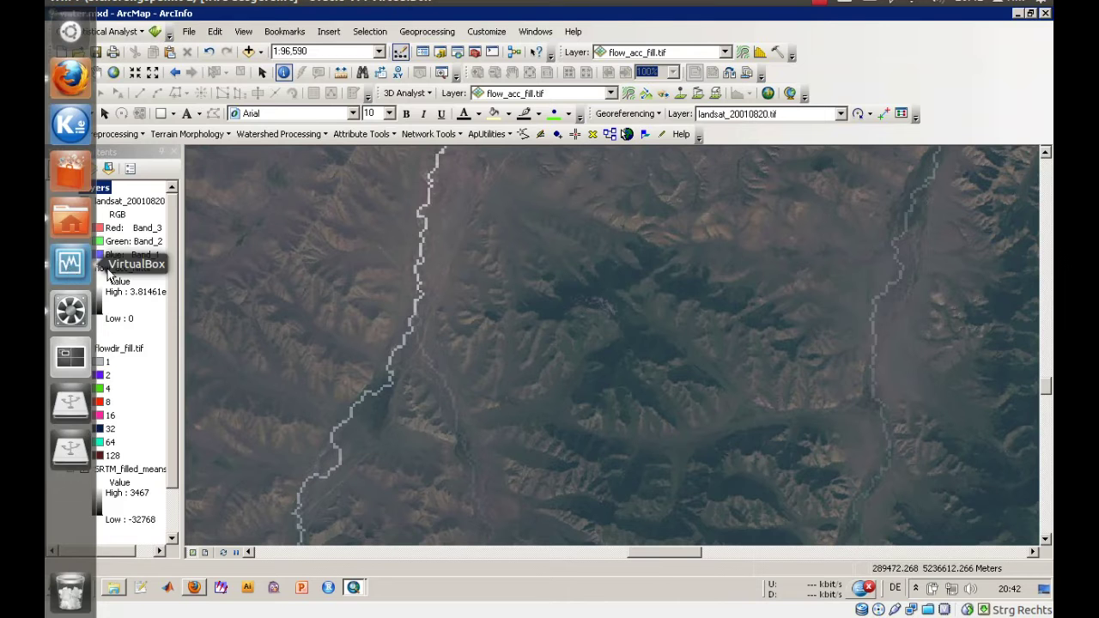
pyautogui.click(413, 313)
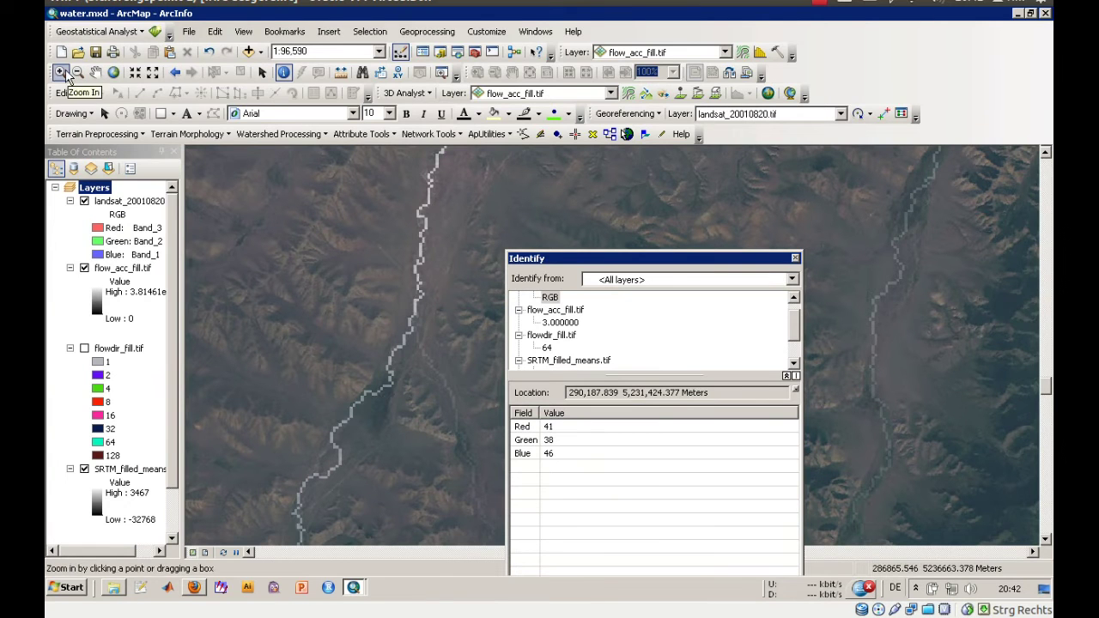
# Zoom to 1:10,669 pixel level and identify a stream cell: accumulation 83246, direction 32.
pyautogui.click(63, 74)
pyautogui.moveTo(397, 282); pyautogui.dragTo(426, 327)
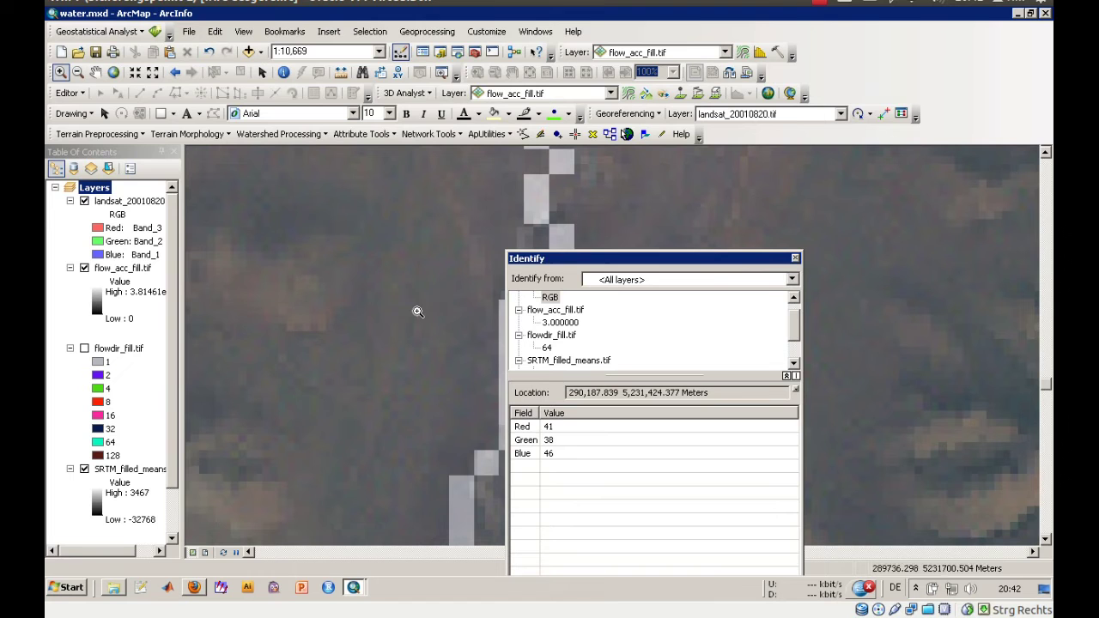
pyautogui.click(285, 74)
pyautogui.click(563, 230)
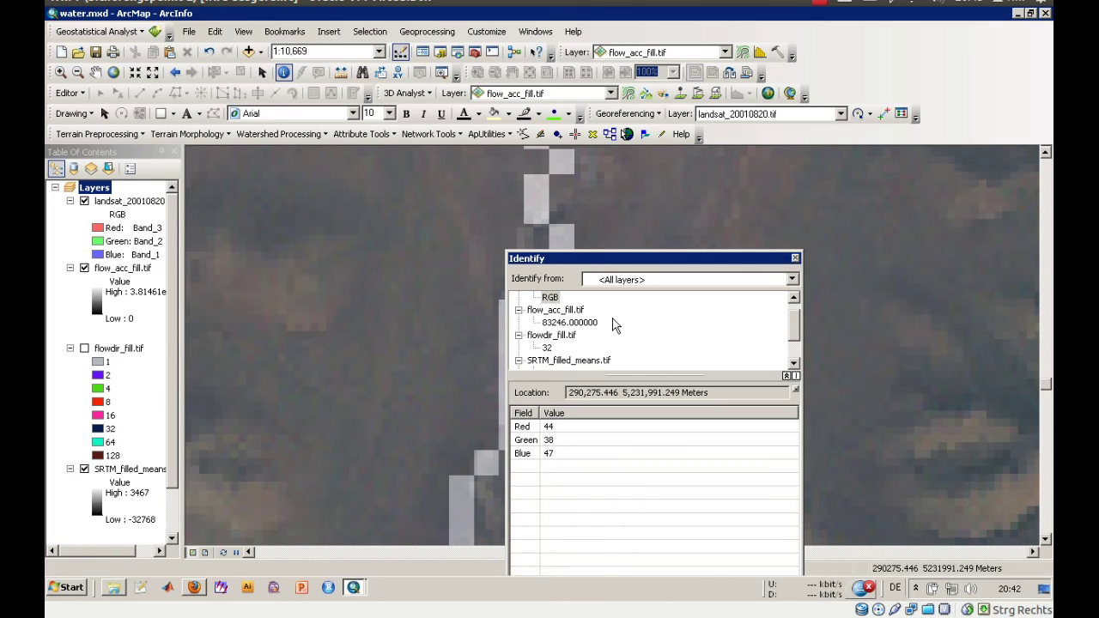
pyautogui.click(795, 259)
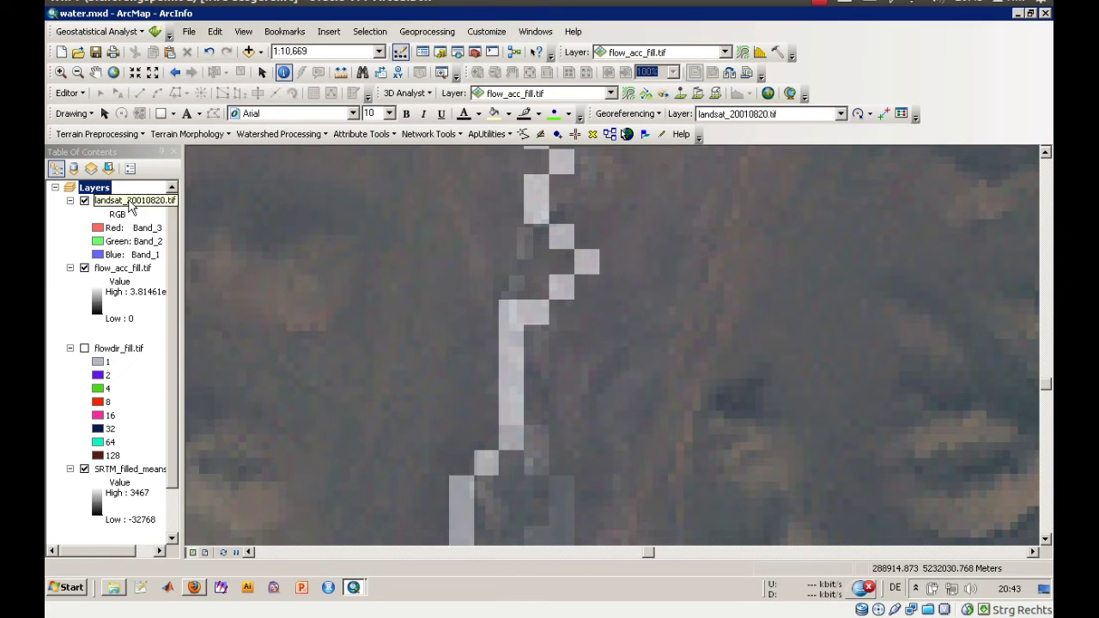
pyautogui.rightClick(128, 201)
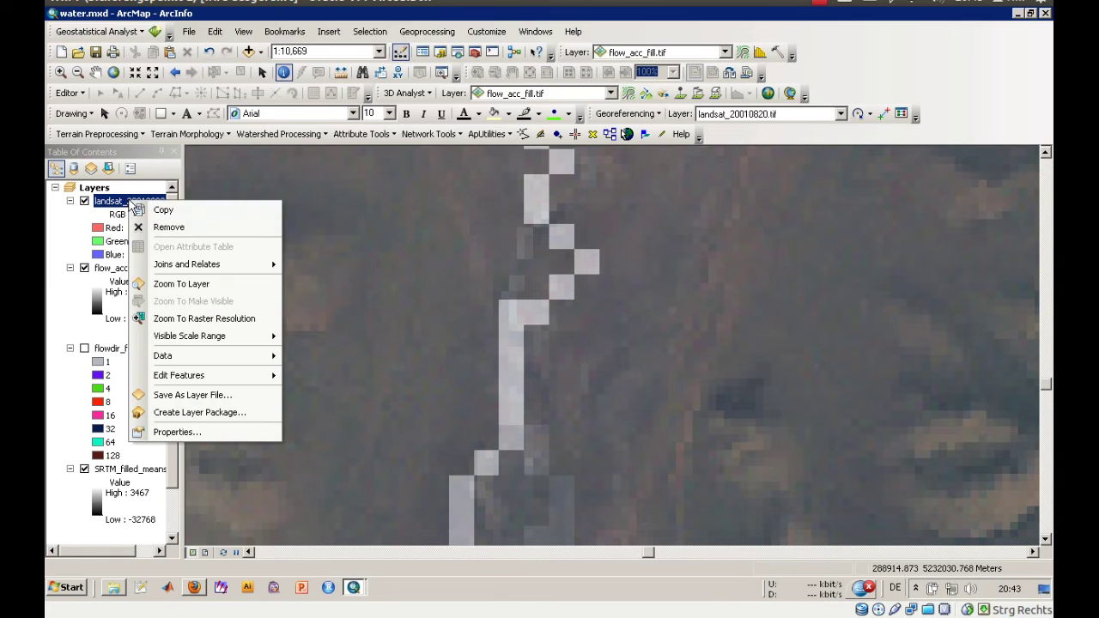
pyautogui.click(176, 72)
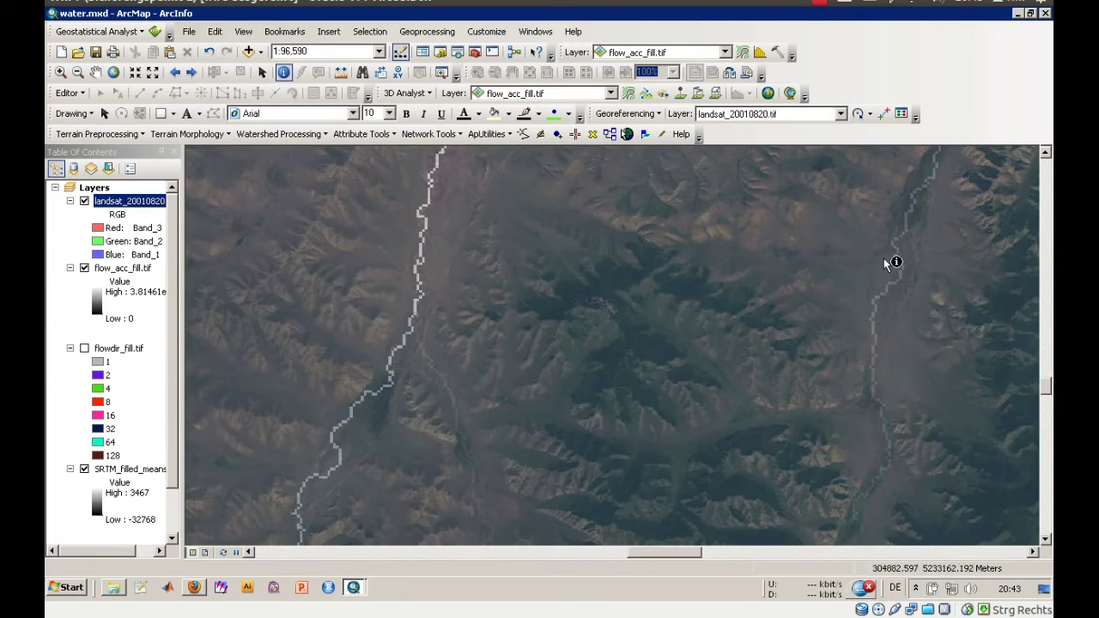
pyautogui.click(1049, 172)
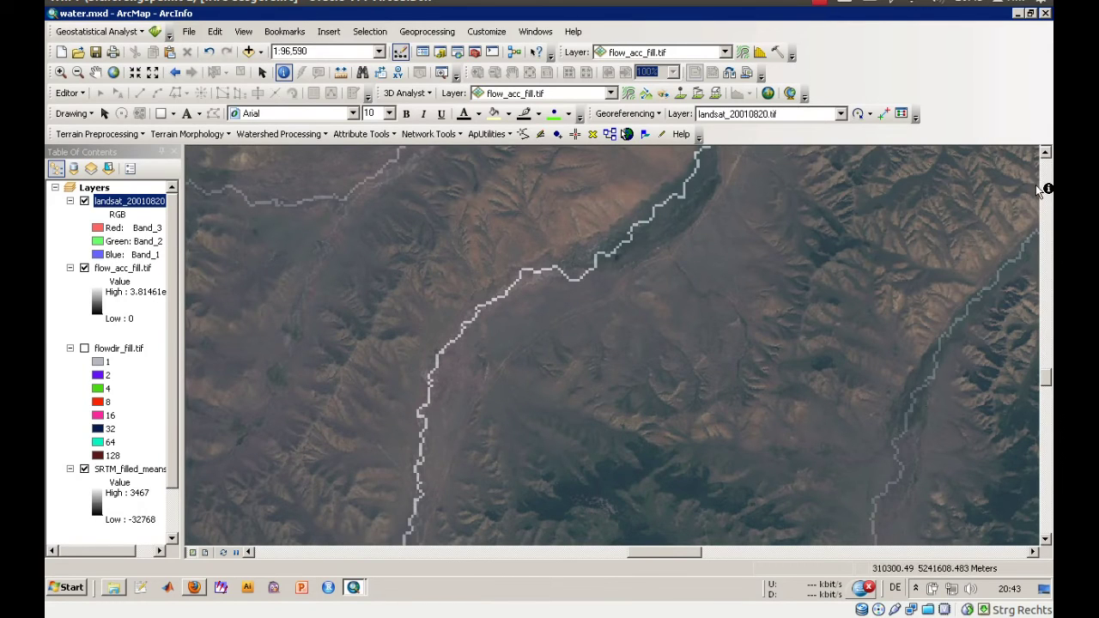
pyautogui.click(1045, 180)
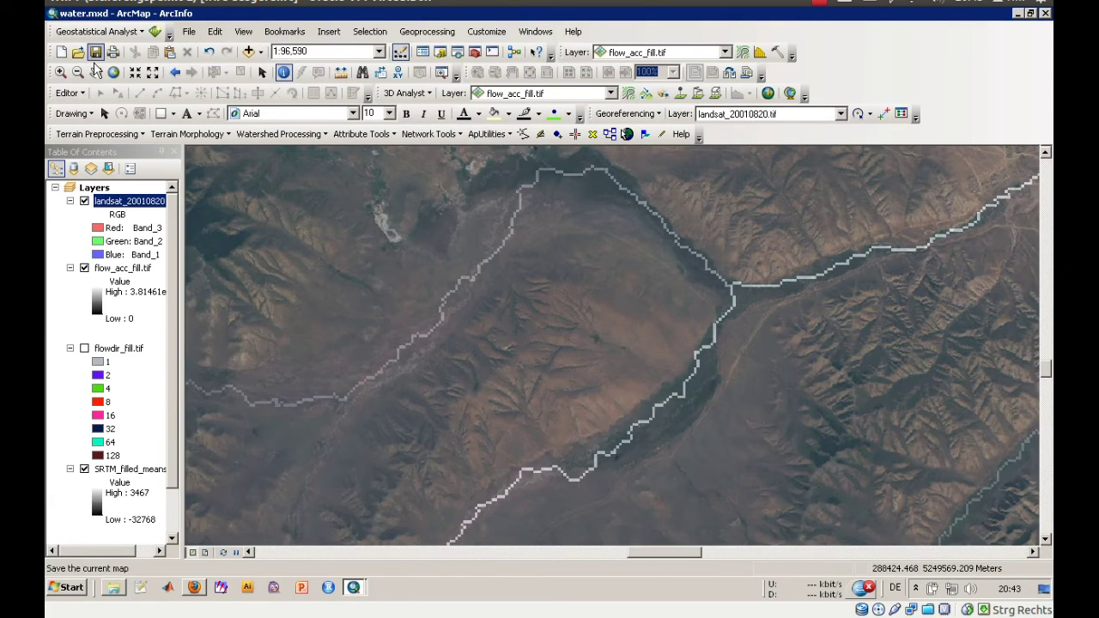
pyautogui.click(61, 72)
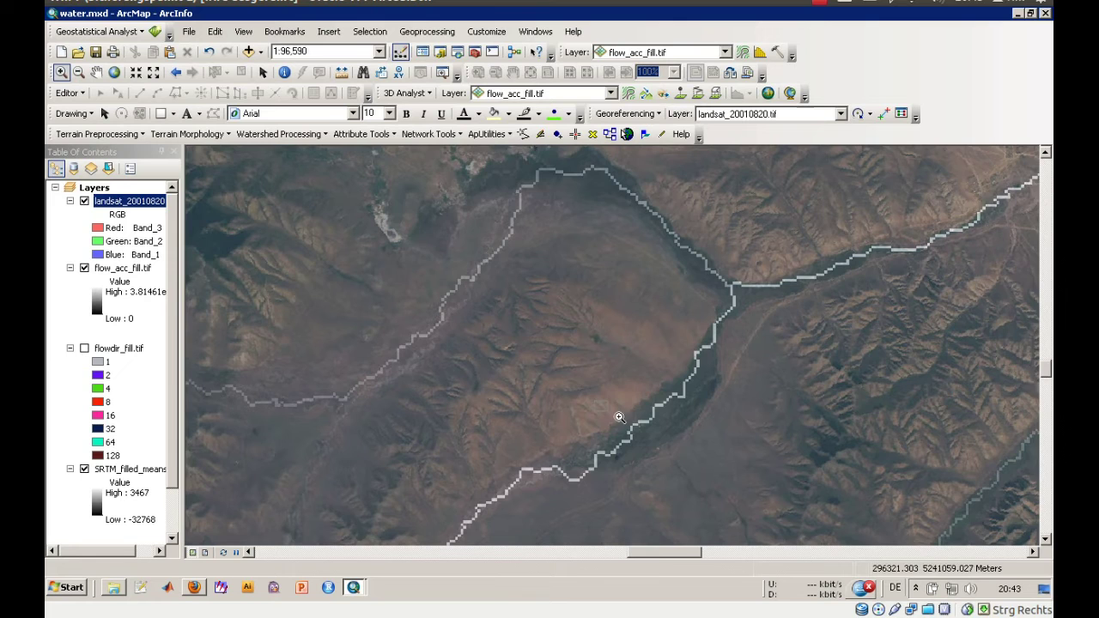
pyautogui.moveTo(619, 418); pyautogui.dragTo(699, 461)
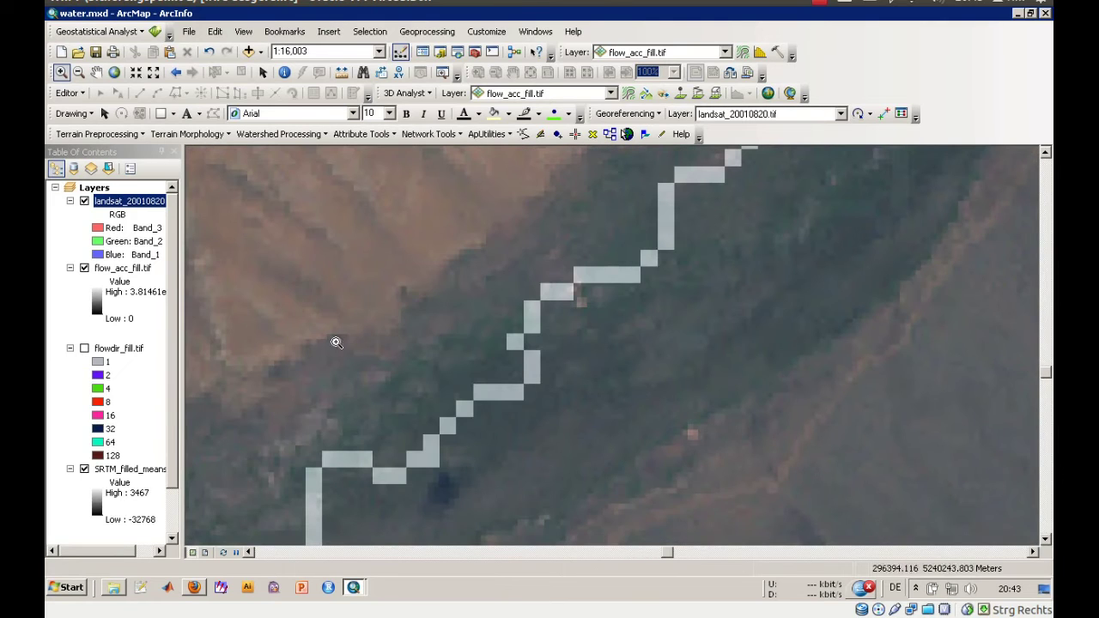
pyautogui.click(84, 269)
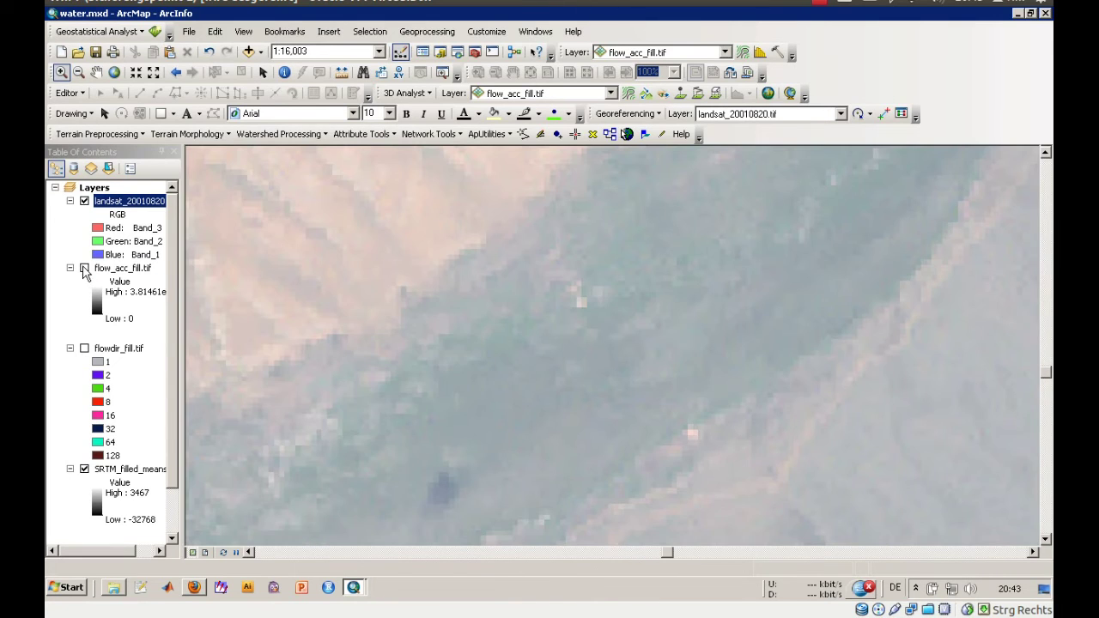
pyautogui.click(84, 268)
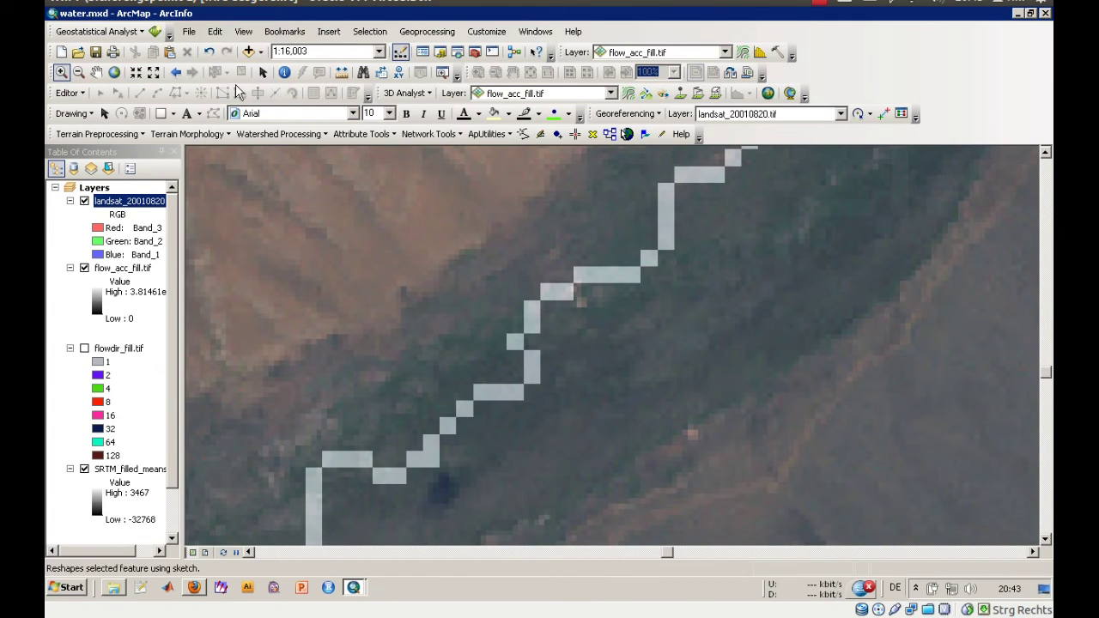
pyautogui.click(284, 73)
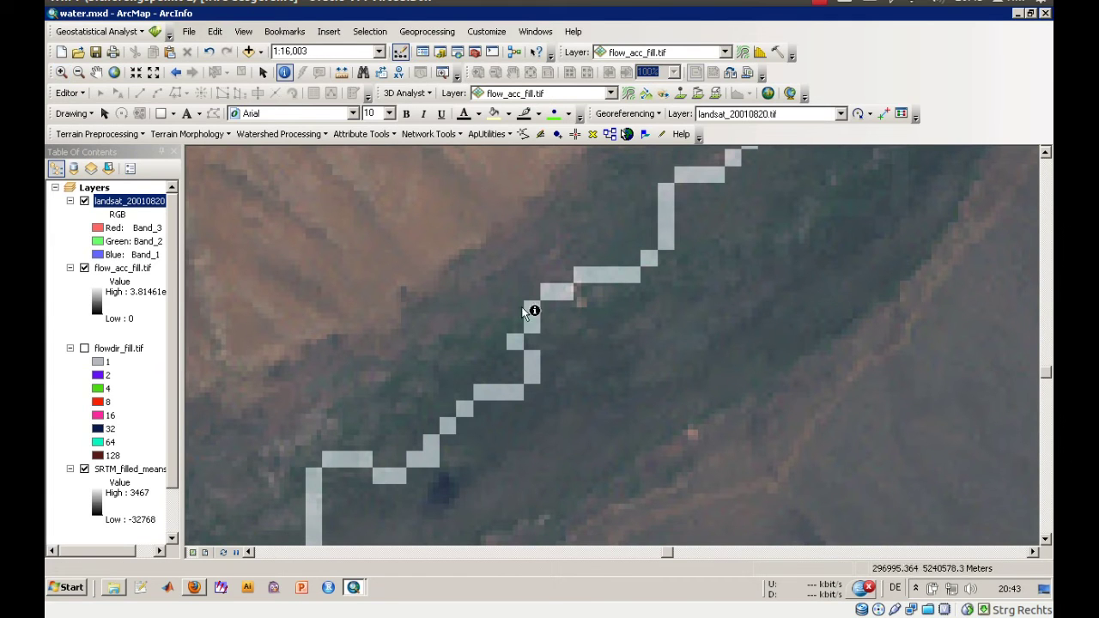
pyautogui.click(594, 275)
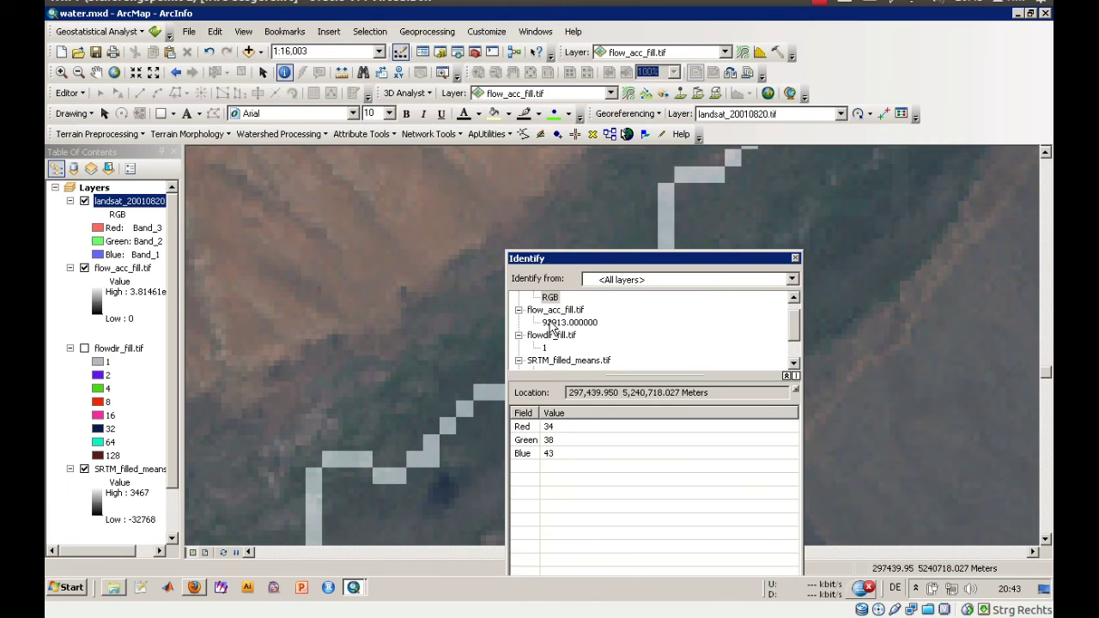
pyautogui.click(795, 259)
pyautogui.click(831, 553)
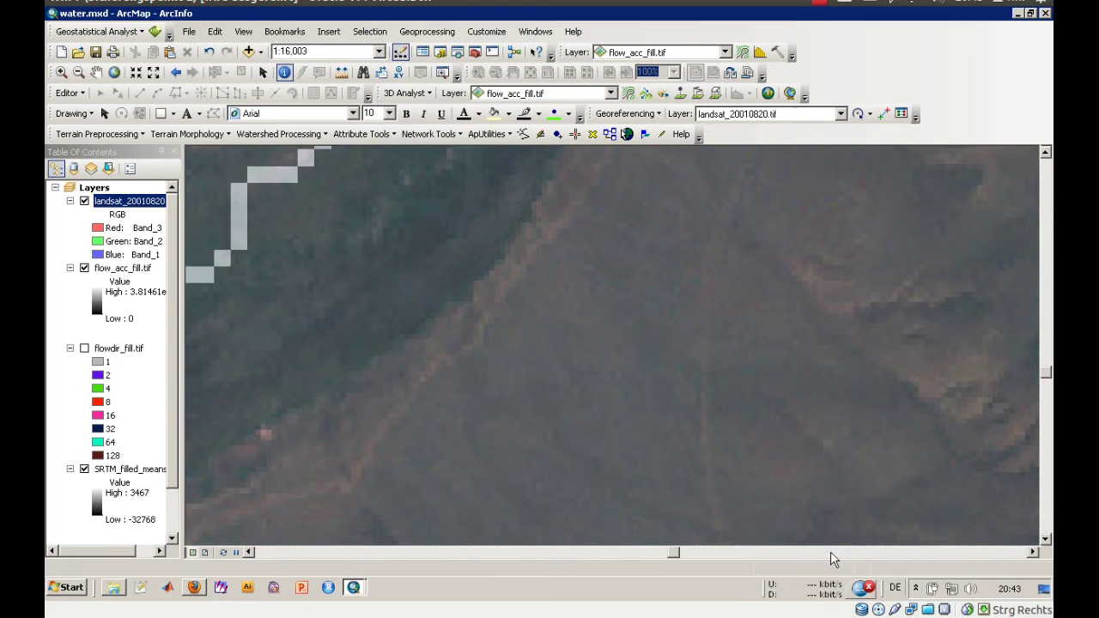
pyautogui.click(1048, 220)
pyautogui.click(1048, 220)
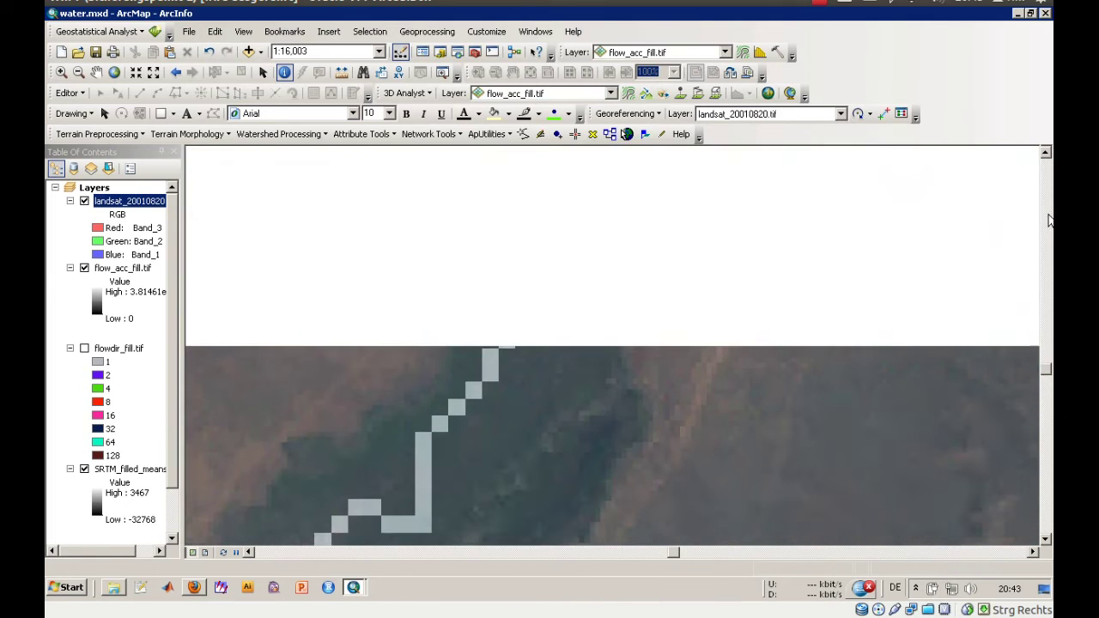
pyautogui.click(1048, 221)
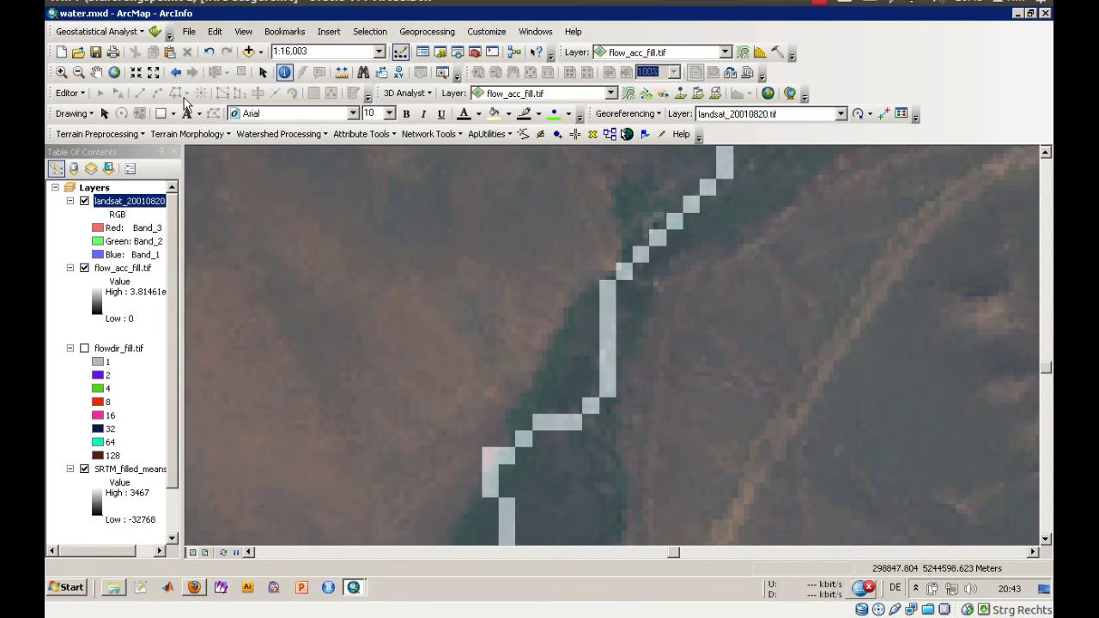
pyautogui.click(78, 72)
pyautogui.moveTo(373, 248); pyautogui.dragTo(787, 424)
pyautogui.moveTo(491, 241); pyautogui.dragTo(693, 381)
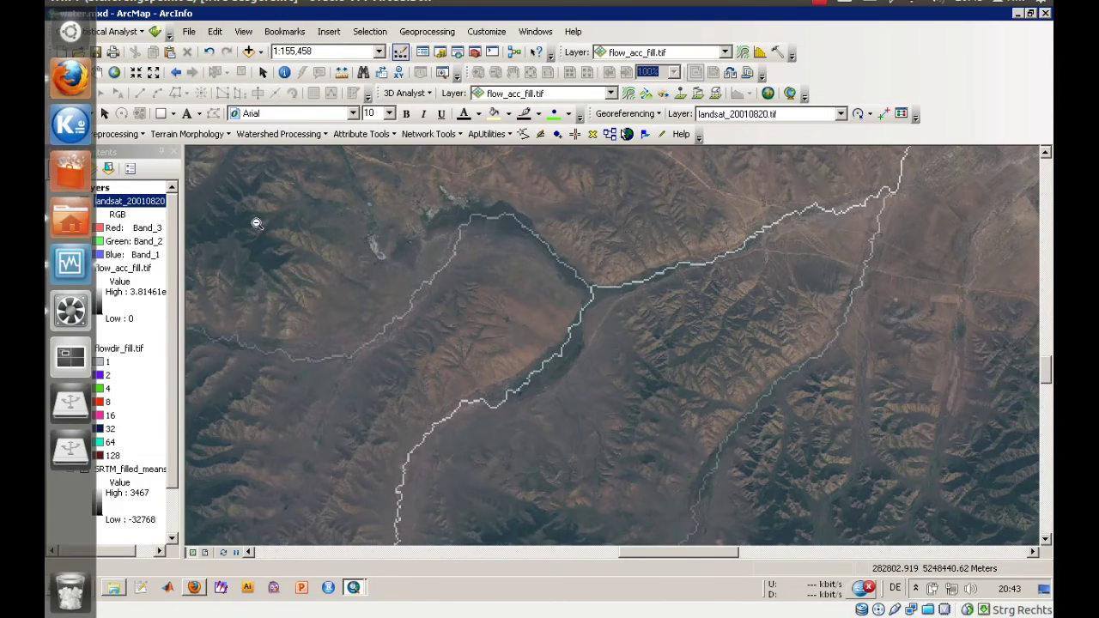
pyautogui.click(61, 72)
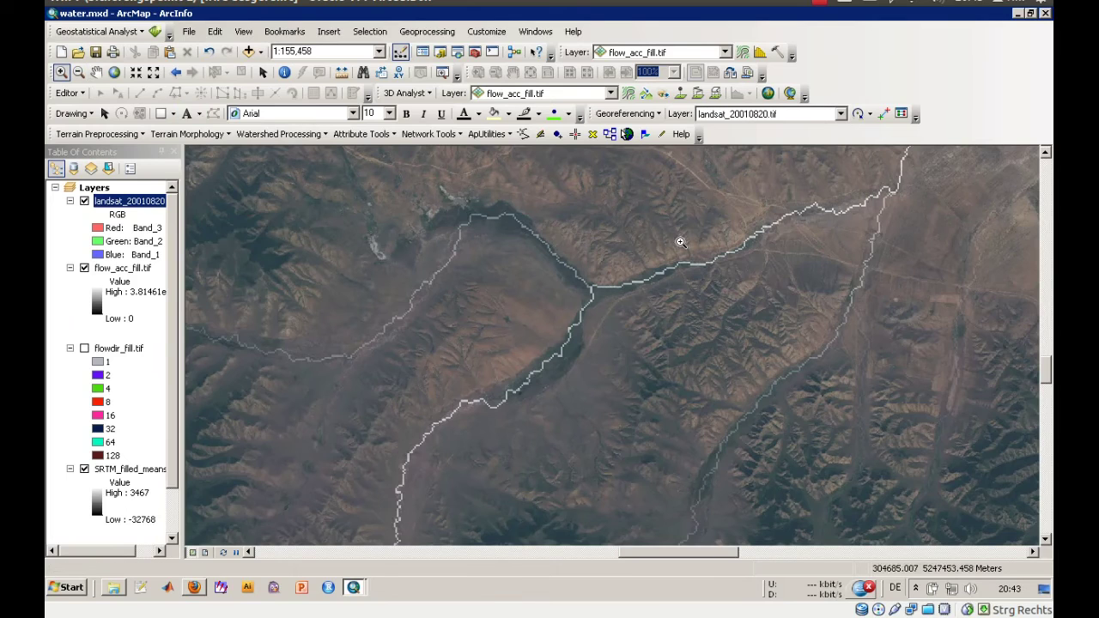
pyautogui.moveTo(661, 249); pyautogui.dragTo(732, 293)
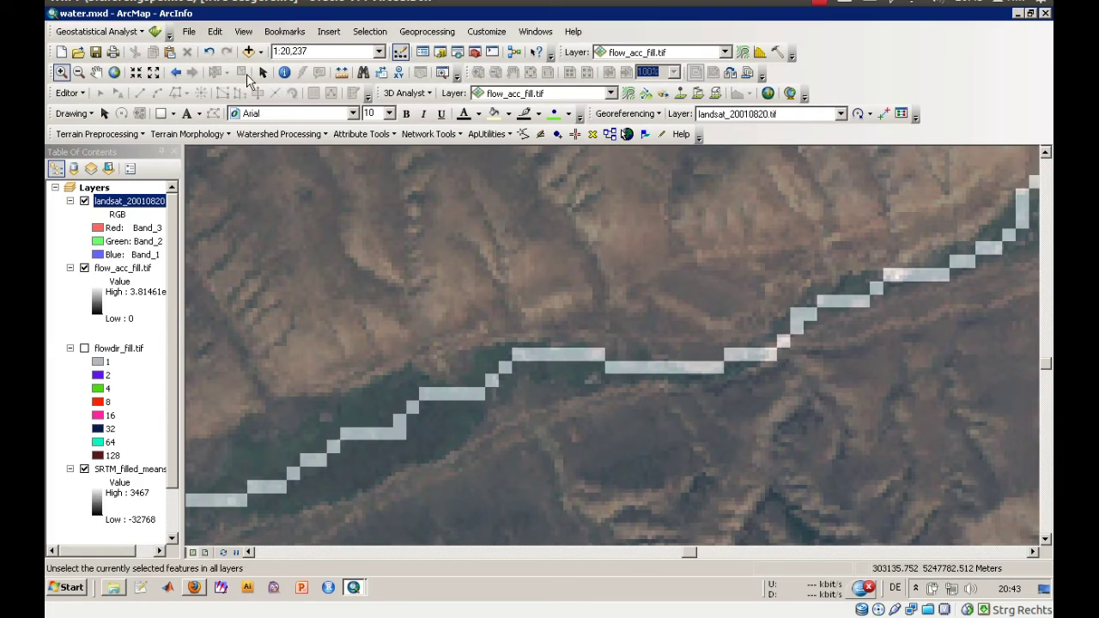
pyautogui.click(284, 72)
pyautogui.click(386, 429)
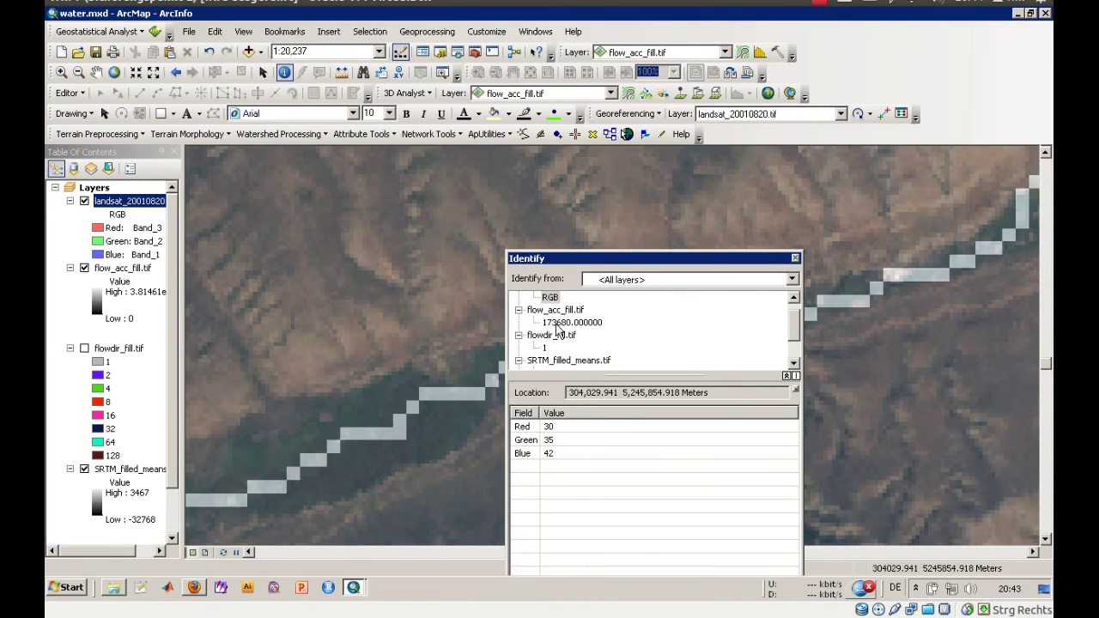
pyautogui.click(795, 259)
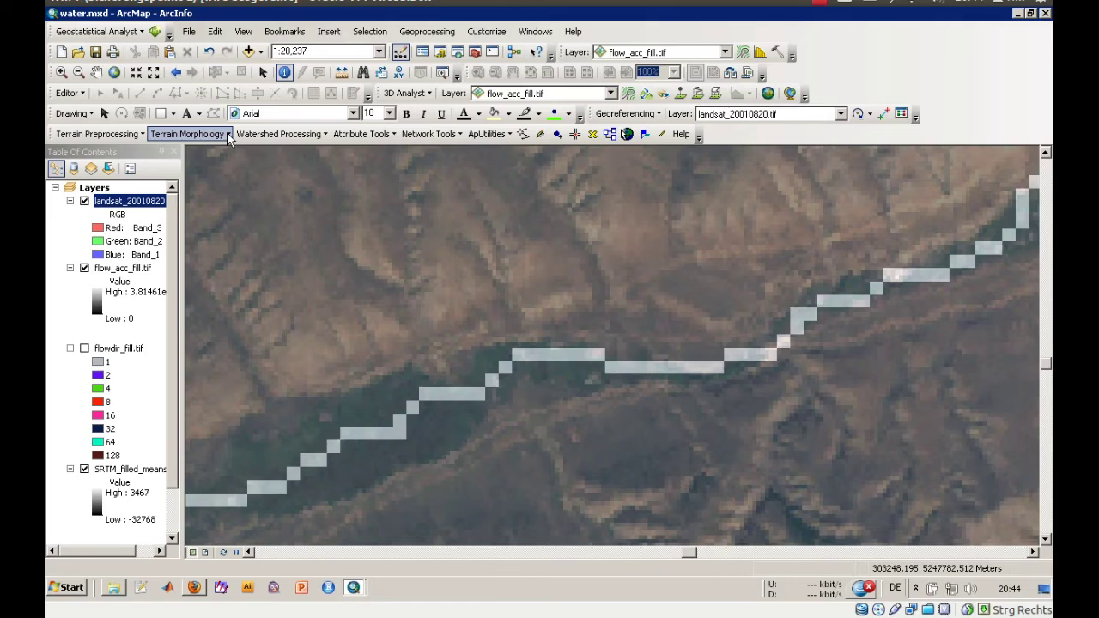
# Run Stream Definition with a 150000-cell threshold, overwriting the existing Str grid.
pyautogui.click(101, 135)
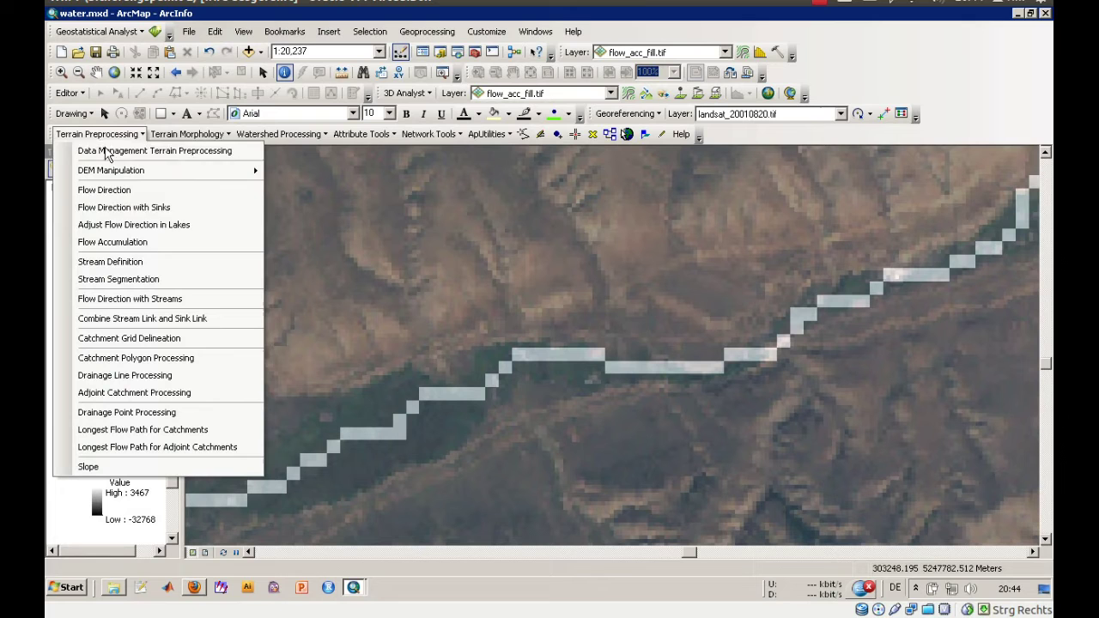
pyautogui.click(152, 264)
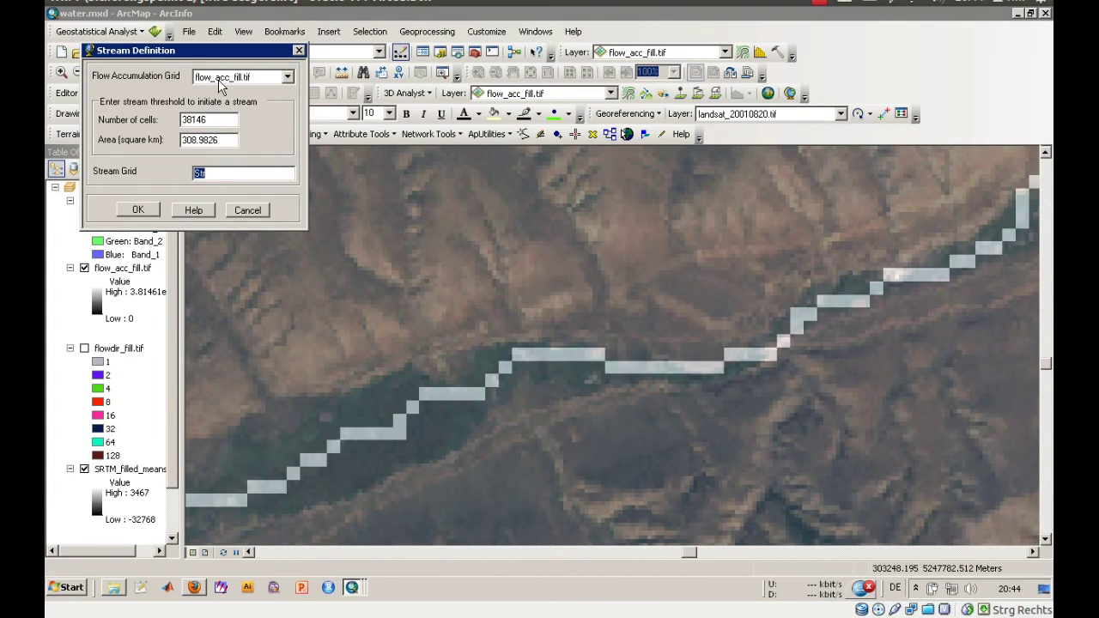
pyautogui.doubleClick(195, 119)
pyautogui.write('1')
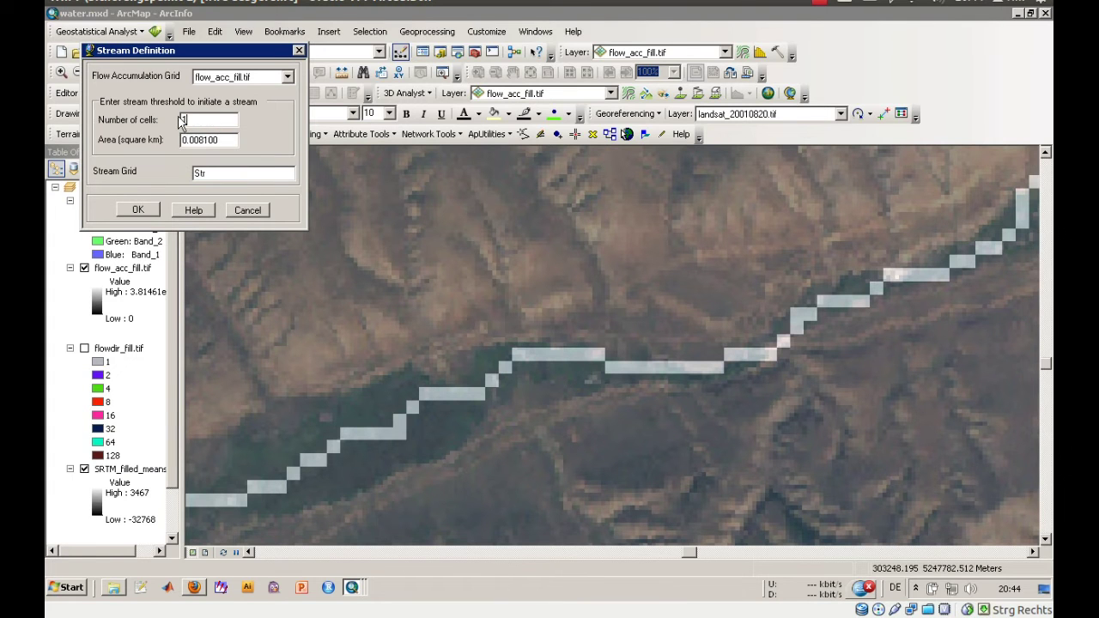
pyautogui.write('50000')
pyautogui.click(137, 211)
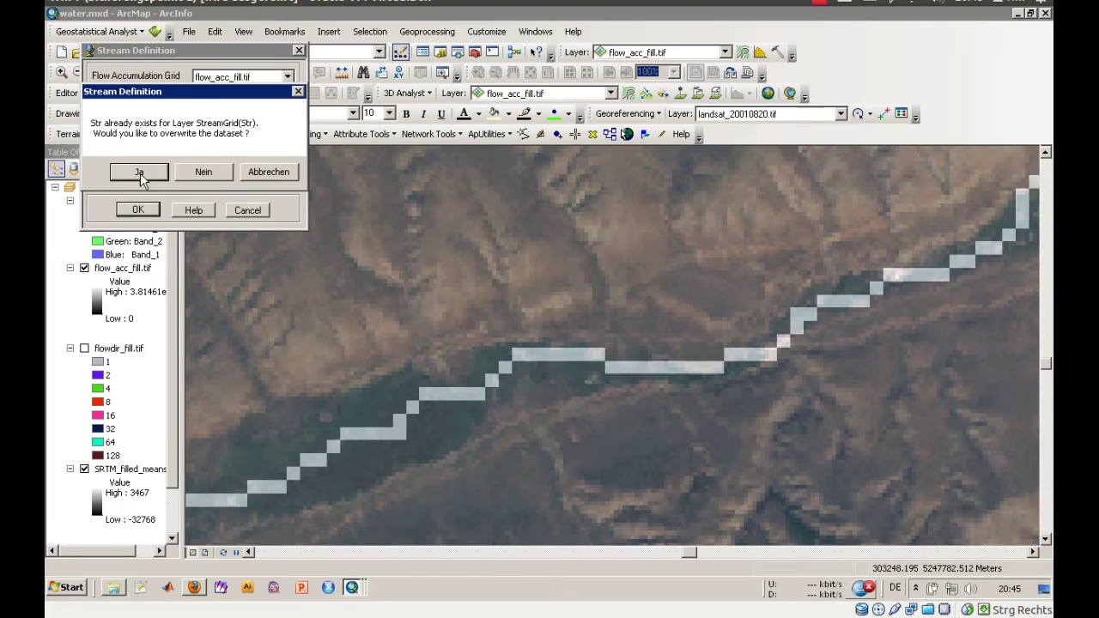
pyautogui.click(140, 173)
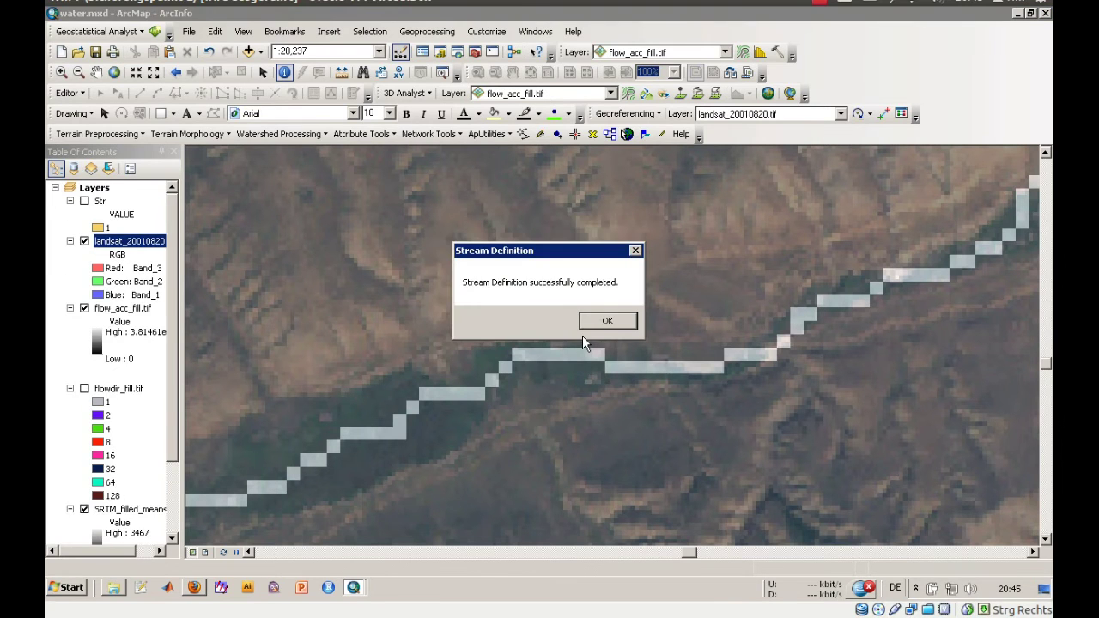
# Display the new Str stream grid and return to the previous wider map extent.
pyautogui.click(597, 321)
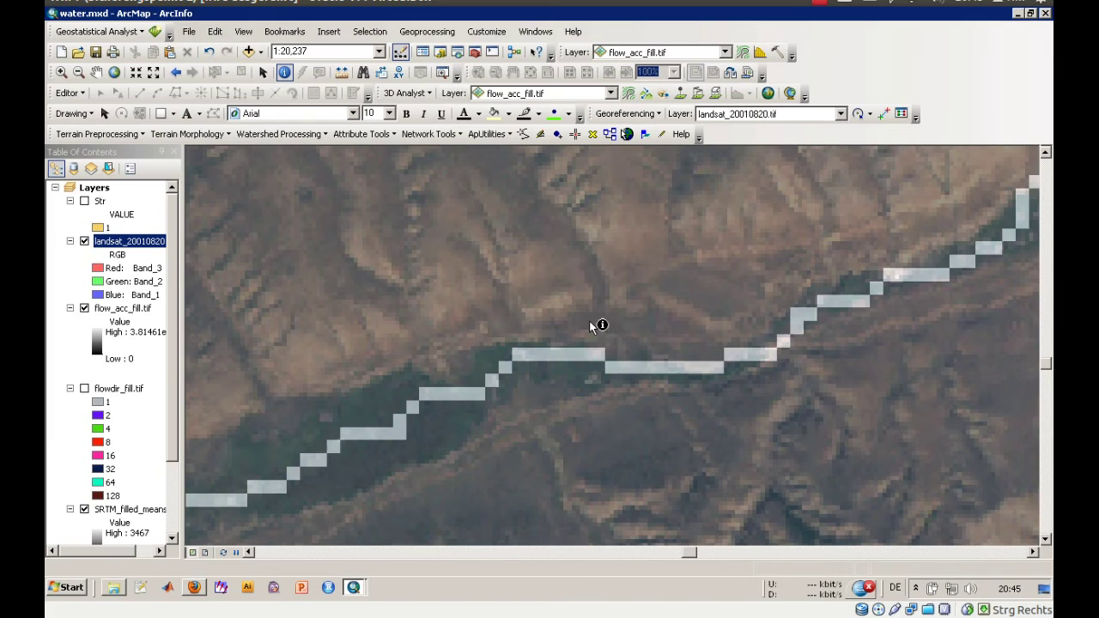
pyautogui.click(98, 203)
pyautogui.click(85, 201)
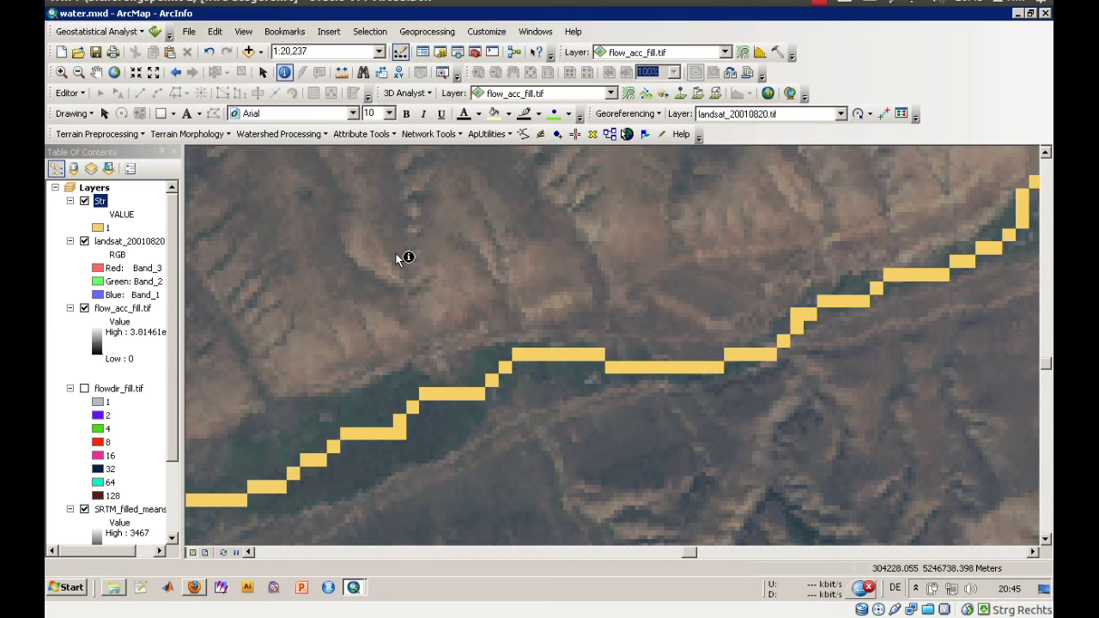
pyautogui.click(175, 73)
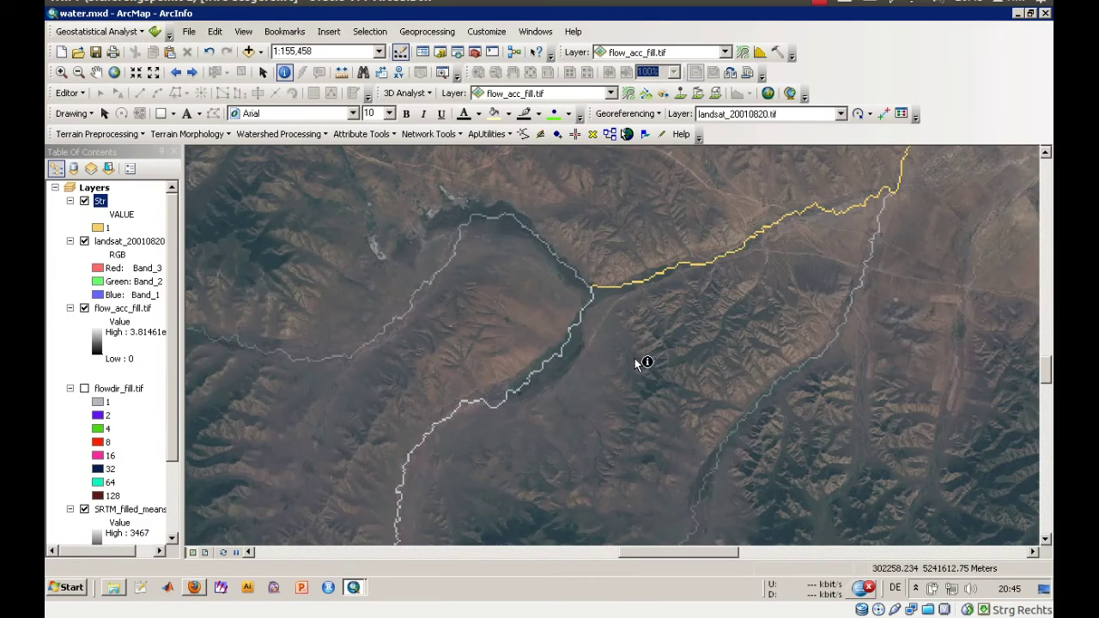
pyautogui.click(999, 553)
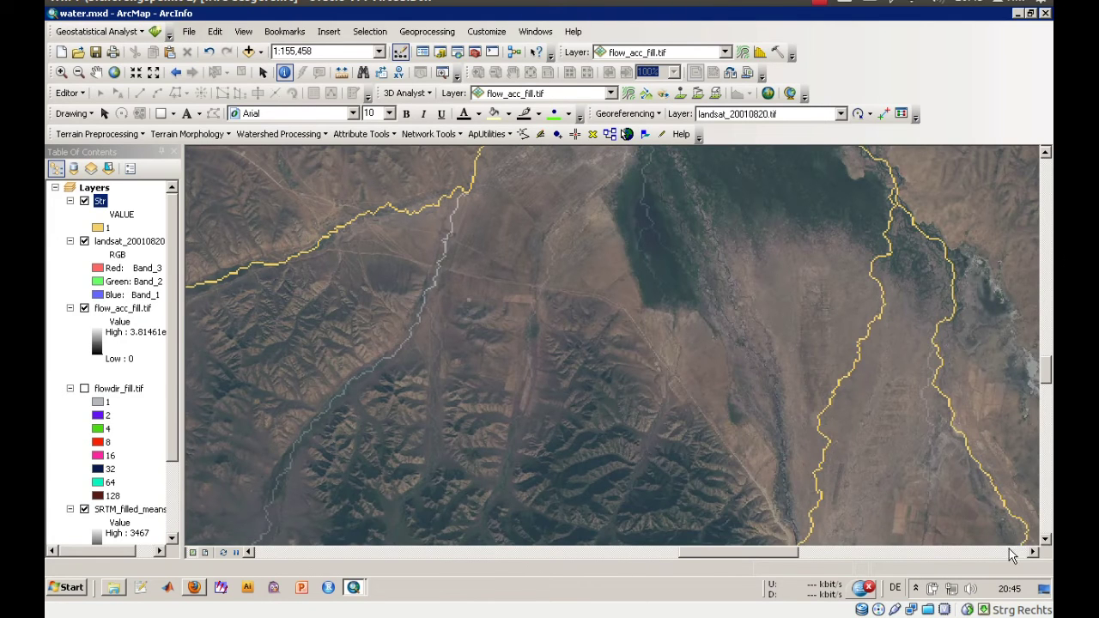
# Identify flow accumulation values at three map points beside the streams.
pyautogui.click(751, 397)
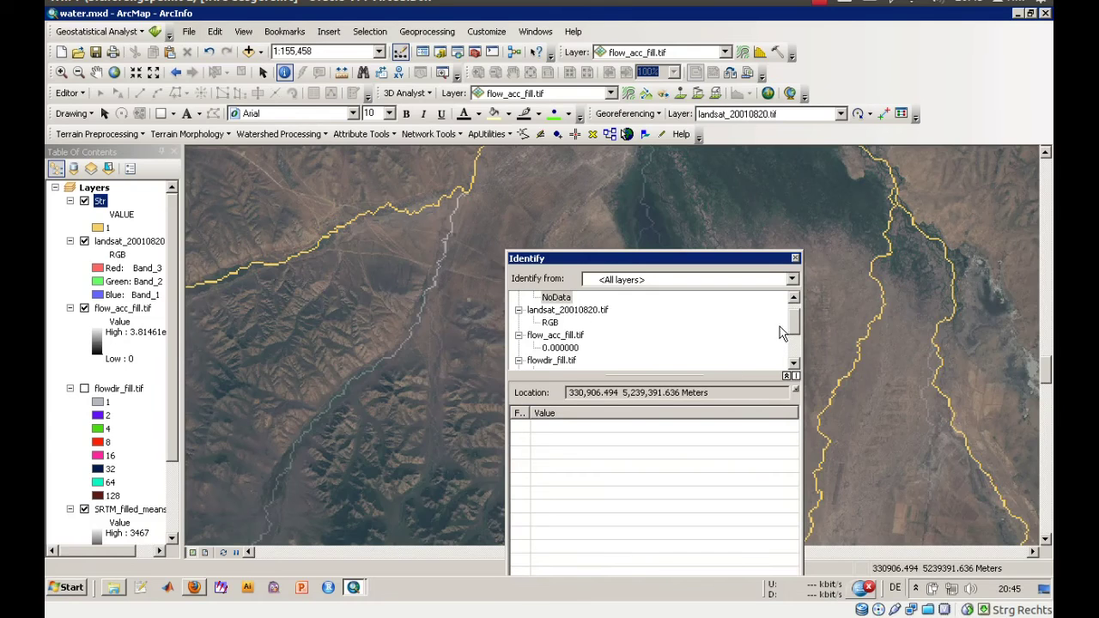
pyautogui.scroll(1, 795, 324)
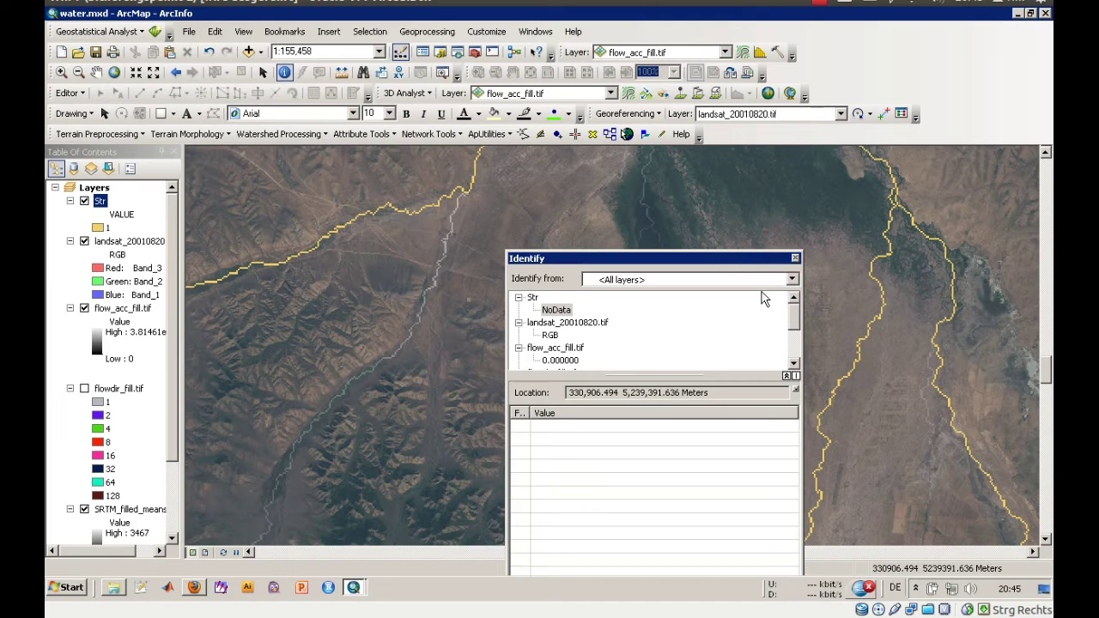
pyautogui.click(795, 258)
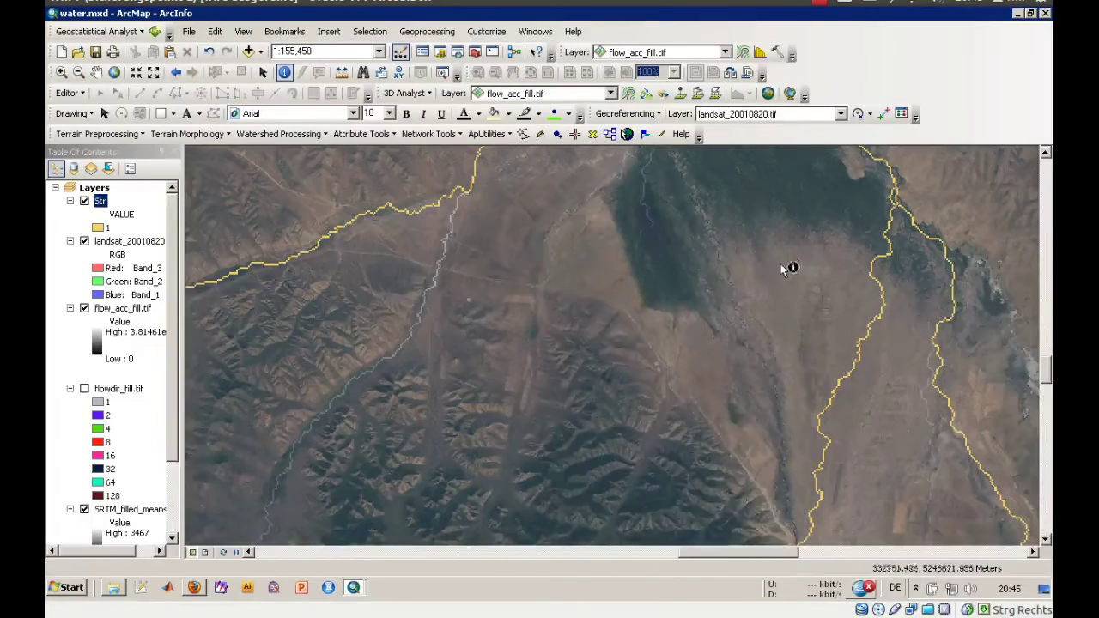
pyautogui.click(646, 202)
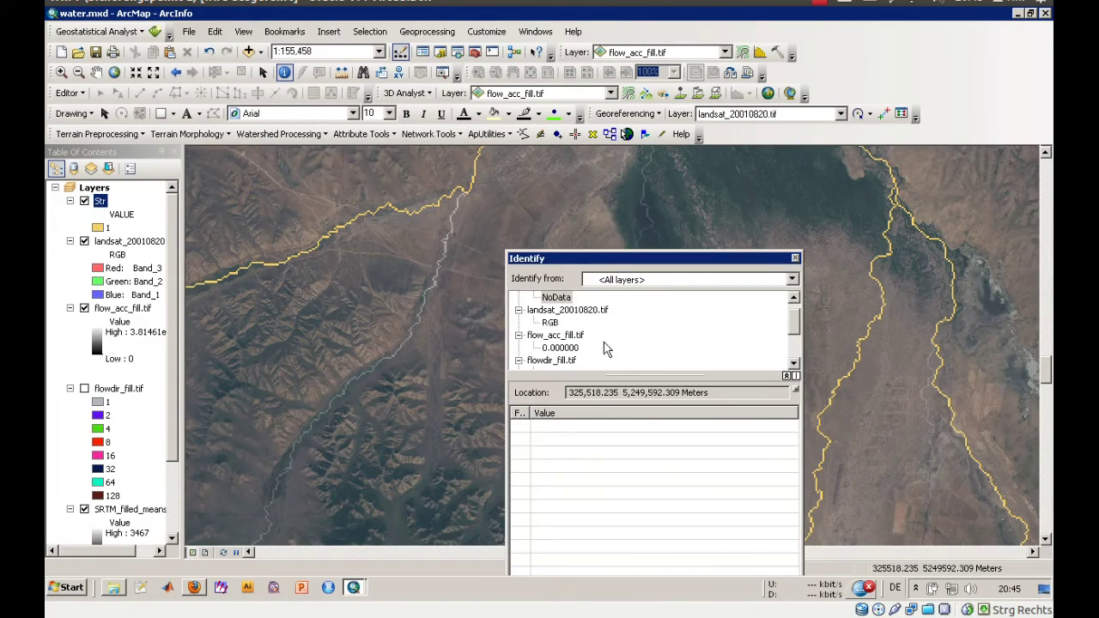
pyautogui.click(796, 258)
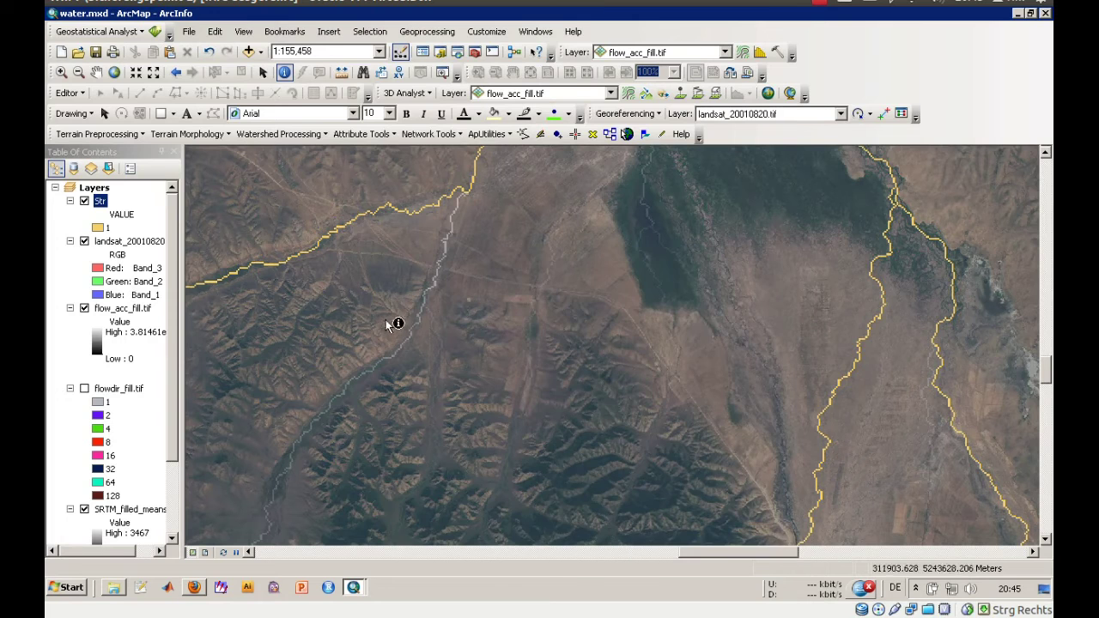
pyautogui.click(437, 284)
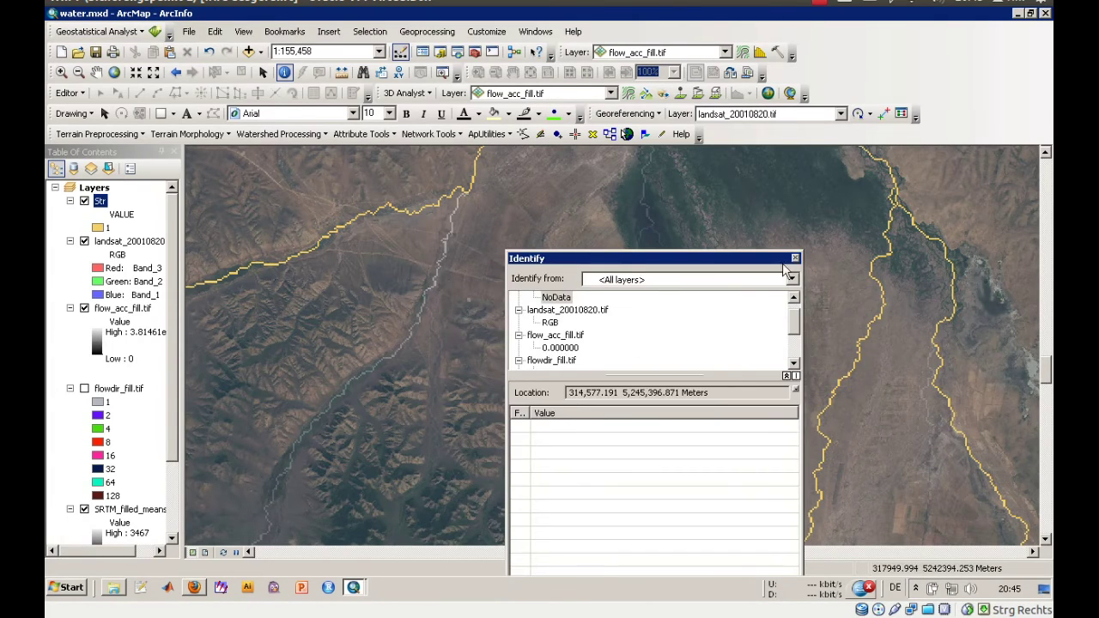
pyautogui.click(795, 259)
# Zoom in closely on the stream line, then zoom back out to the valley.
pyautogui.click(60, 74)
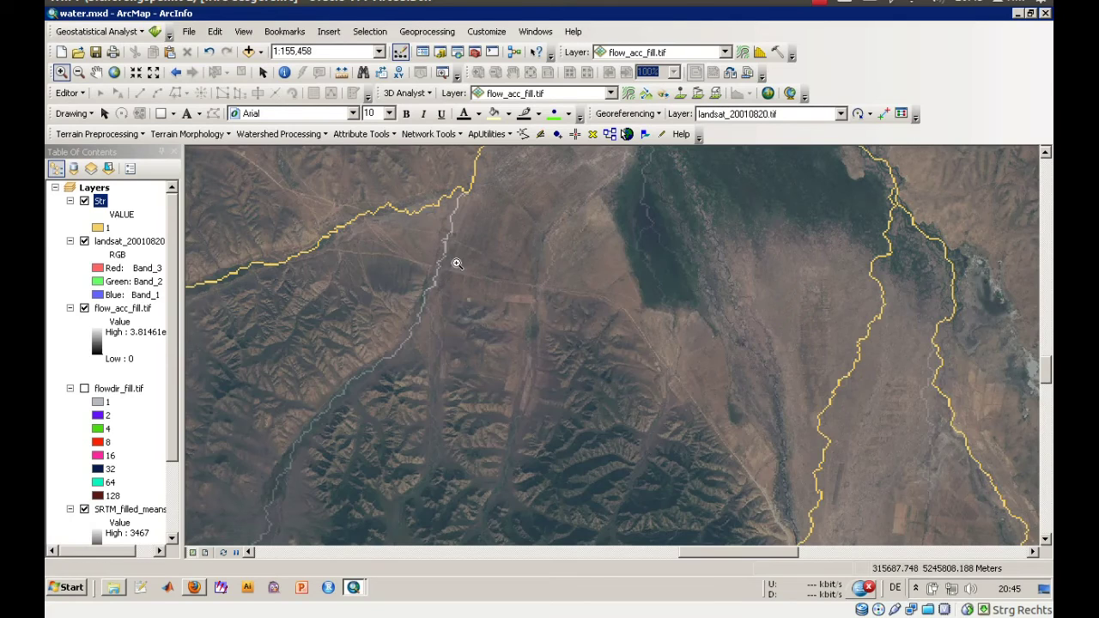
pyautogui.moveTo(413, 225); pyautogui.dragTo(526, 330)
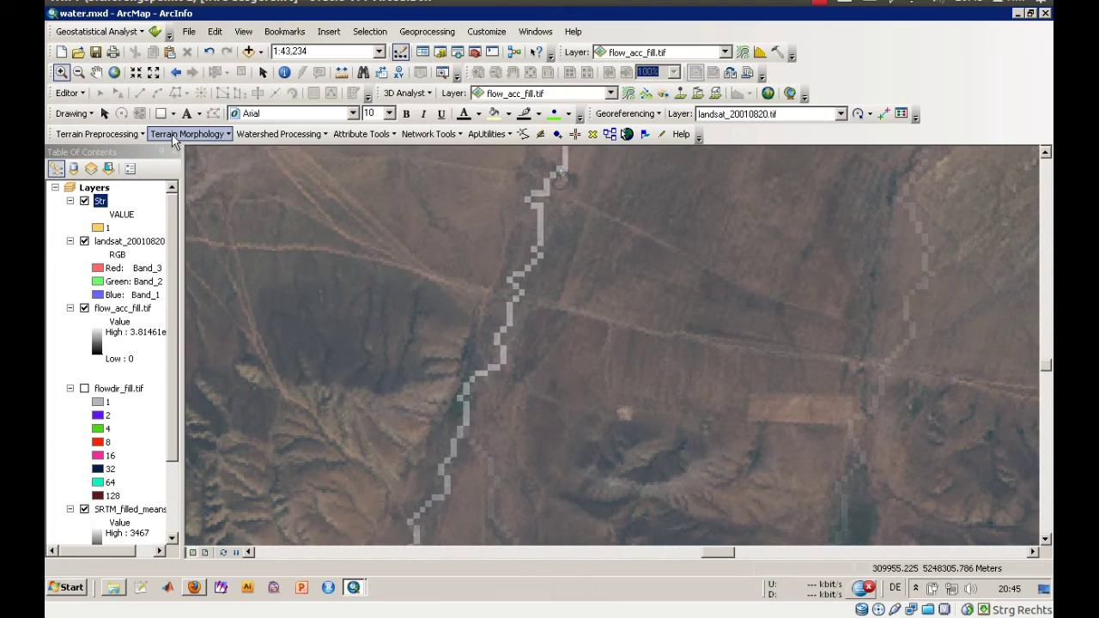
pyautogui.click(78, 73)
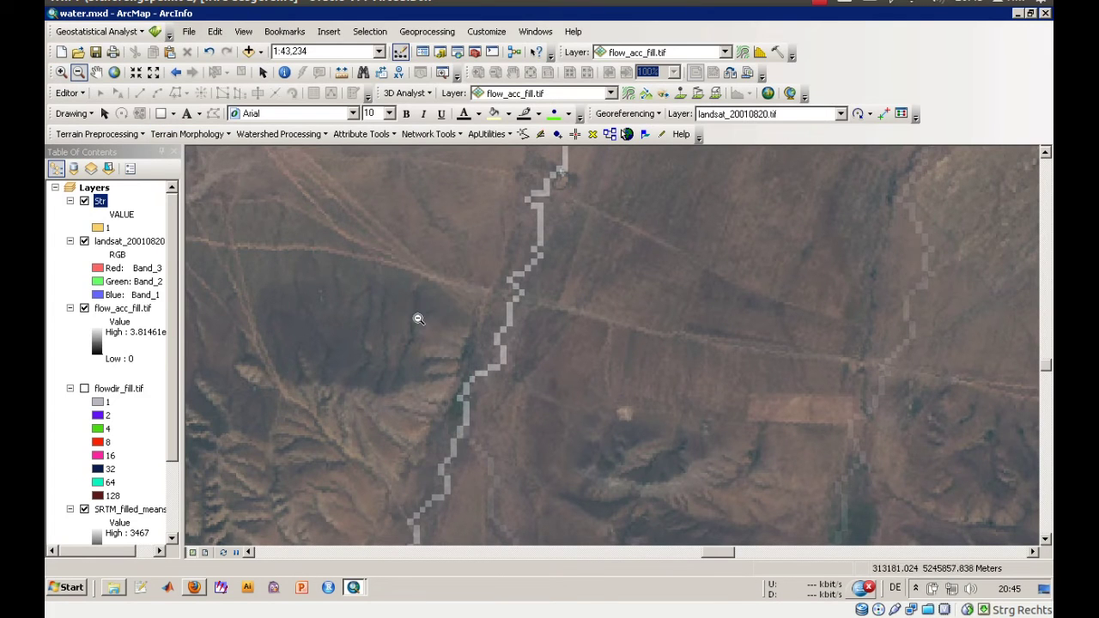
pyautogui.moveTo(415, 300); pyautogui.dragTo(577, 394)
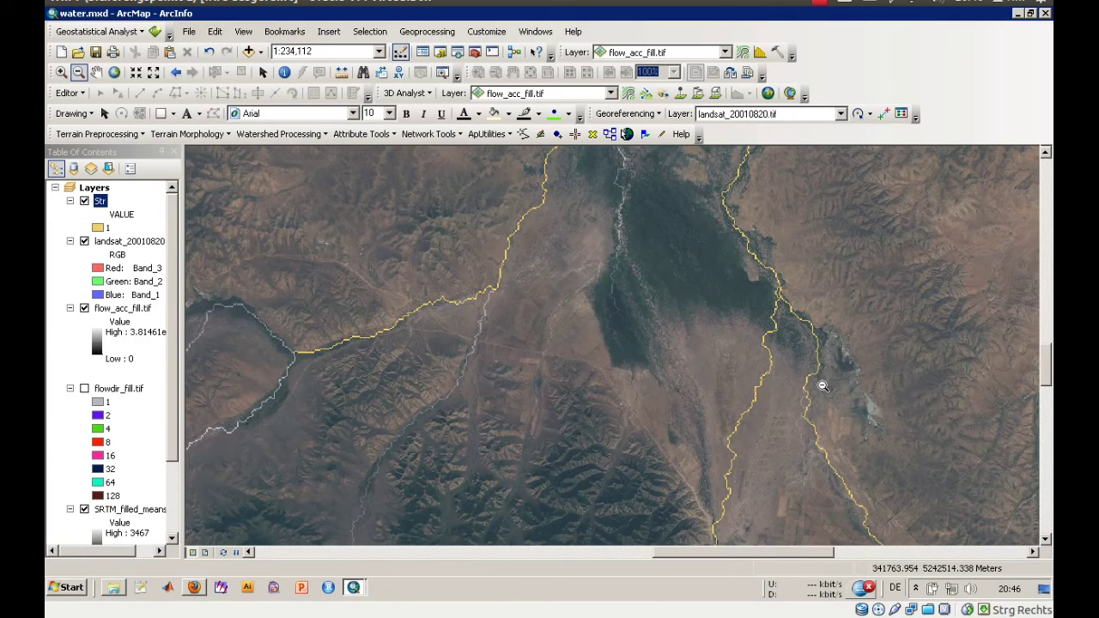
# Run Stream Segmentation with flowdir_fill.tif and Str, overwriting the StrLnk output.
pyautogui.click(92, 137)
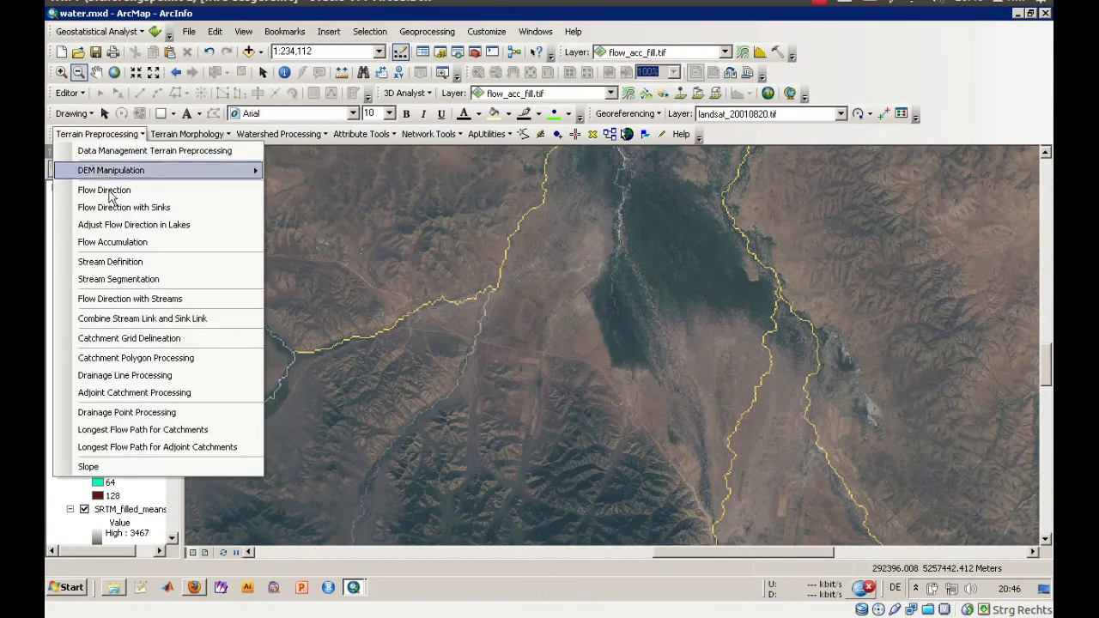
pyautogui.click(135, 281)
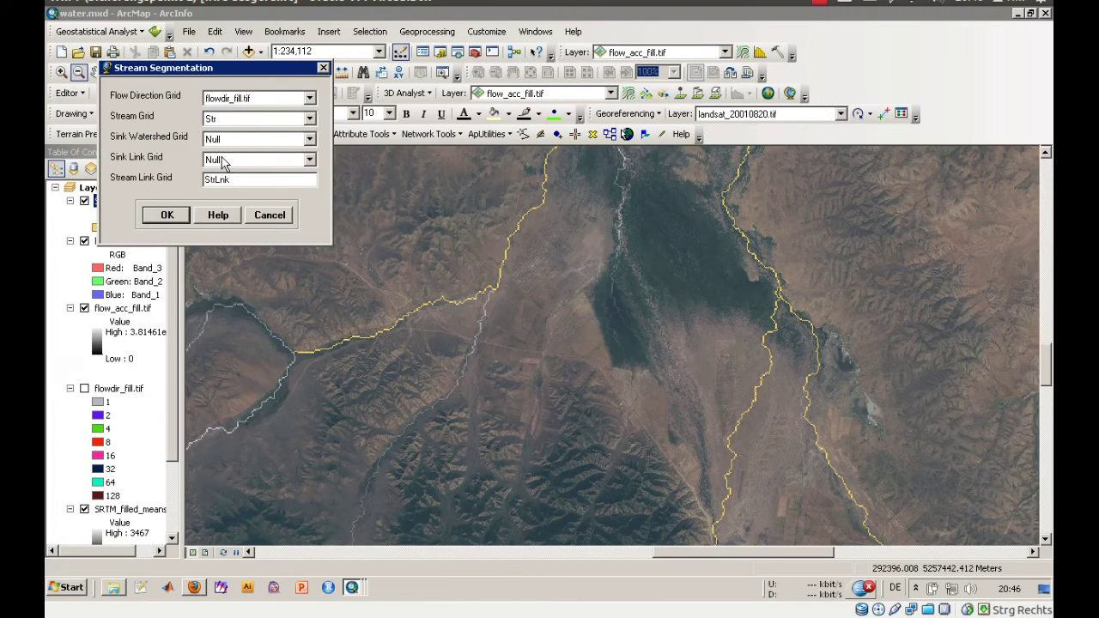
pyautogui.click(160, 219)
pyautogui.click(170, 190)
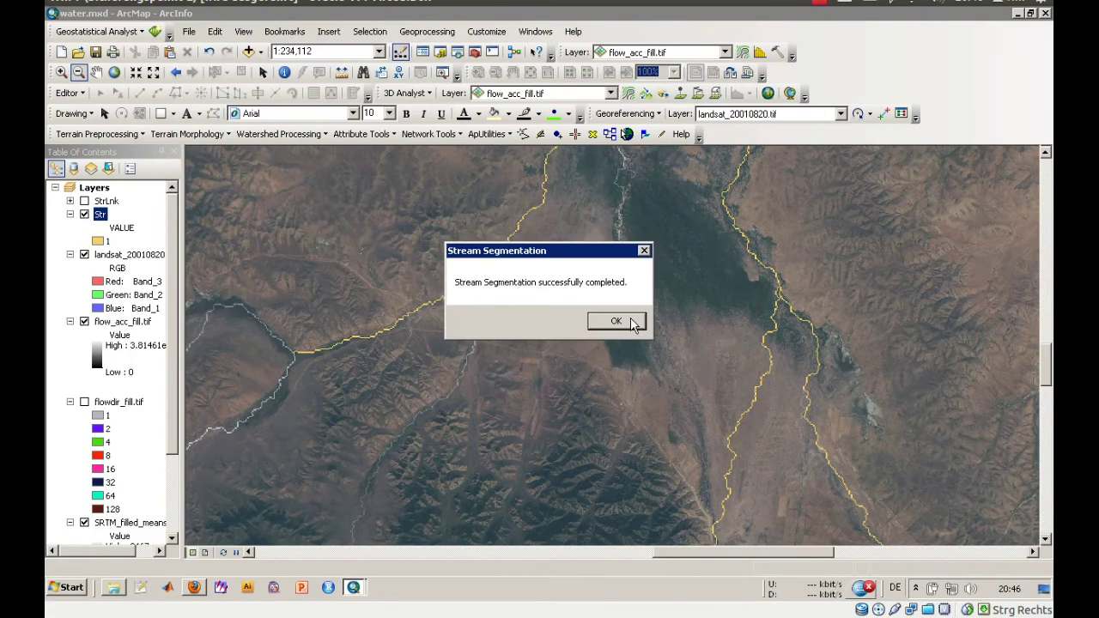
pyautogui.click(633, 320)
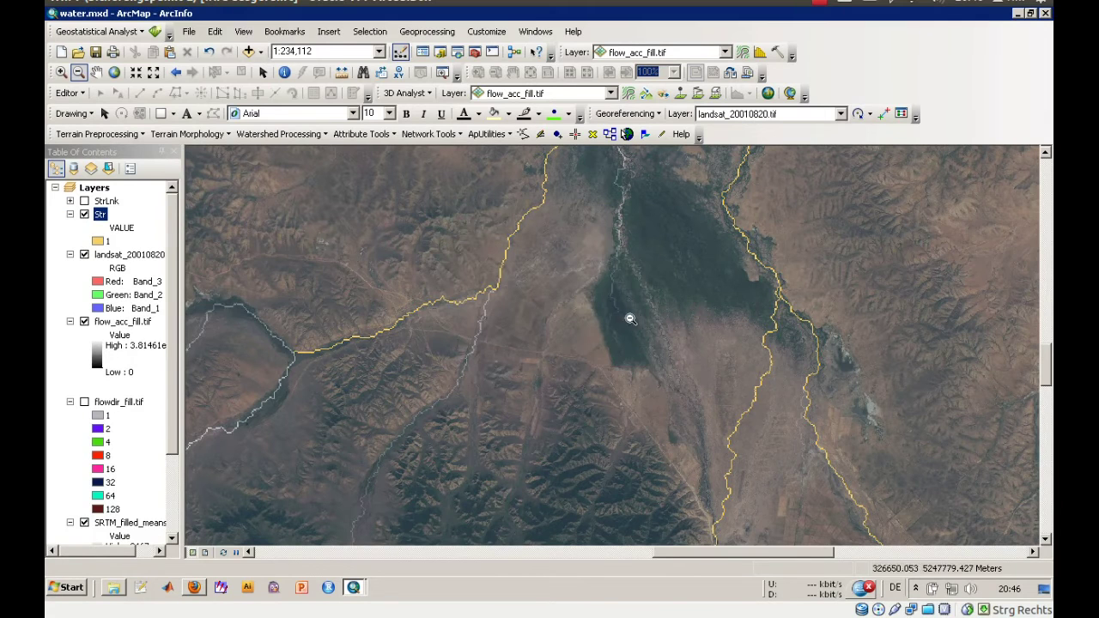
# Show StrLnk, zoom to the purple/green link junction, and expand its 21-value legend.
pyautogui.click(85, 201)
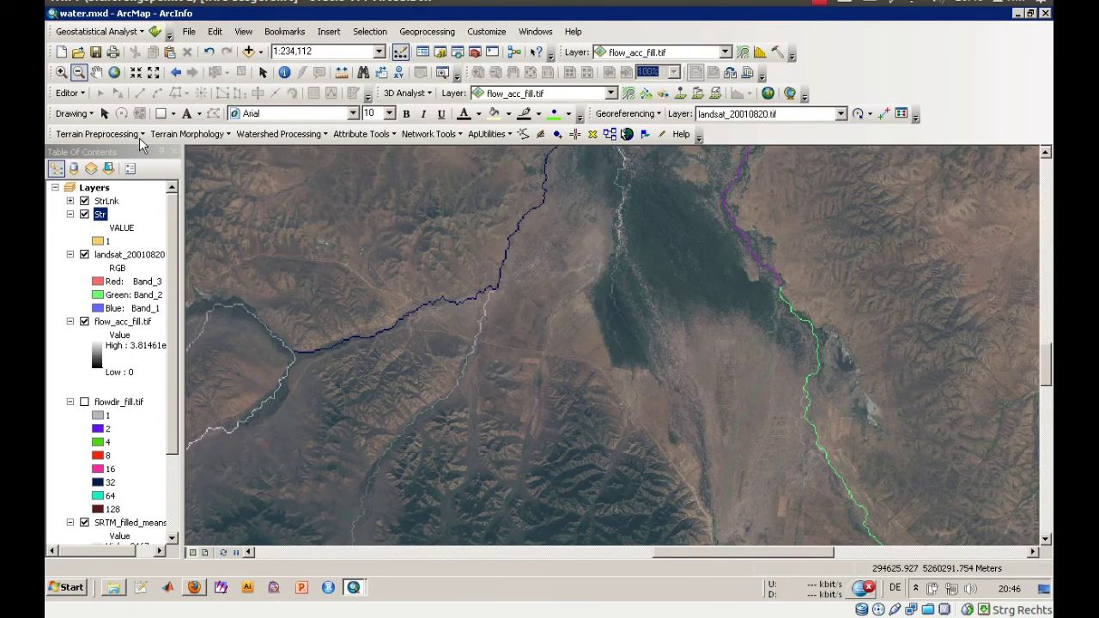
pyautogui.click(61, 72)
pyautogui.moveTo(770, 268); pyautogui.dragTo(816, 310)
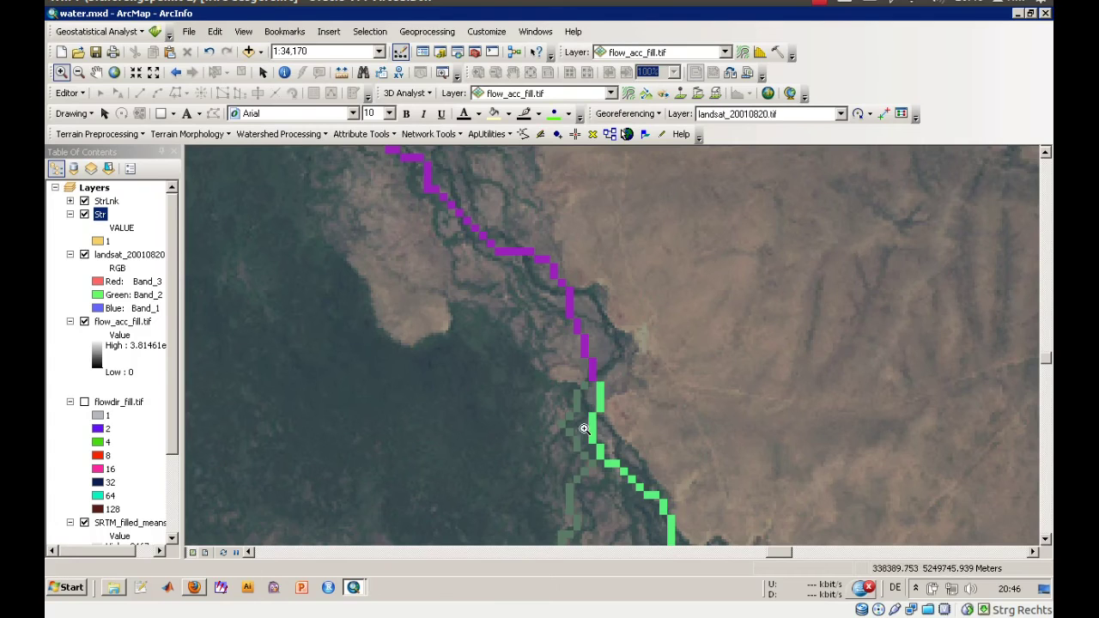
pyautogui.click(70, 201)
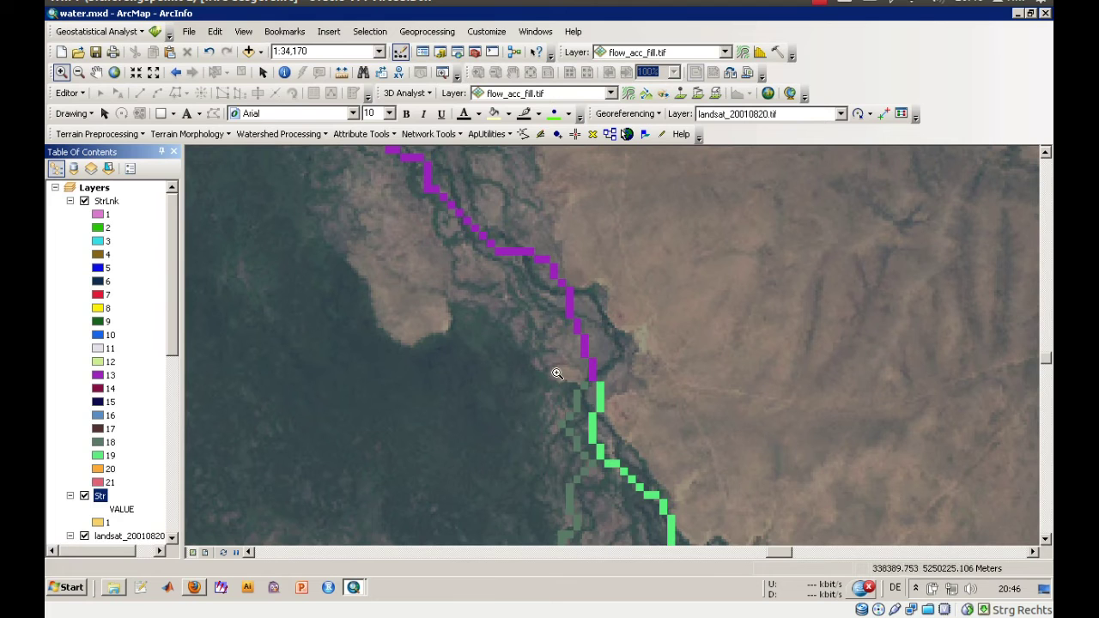
# Open the StrLnk attribute table, check the cell counts for all 21 link values, then close it.
pyautogui.rightClick(111, 201)
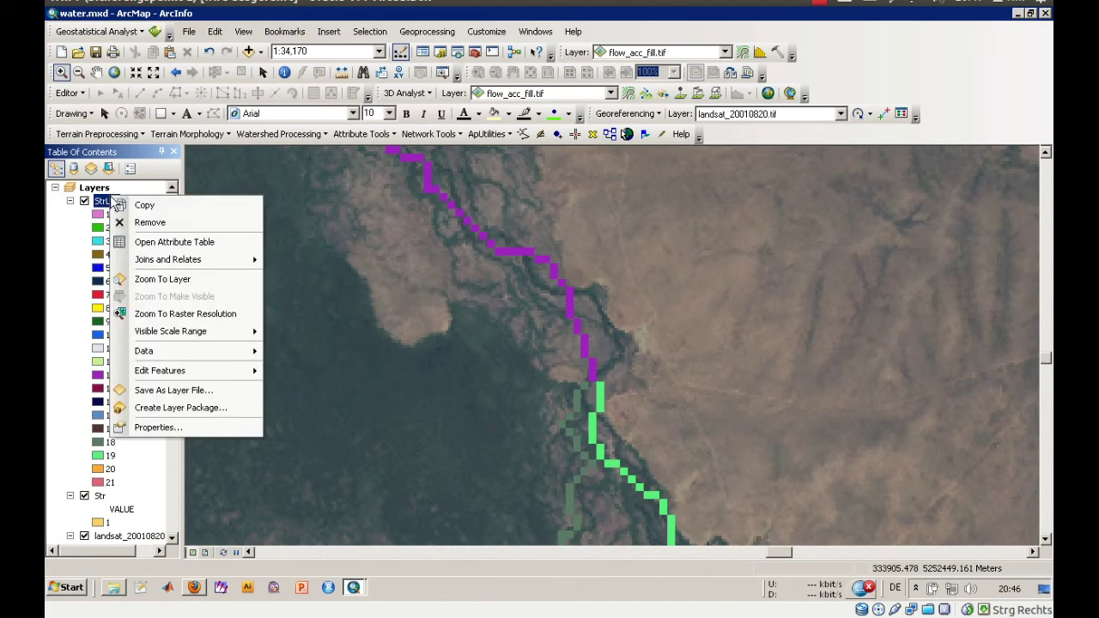
pyautogui.click(155, 240)
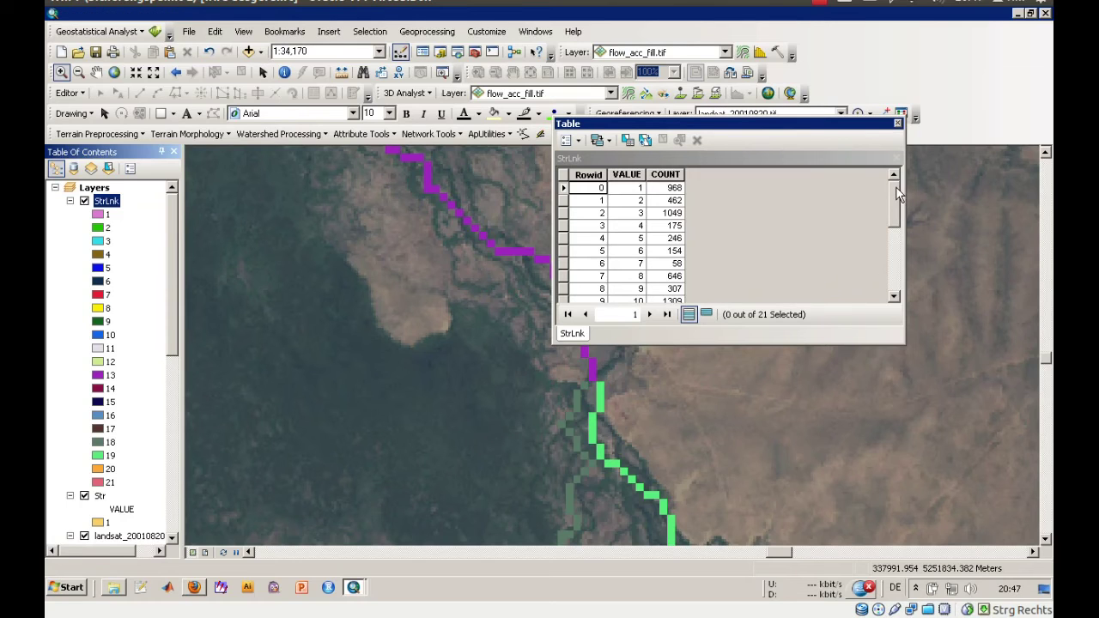
pyautogui.moveTo(899, 189); pyautogui.dragTo(893, 216)
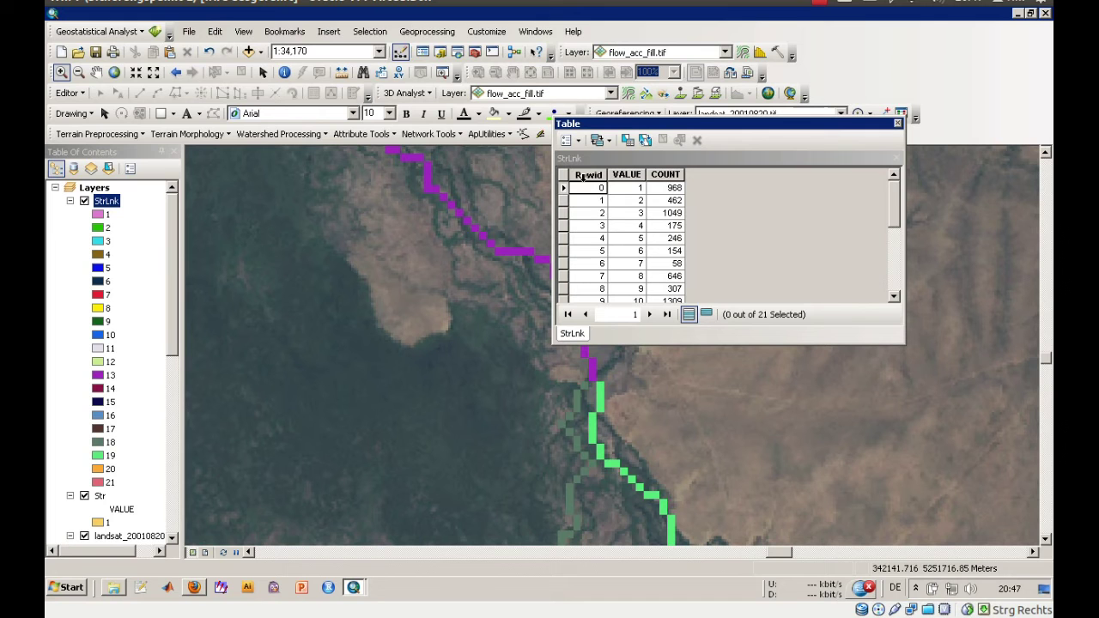
pyautogui.click(563, 188)
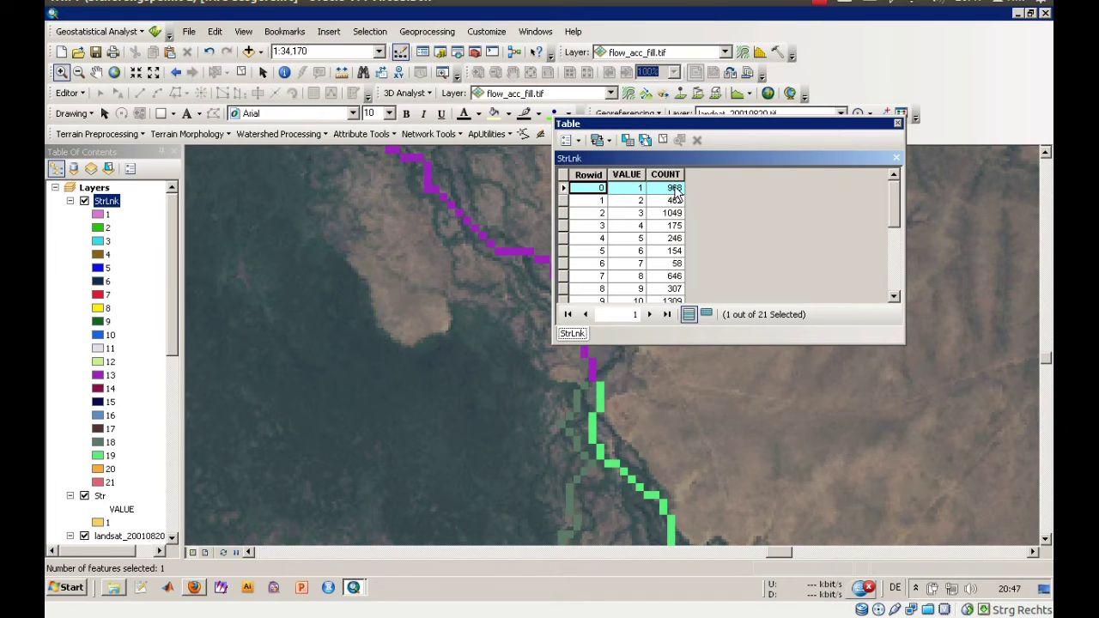
pyautogui.click(898, 124)
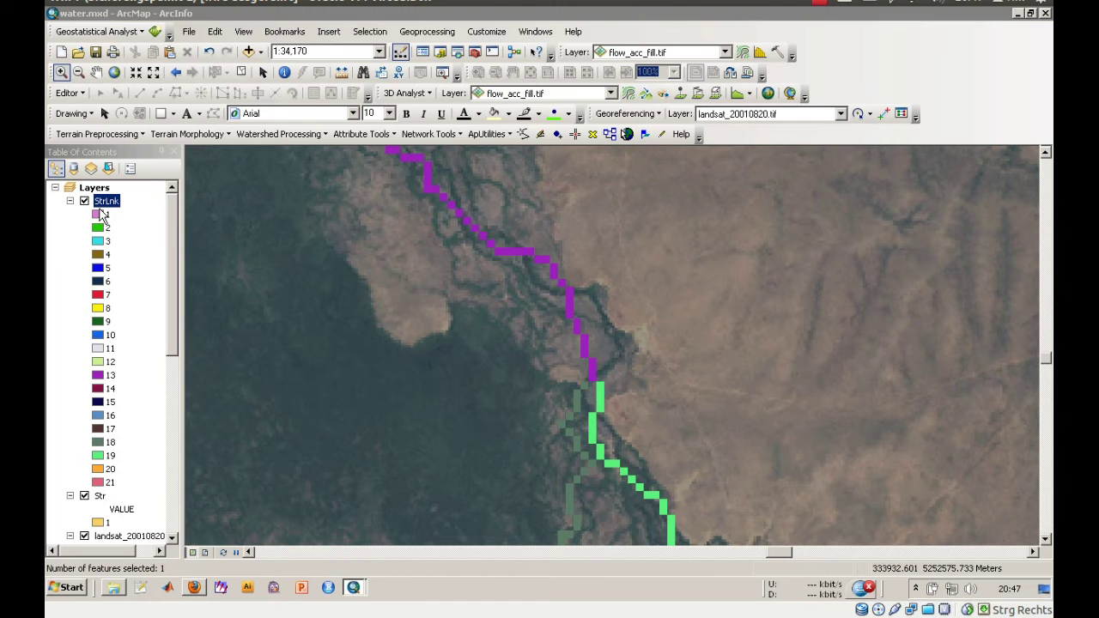
# Zoom to the full StrLnk extent, then zoom in on the mountainous centre of the scene.
pyautogui.rightClick(104, 209)
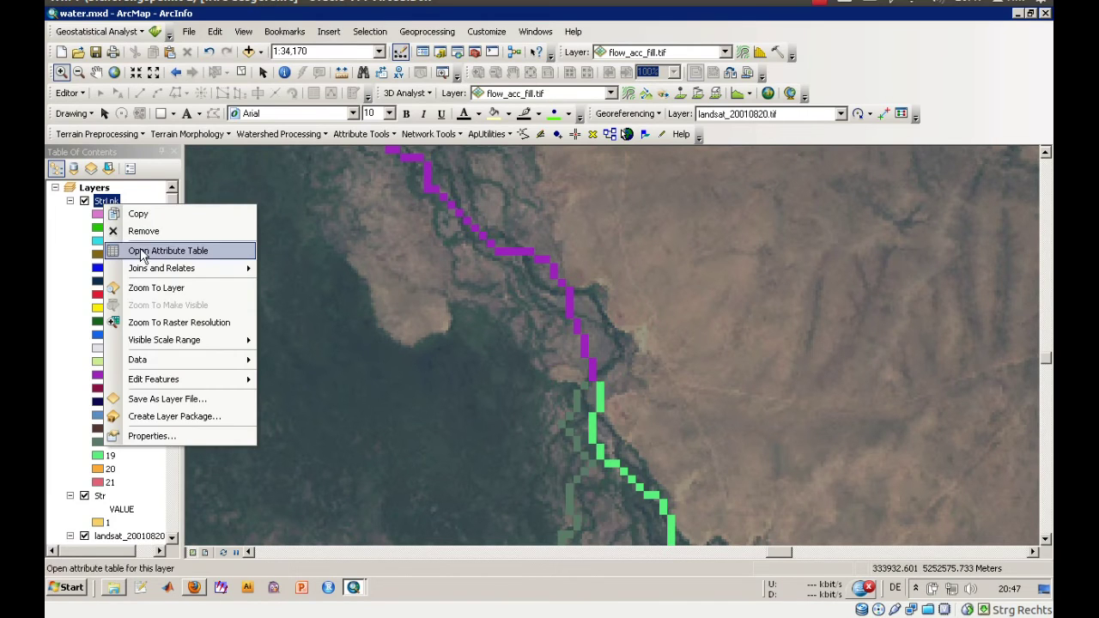
pyautogui.click(157, 289)
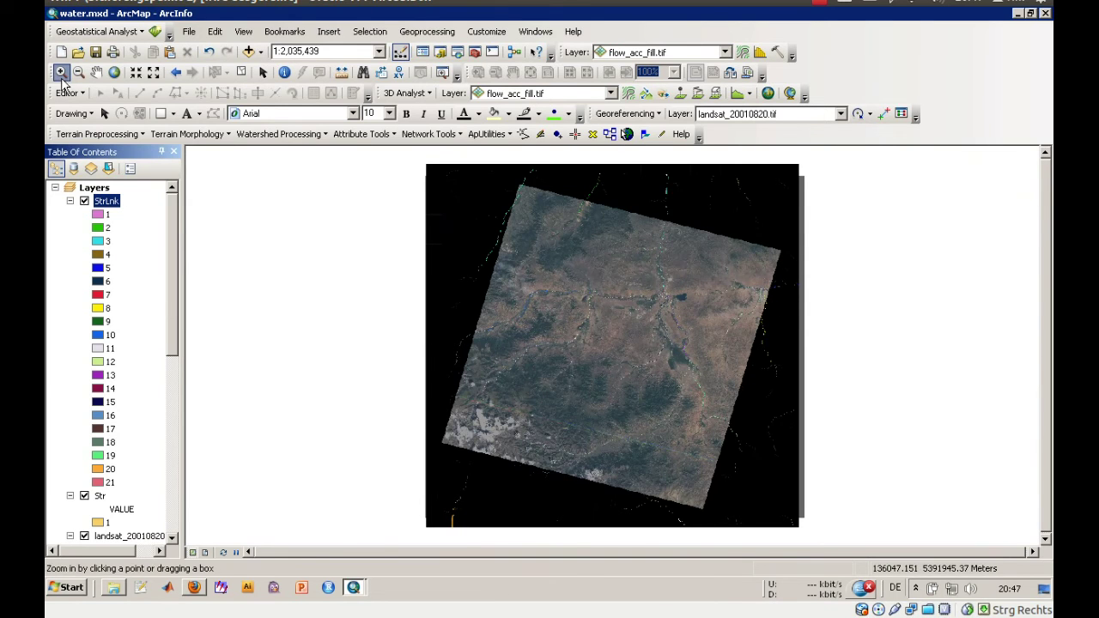
pyautogui.moveTo(563, 333); pyautogui.dragTo(749, 433)
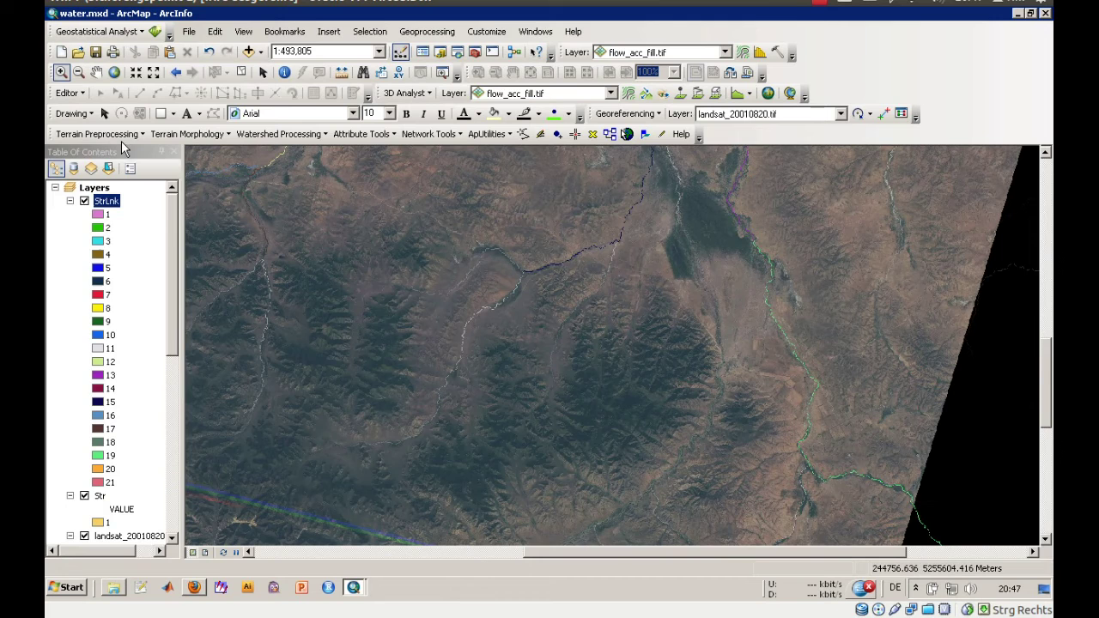
# Open the Arc Hydro Terrain Preprocessing menu.
pyautogui.click(83, 94)
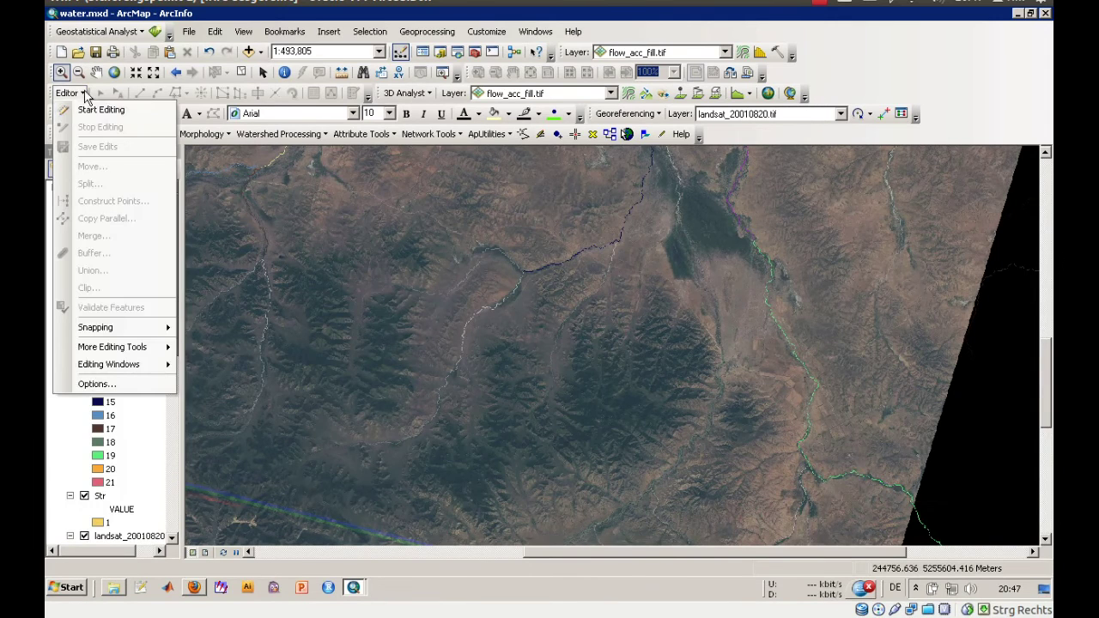
pyautogui.click(87, 115)
pyautogui.click(89, 115)
pyautogui.click(87, 116)
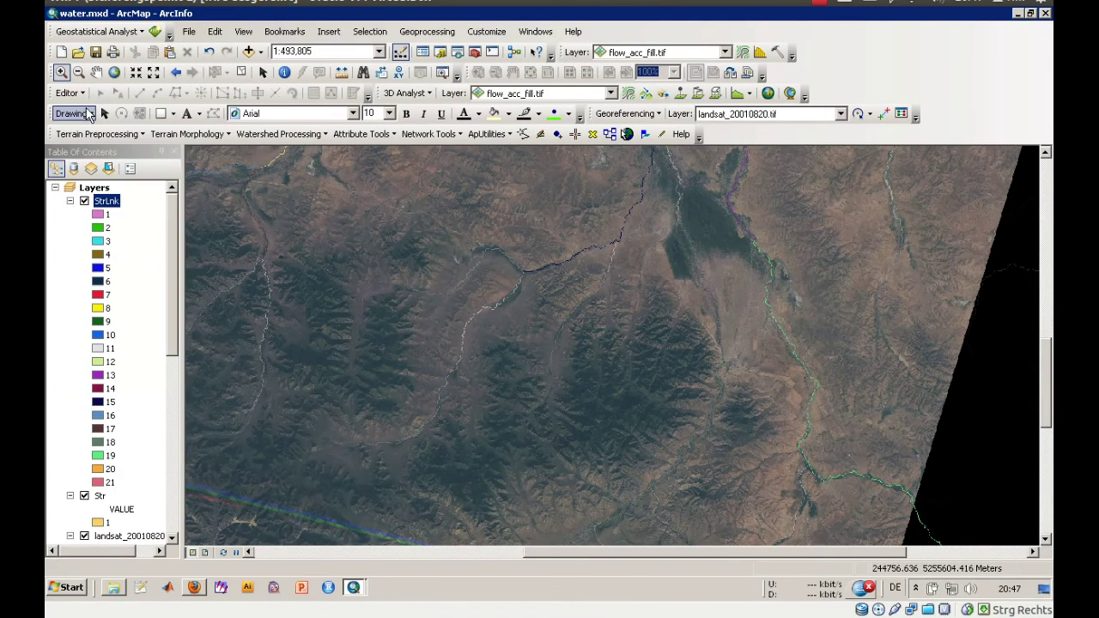
pyautogui.click(96, 134)
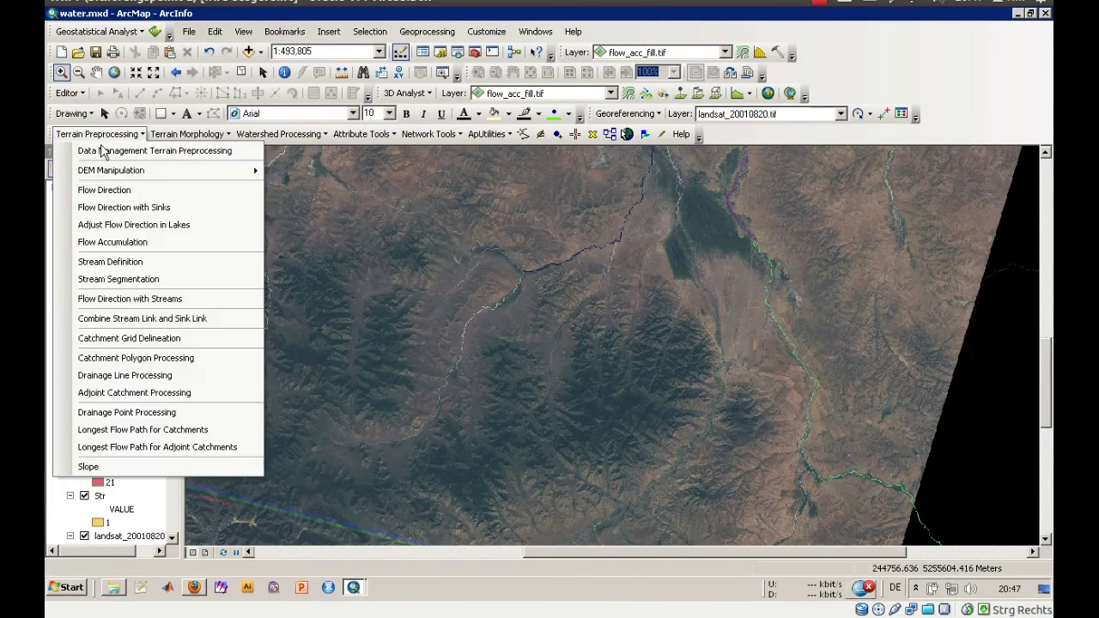
# Run Catchment Grid Delineation from flowdir_fill.tif and StrLnk, overwriting the existing Cat output.
pyautogui.click(176, 344)
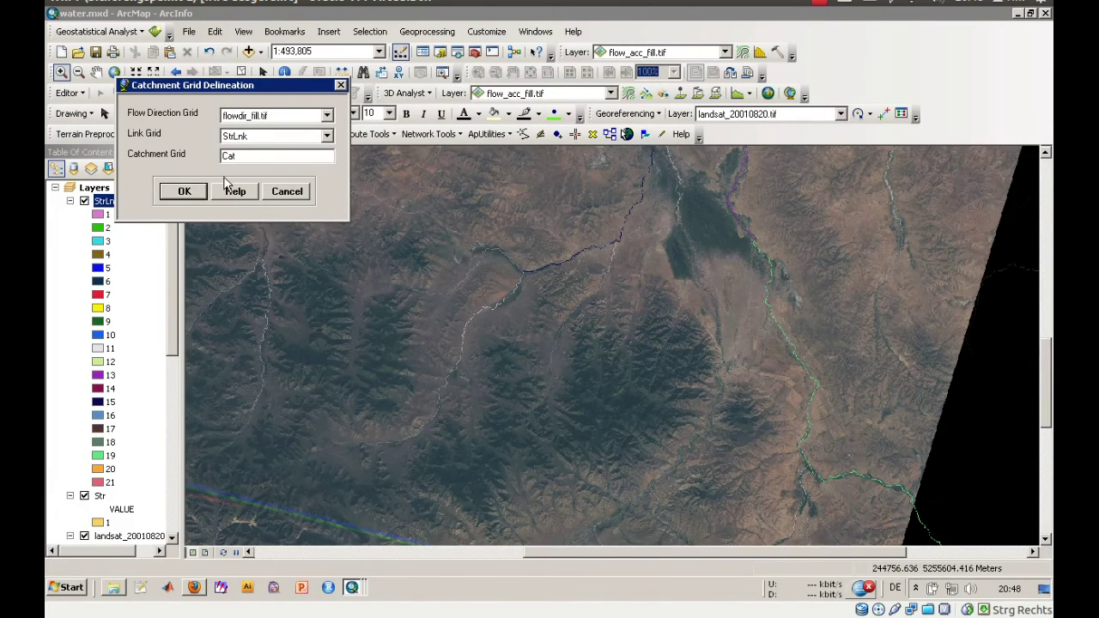
pyautogui.click(187, 192)
pyautogui.click(177, 183)
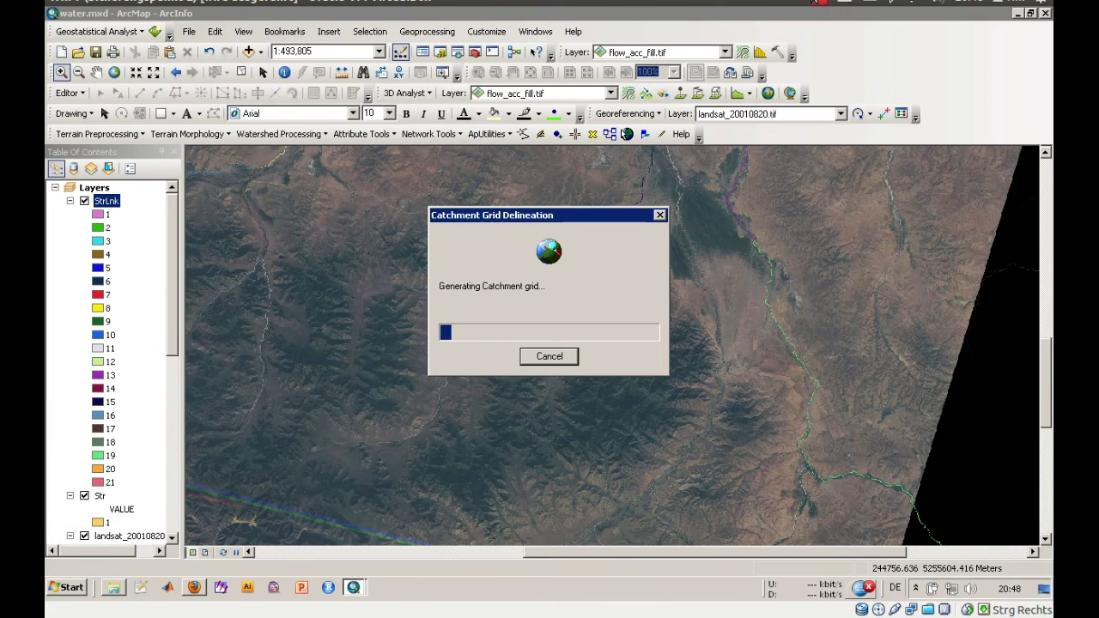
pyautogui.click(817, 1)
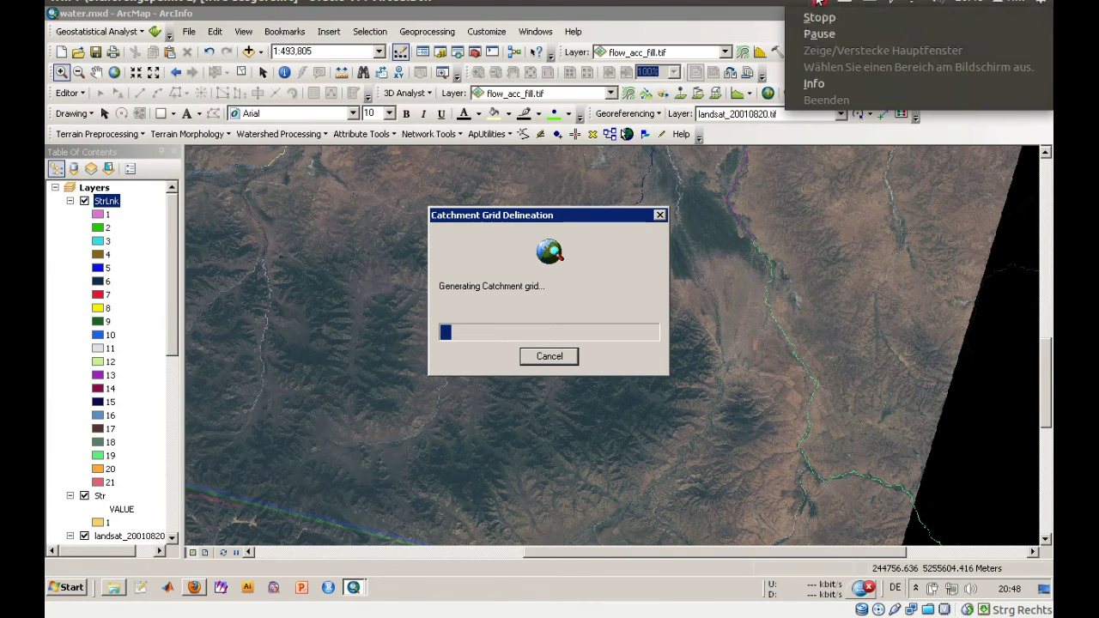
pyautogui.click(820, 34)
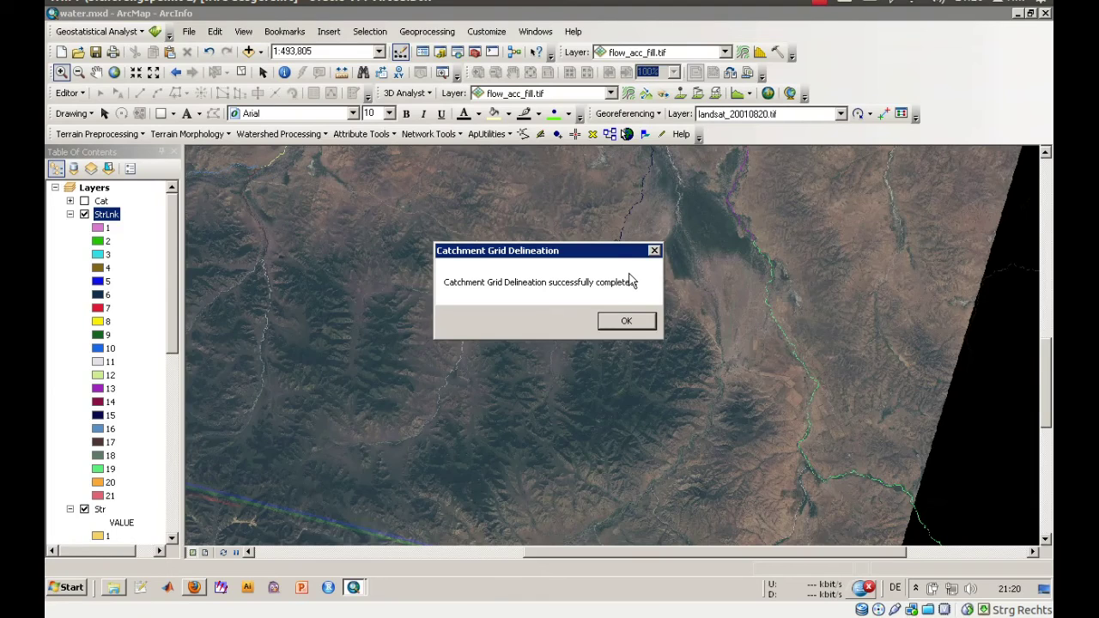
# Dismiss the completion message, switch on the Cat layer and zoom to its full extent.
pyautogui.click(626, 322)
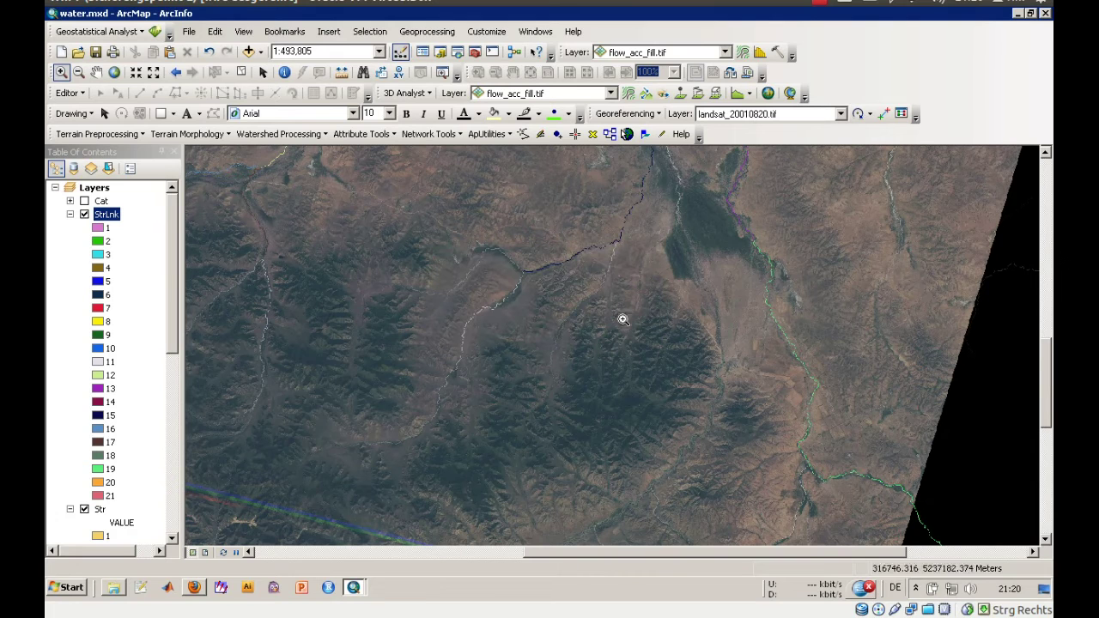
pyautogui.keyDown('ctrl'); pyautogui.click(83, 205); pyautogui.keyUp('ctrl')
pyautogui.click(84, 201)
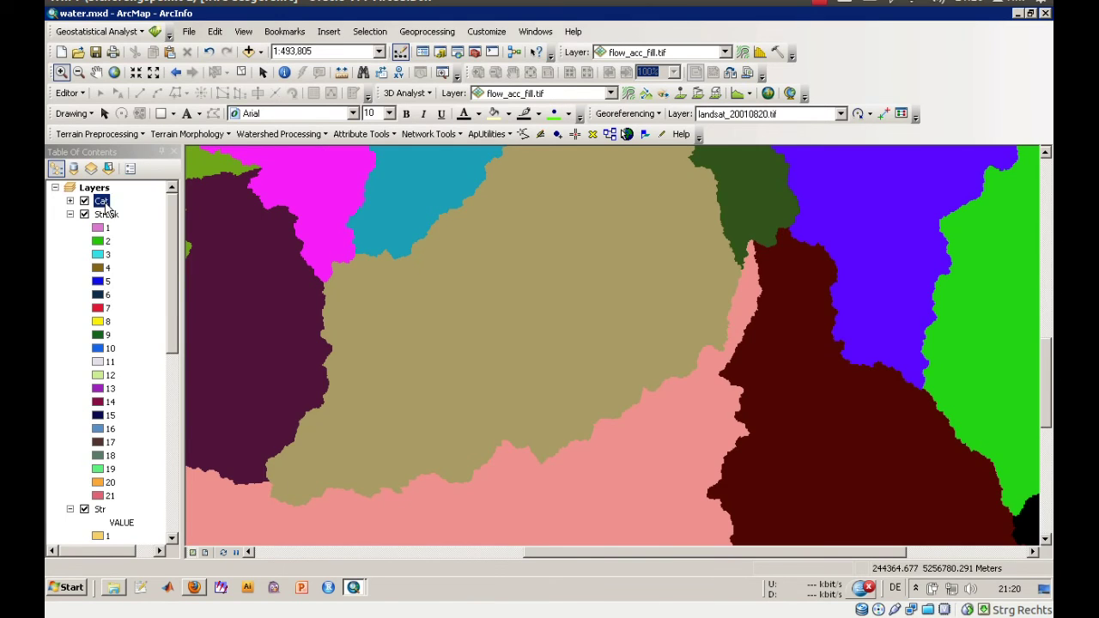
pyautogui.rightClick(102, 200)
pyautogui.click(166, 289)
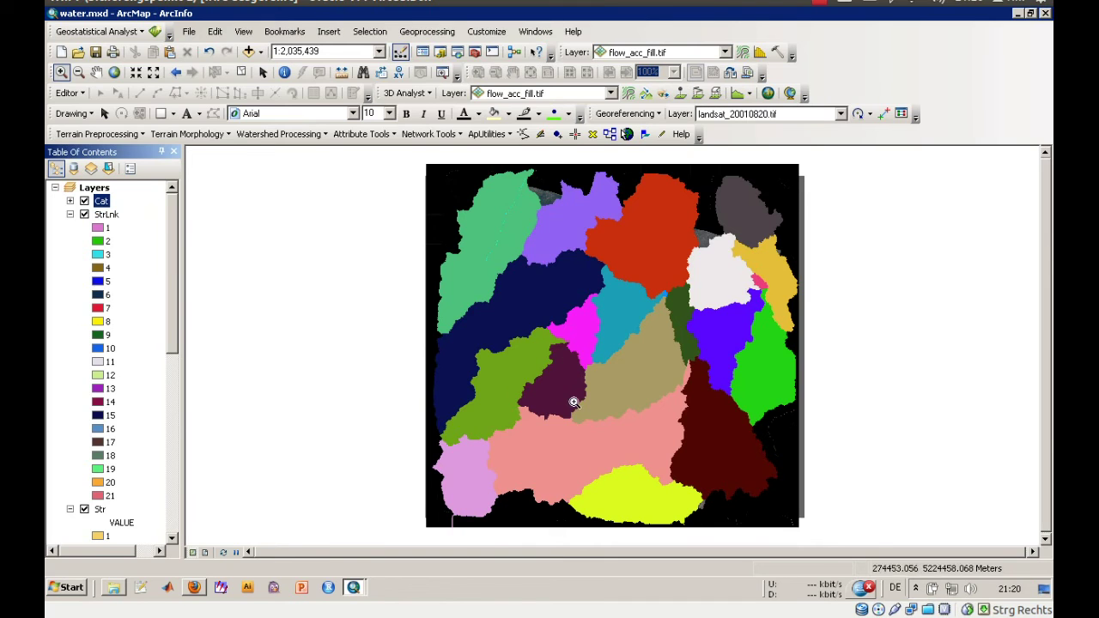
# Expand the Cat legend, compare catchments against the Landsat image, and zoom into the lower-right catchments.
pyautogui.click(71, 200)
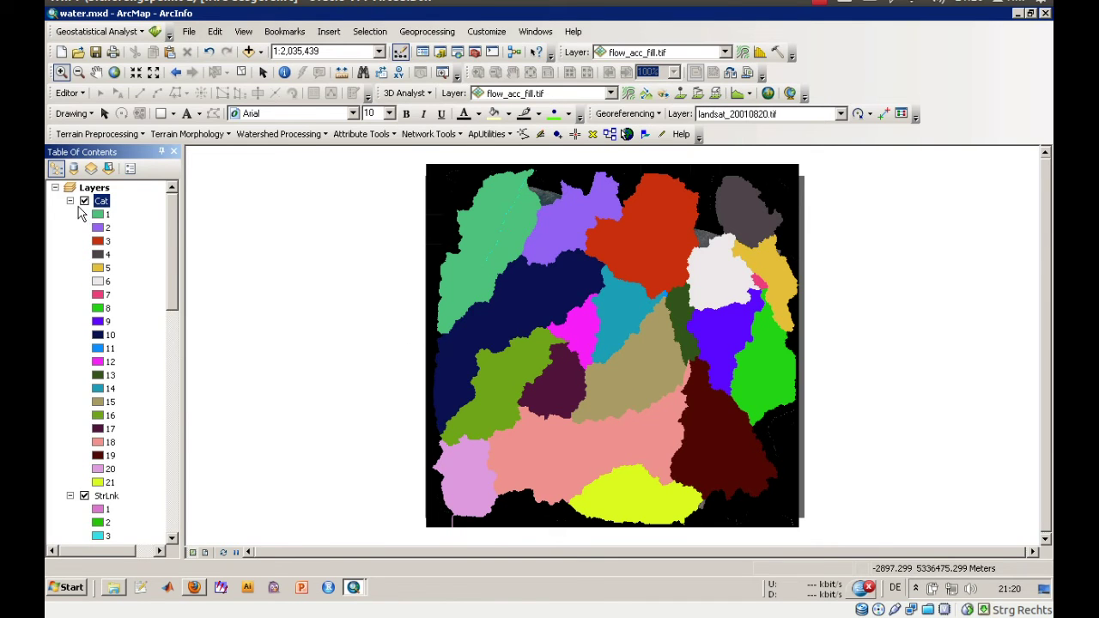
pyautogui.click(85, 201)
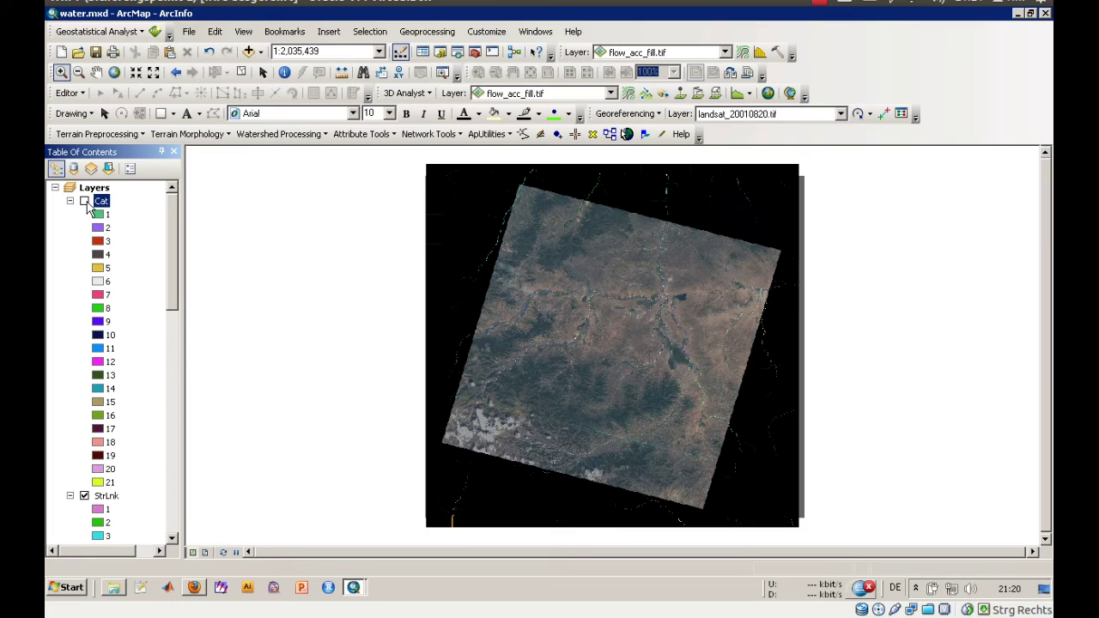
pyautogui.click(85, 202)
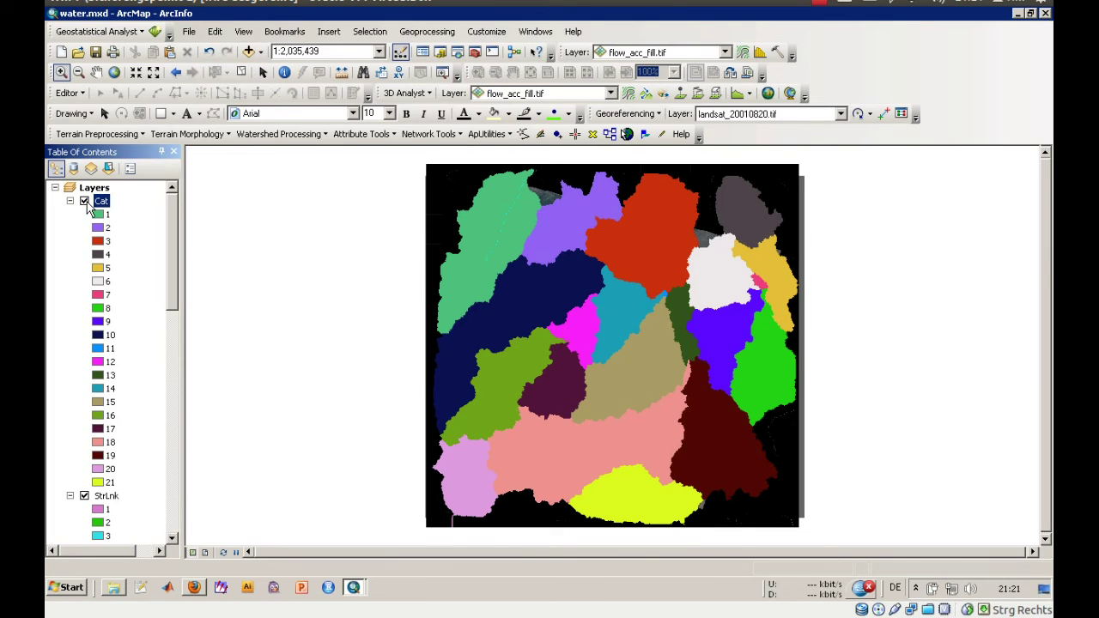
pyautogui.click(85, 202)
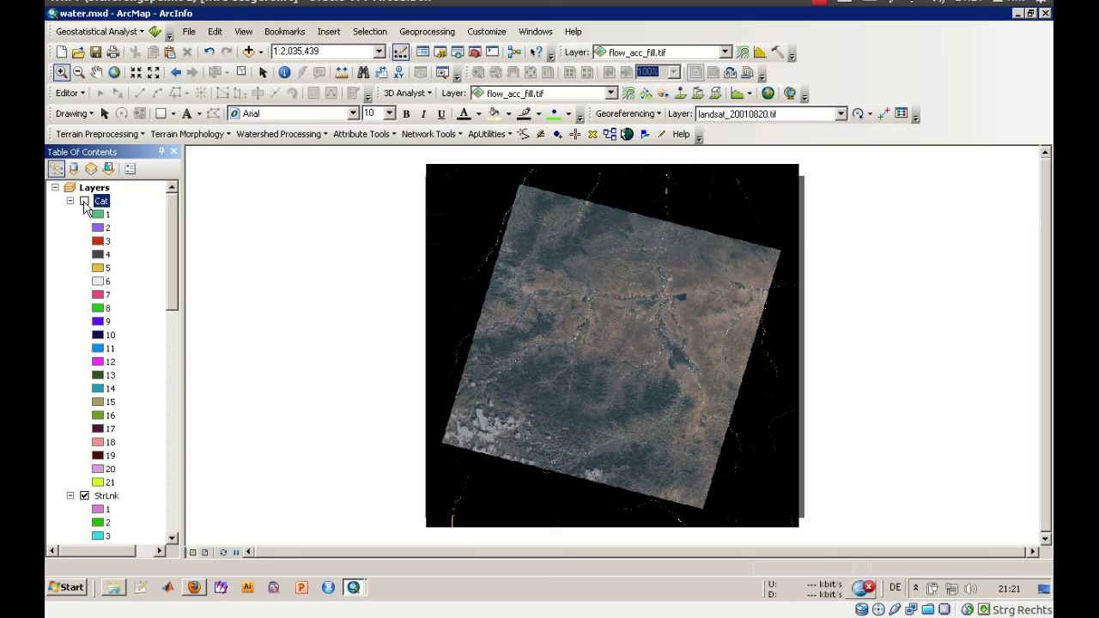
pyautogui.click(85, 201)
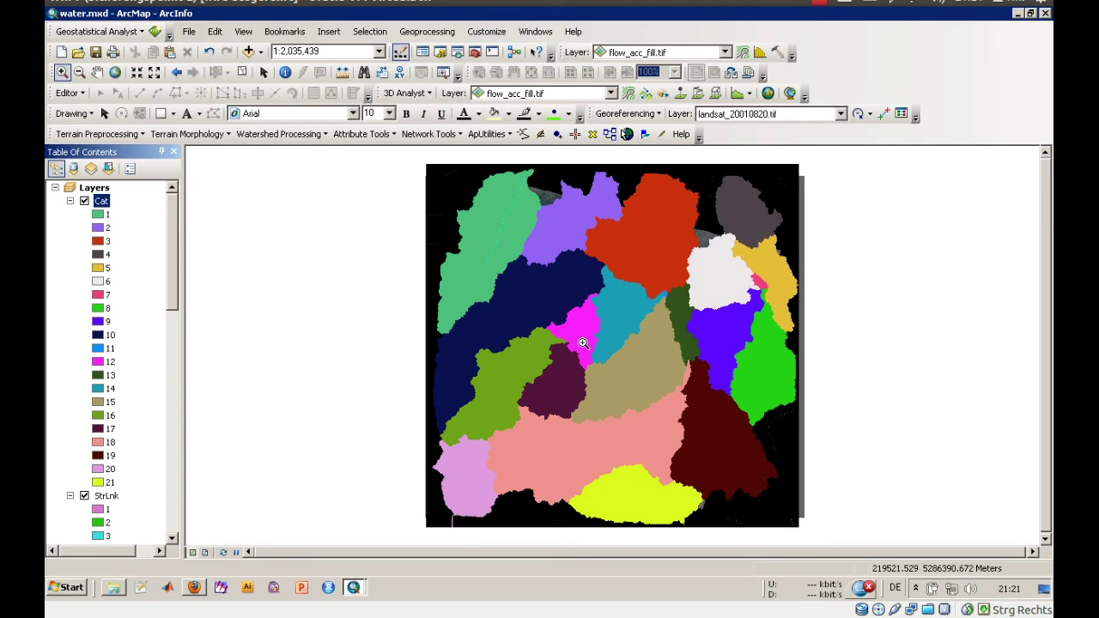
pyautogui.moveTo(655, 351); pyautogui.dragTo(759, 450)
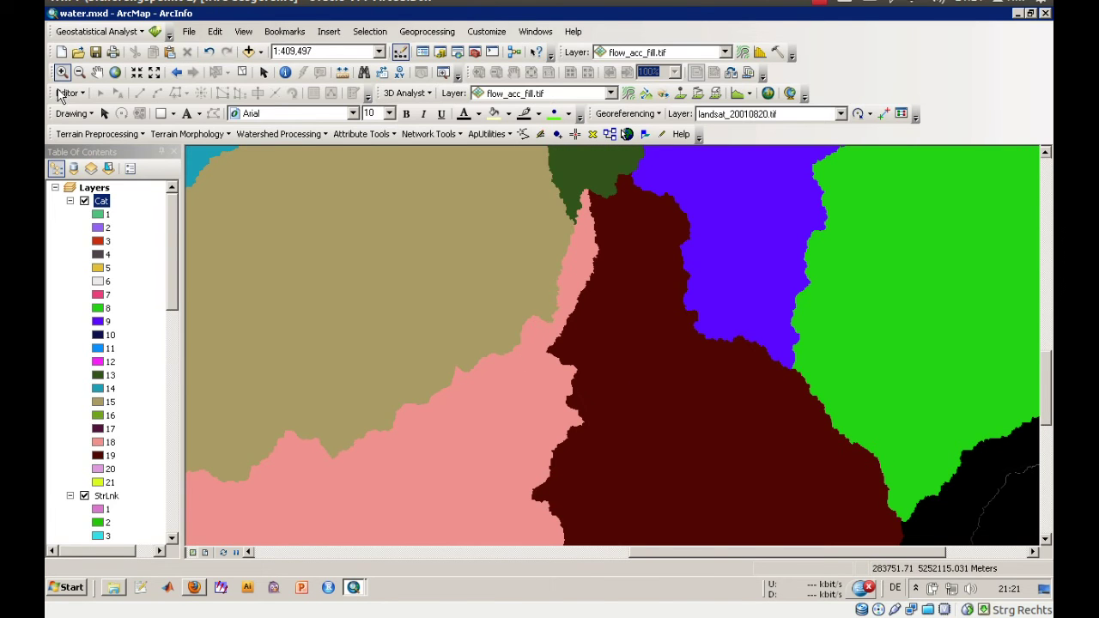
pyautogui.click(84, 201)
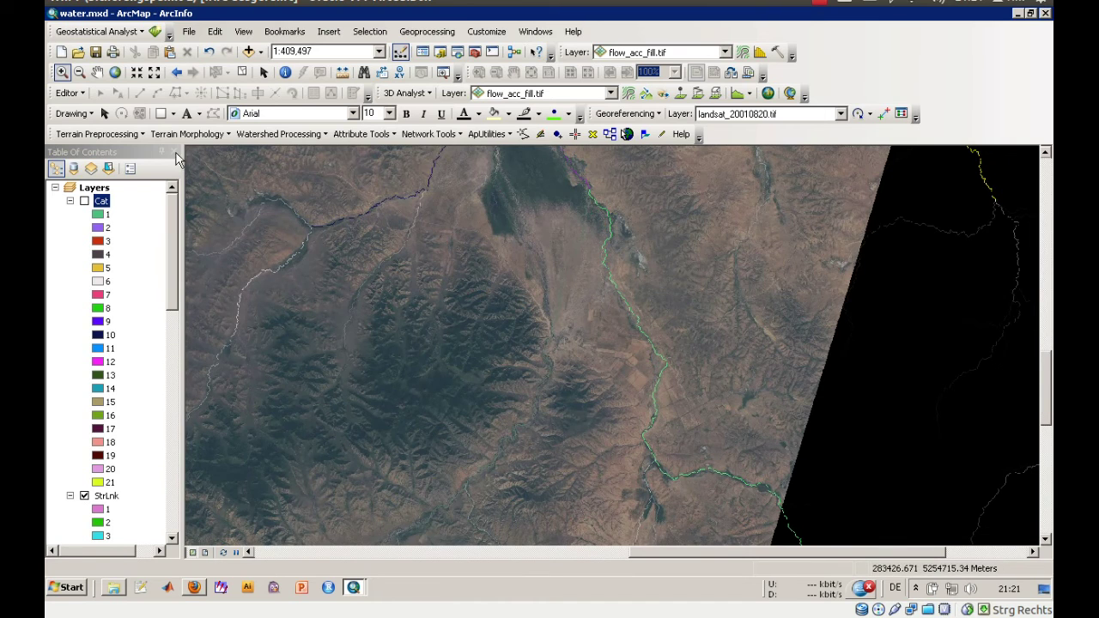
pyautogui.click(85, 201)
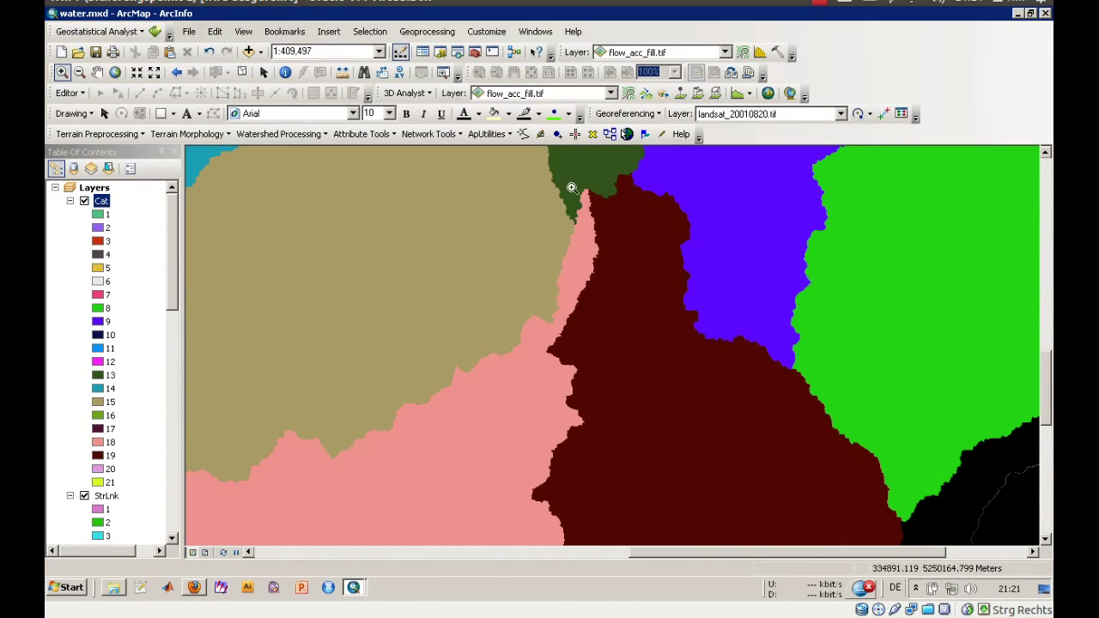
# Set the Cat layer's display transparency to 50% so the Landsat image shows through.
pyautogui.rightClick(103, 201)
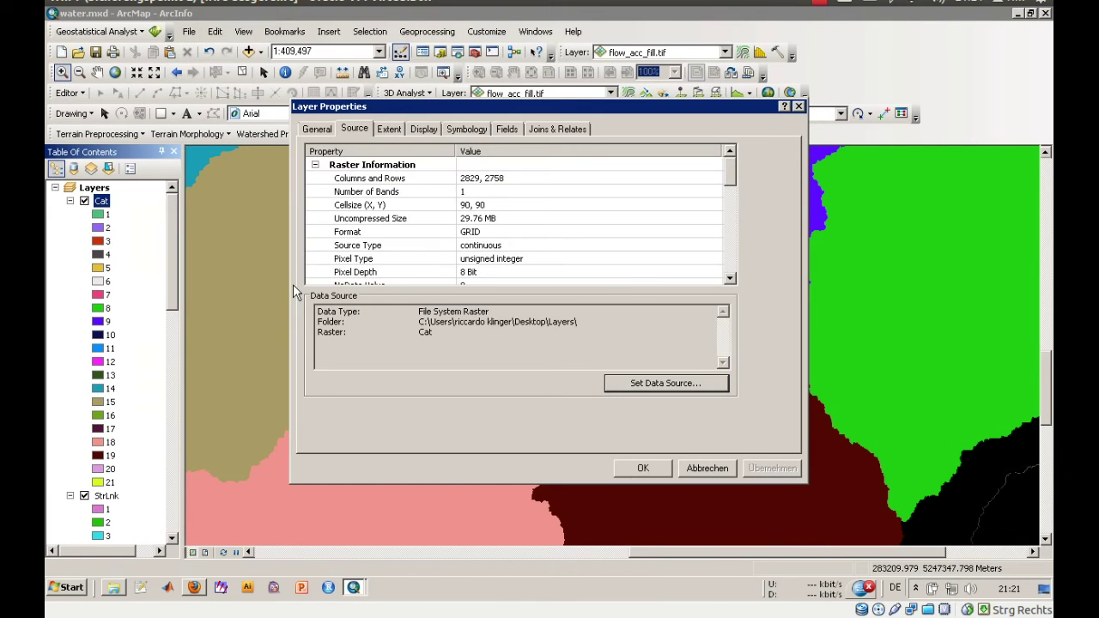
pyautogui.click(420, 128)
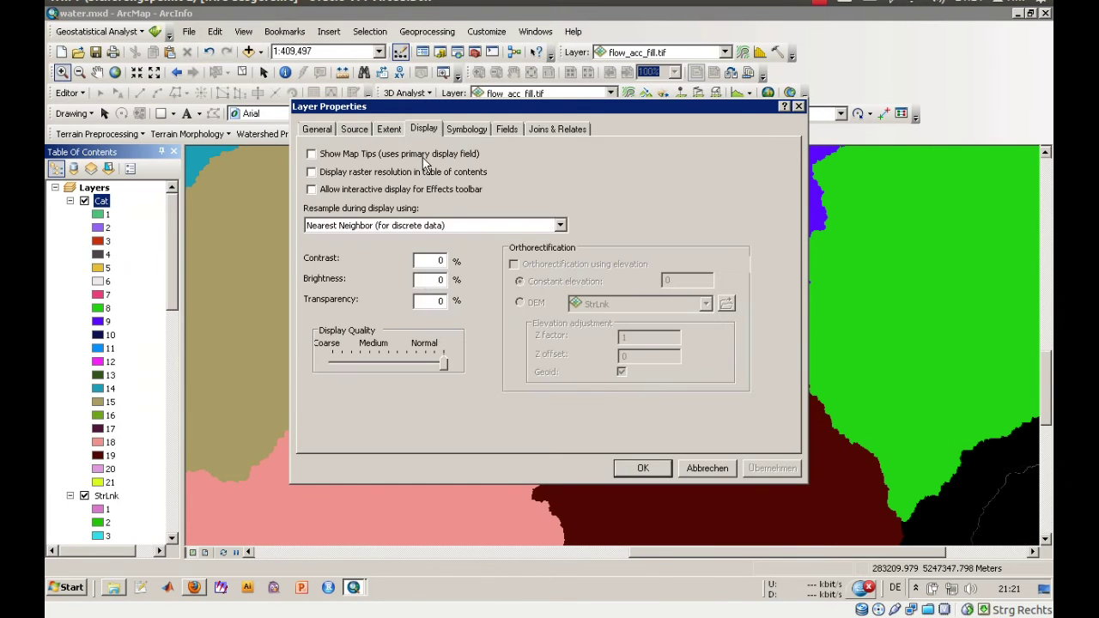
pyautogui.write('0')
pyautogui.press('Return')
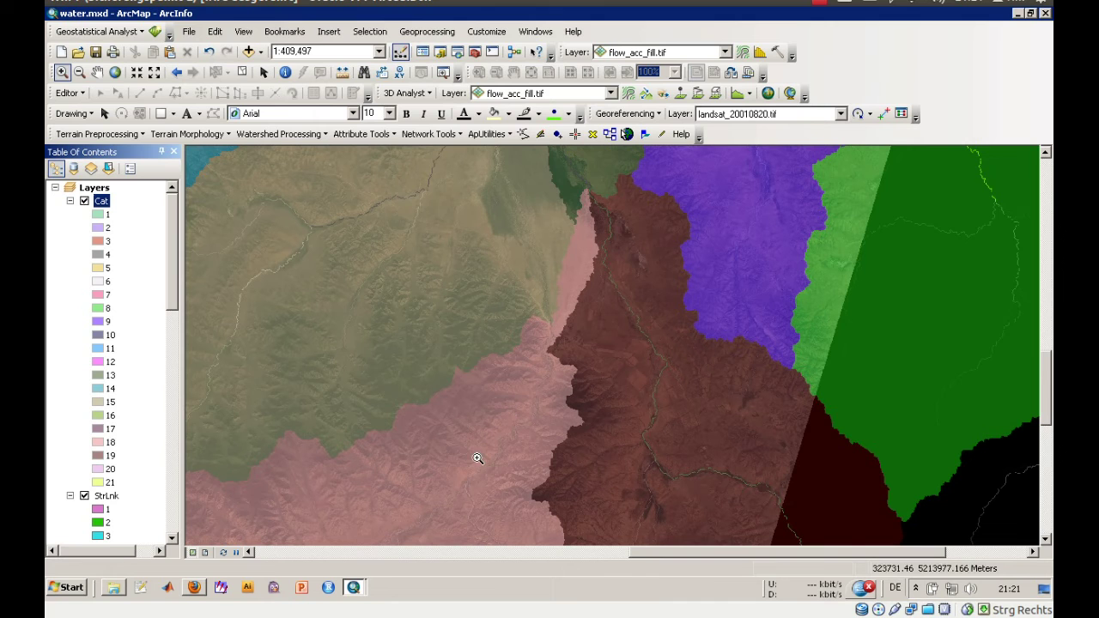
pyautogui.click(1045, 539)
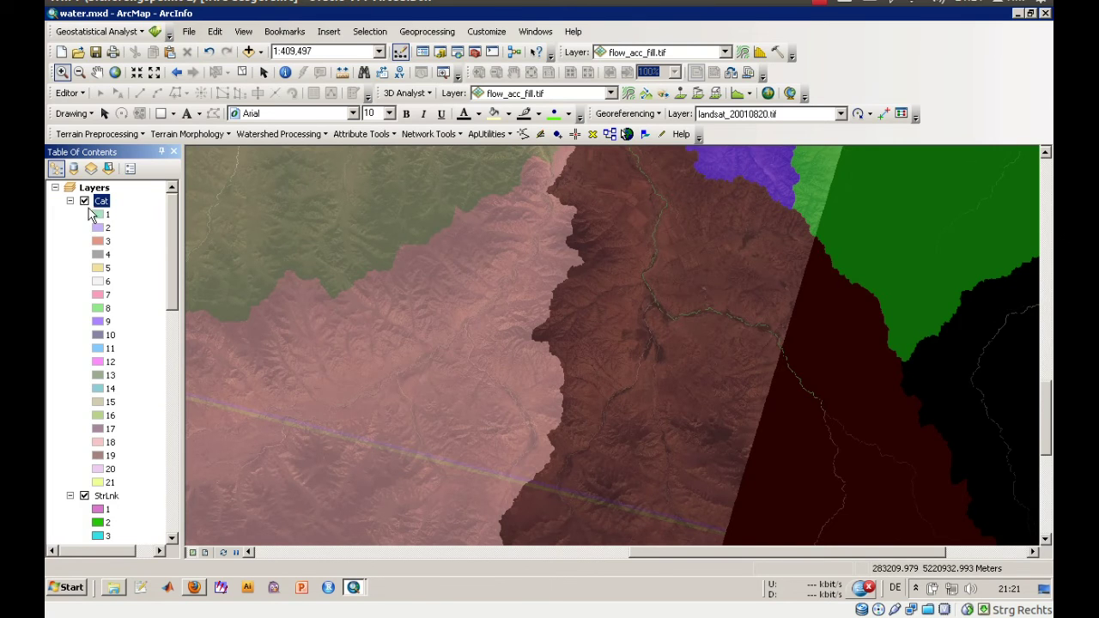
# Run Catchment Polygon Processing on the Cat grid, outputting the Catchment polygon layer.
pyautogui.click(88, 135)
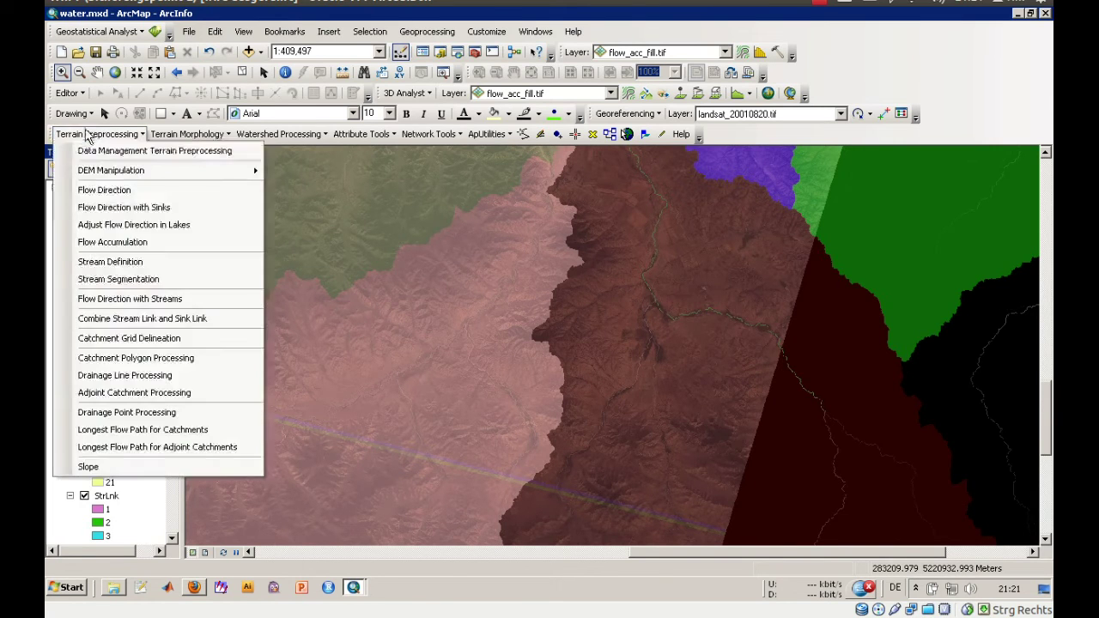
pyautogui.click(136, 358)
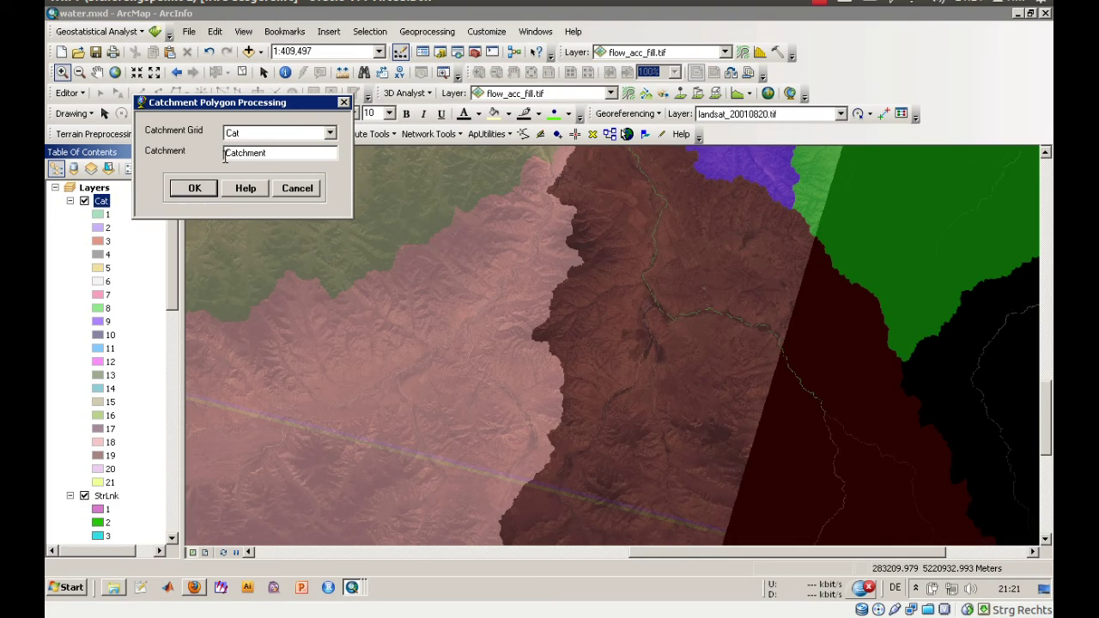
pyautogui.click(195, 193)
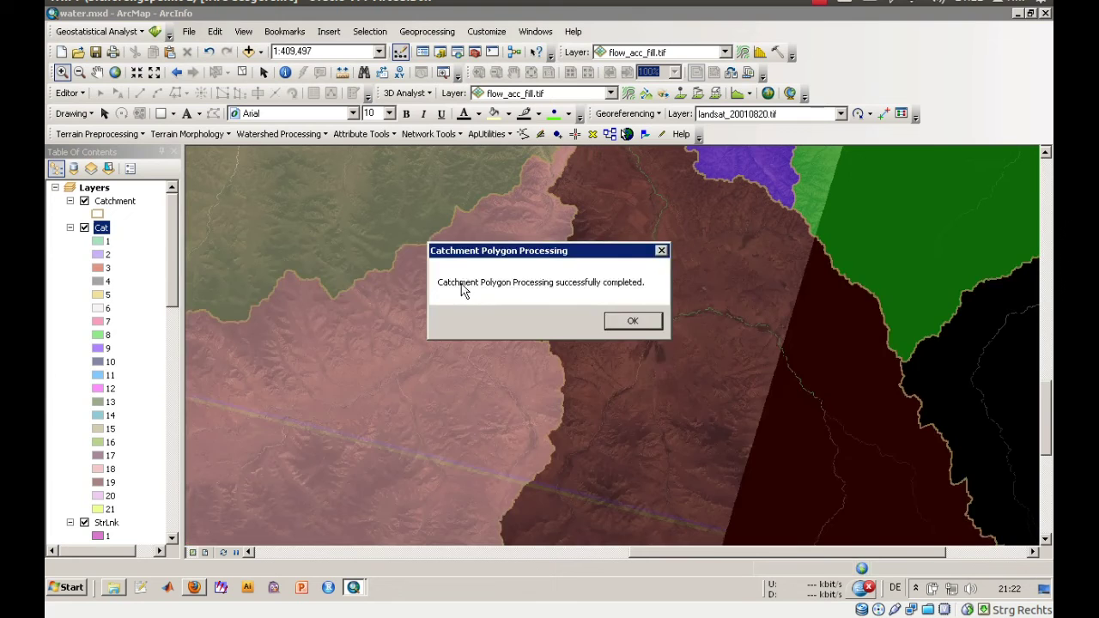
pyautogui.click(645, 321)
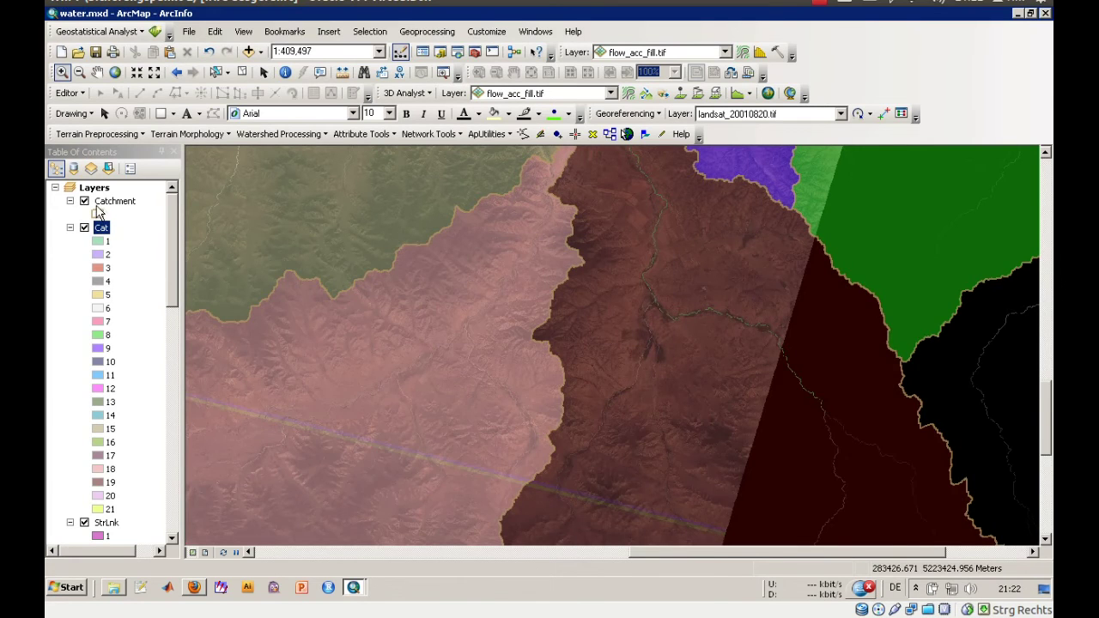
pyautogui.rightClick(100, 200)
pyautogui.click(136, 245)
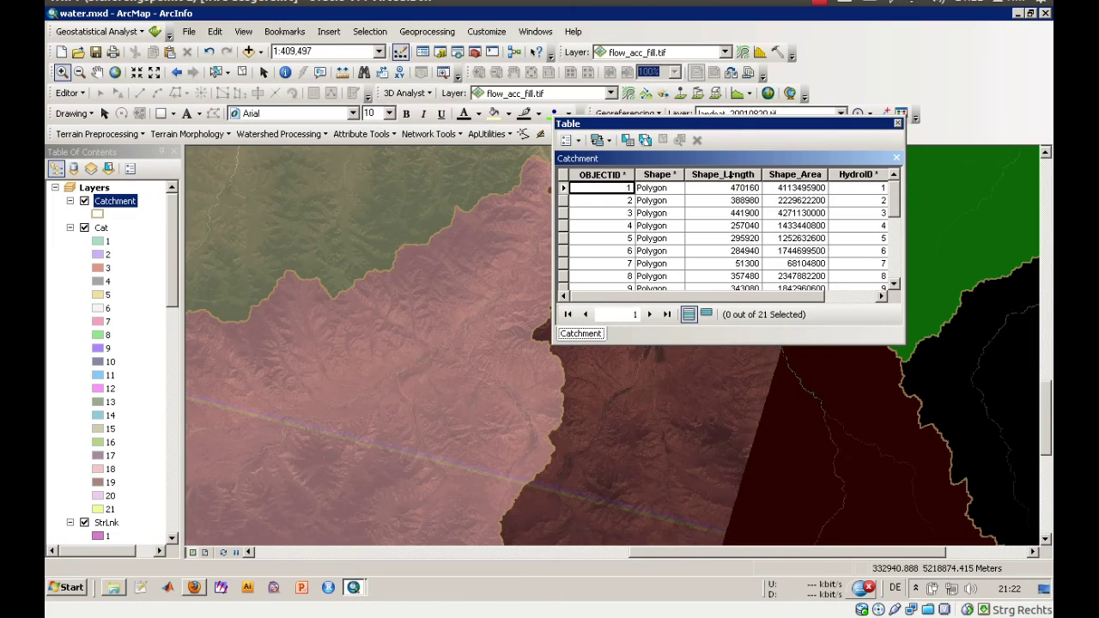
pyautogui.moveTo(767, 297); pyautogui.dragTo(822, 296)
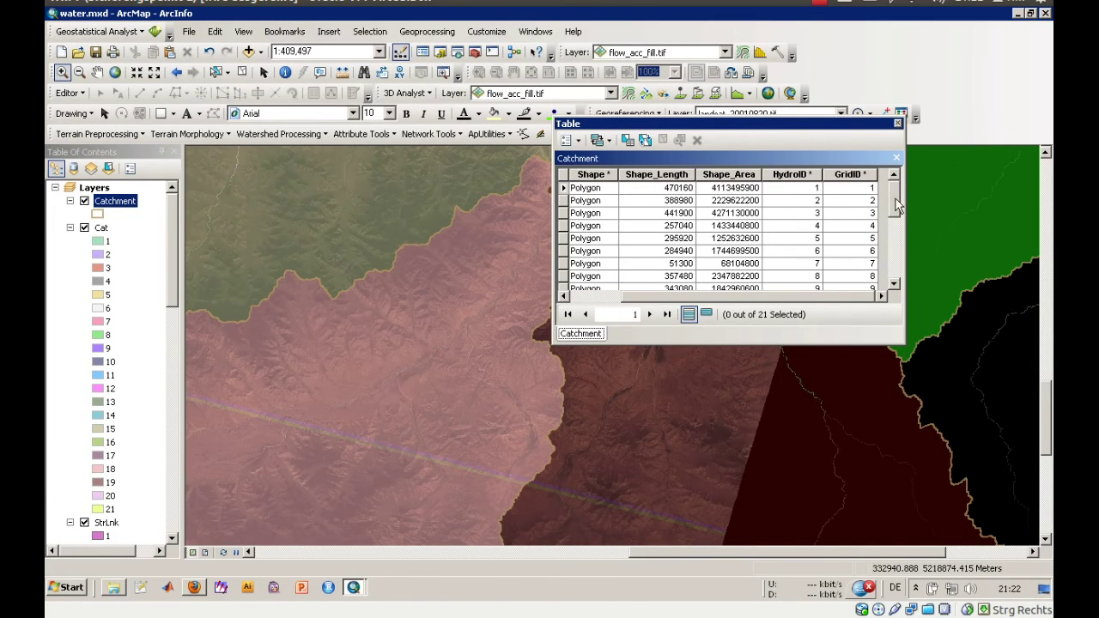
pyautogui.moveTo(896, 199); pyautogui.dragTo(896, 270)
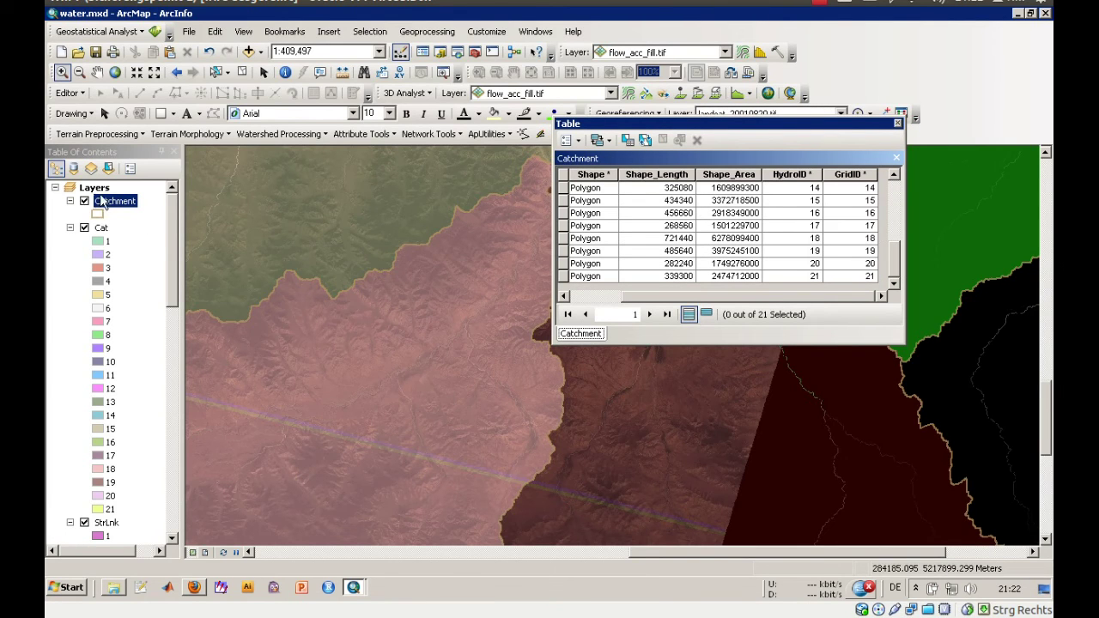
pyautogui.click(897, 124)
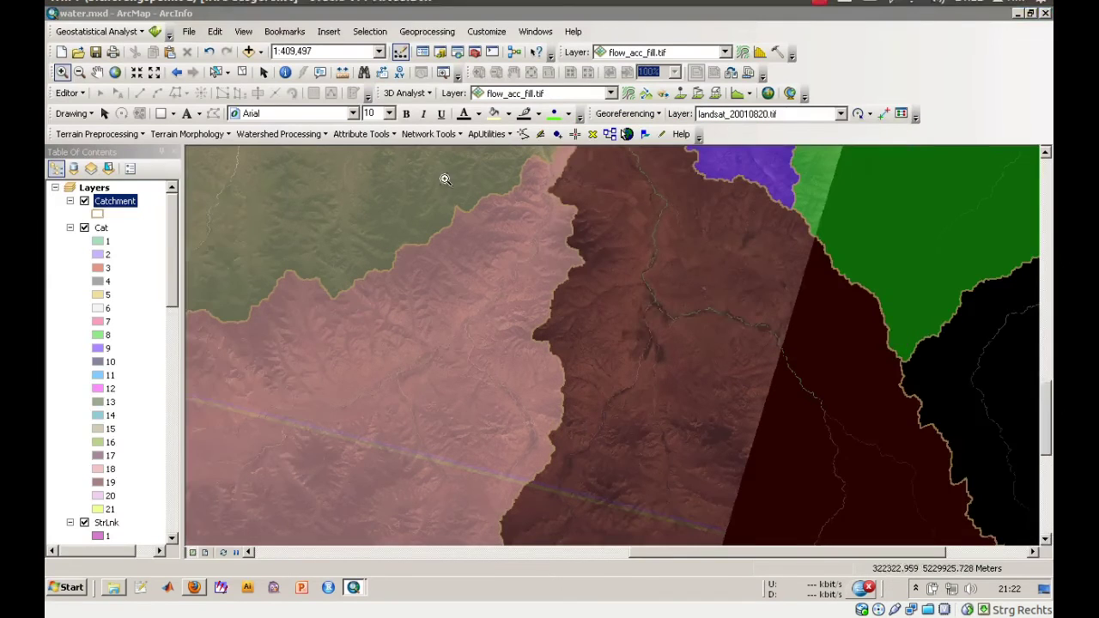
# Zoom to the full extent of the Catchment polygon layer.
pyautogui.rightClick(110, 205)
pyautogui.click(169, 288)
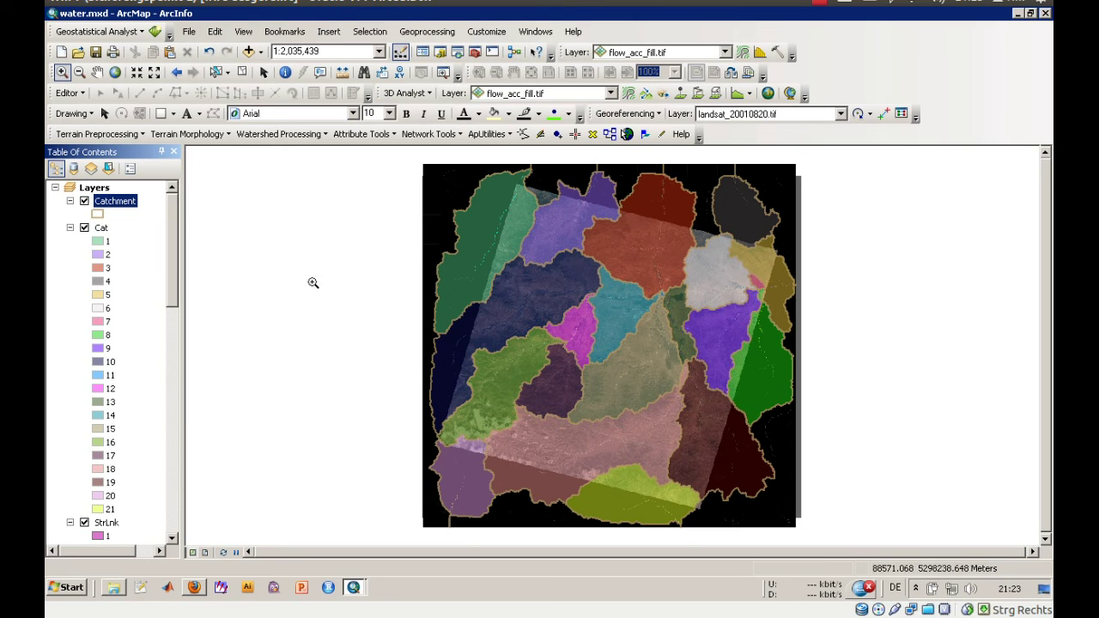
# Run Drainage Line Processing on StrLnk and the flow direction grid, outputting DrainageLine.
pyautogui.click(96, 137)
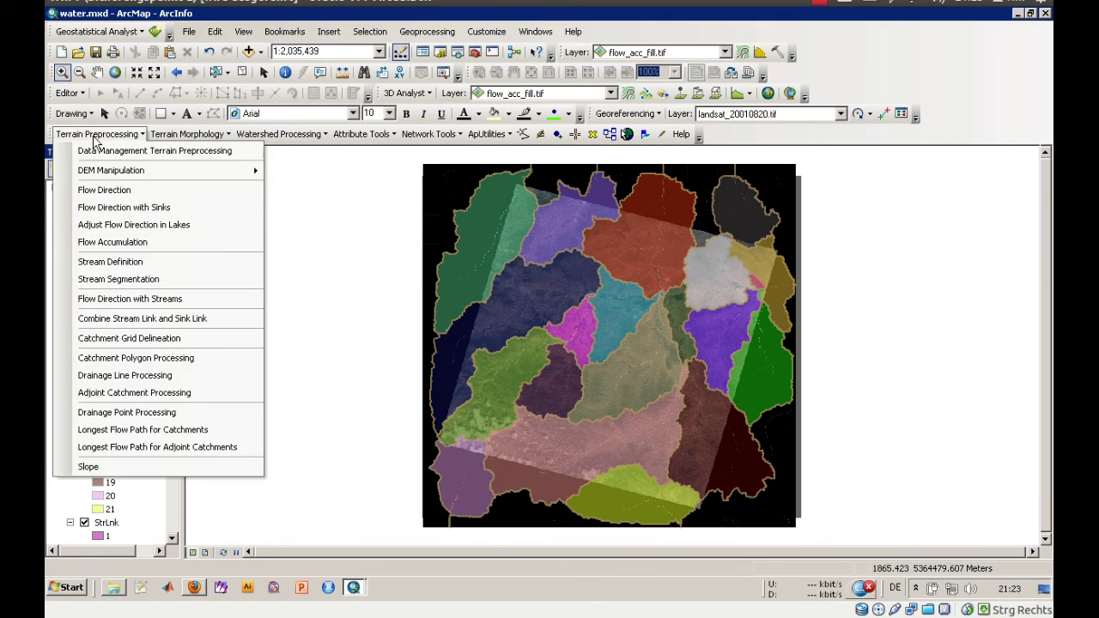
pyautogui.click(133, 378)
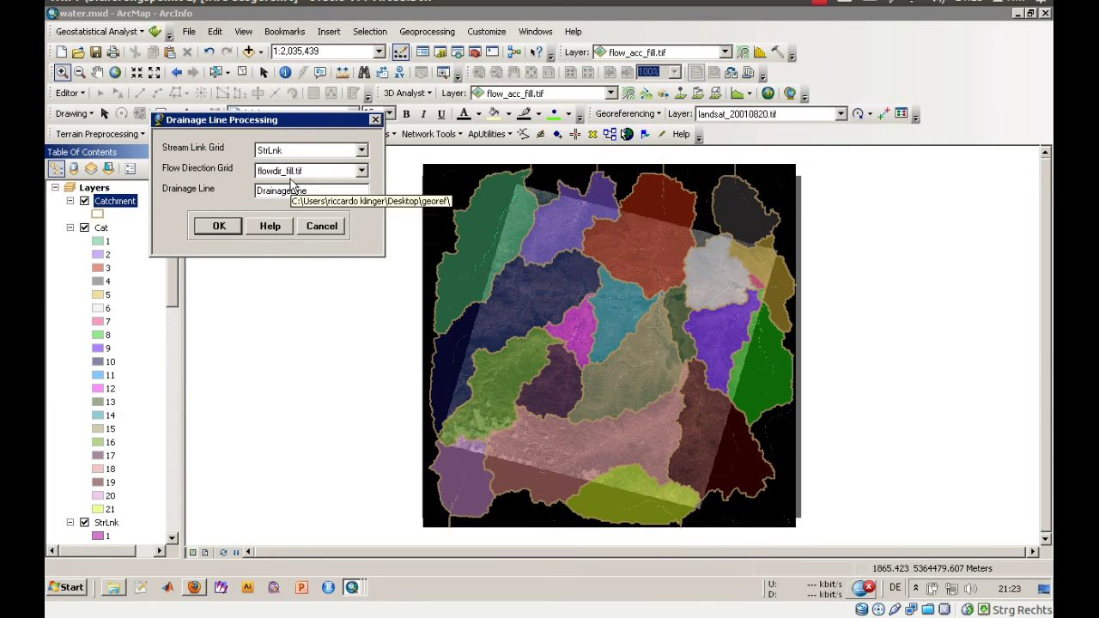
pyautogui.click(215, 226)
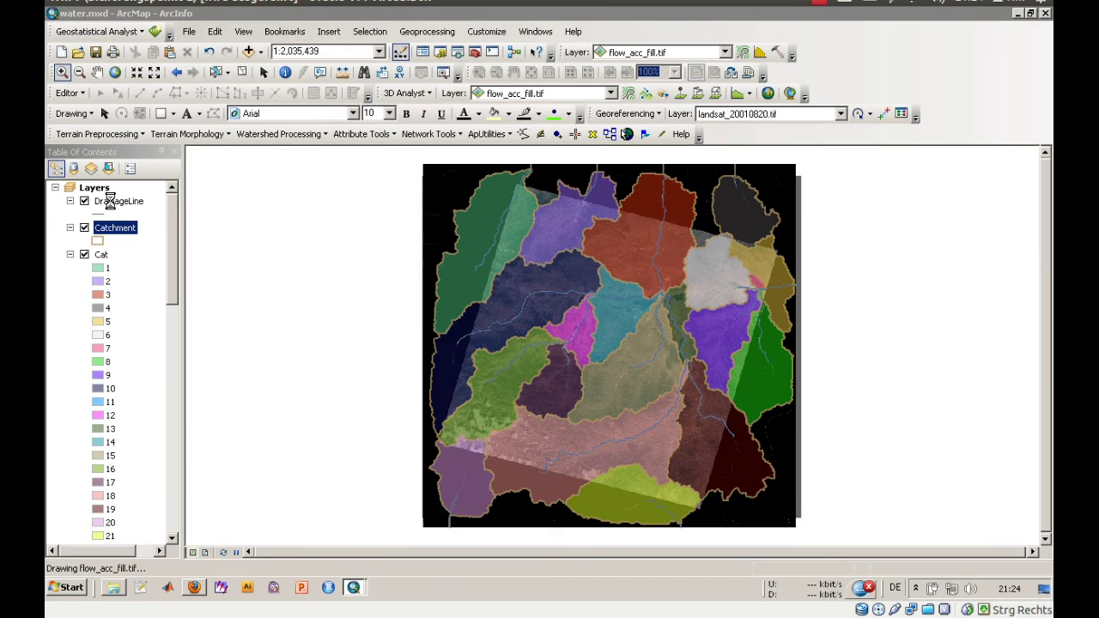
# Dismiss the completion message, zoom in on central drainage lines, and open the DrainageLine attribute table.
pyautogui.click(621, 321)
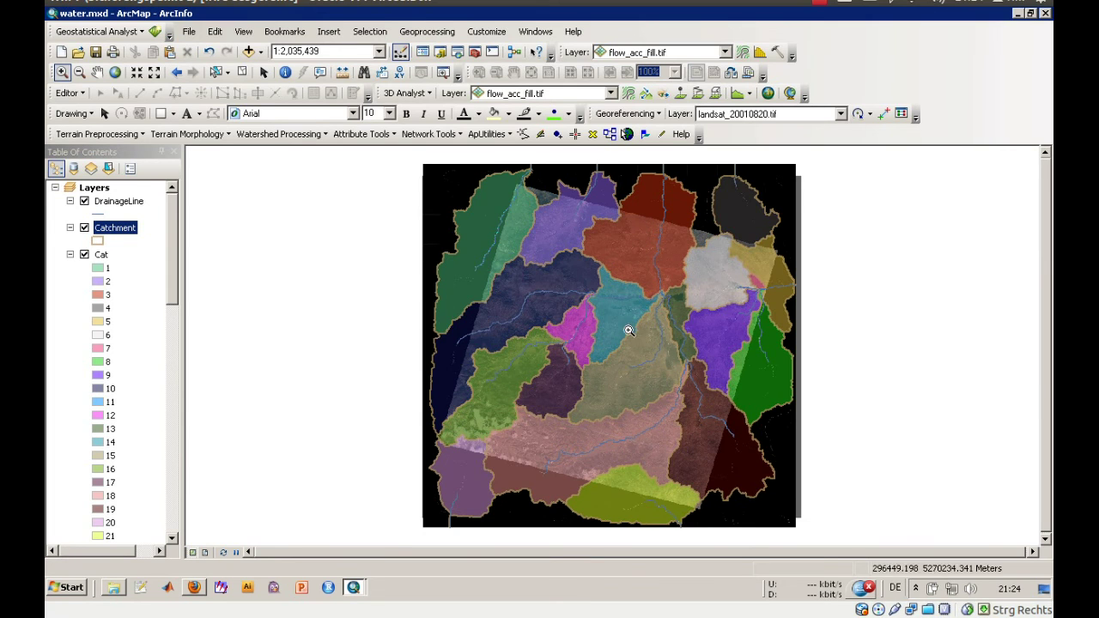
pyautogui.moveTo(514, 268); pyautogui.dragTo(594, 314)
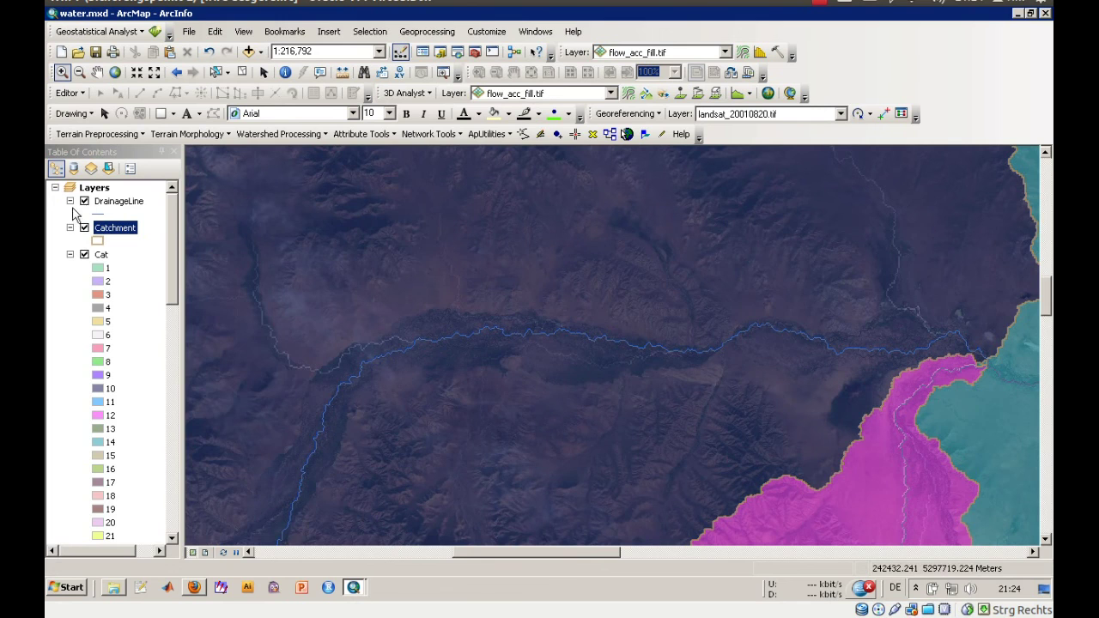
pyautogui.click(110, 201)
pyautogui.rightClick(101, 202)
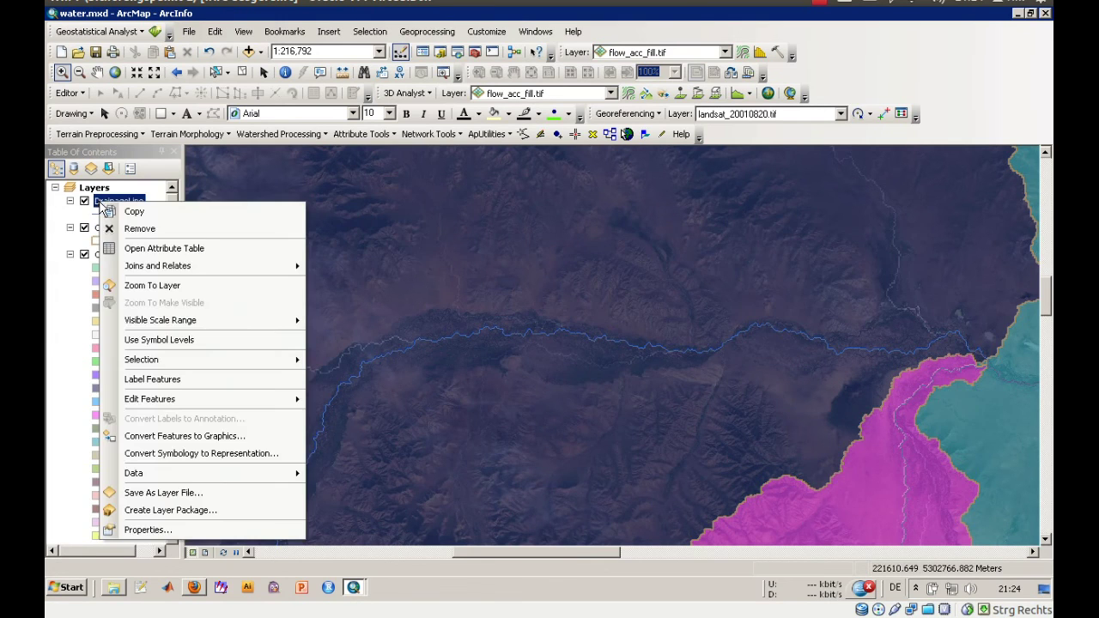
pyautogui.click(144, 248)
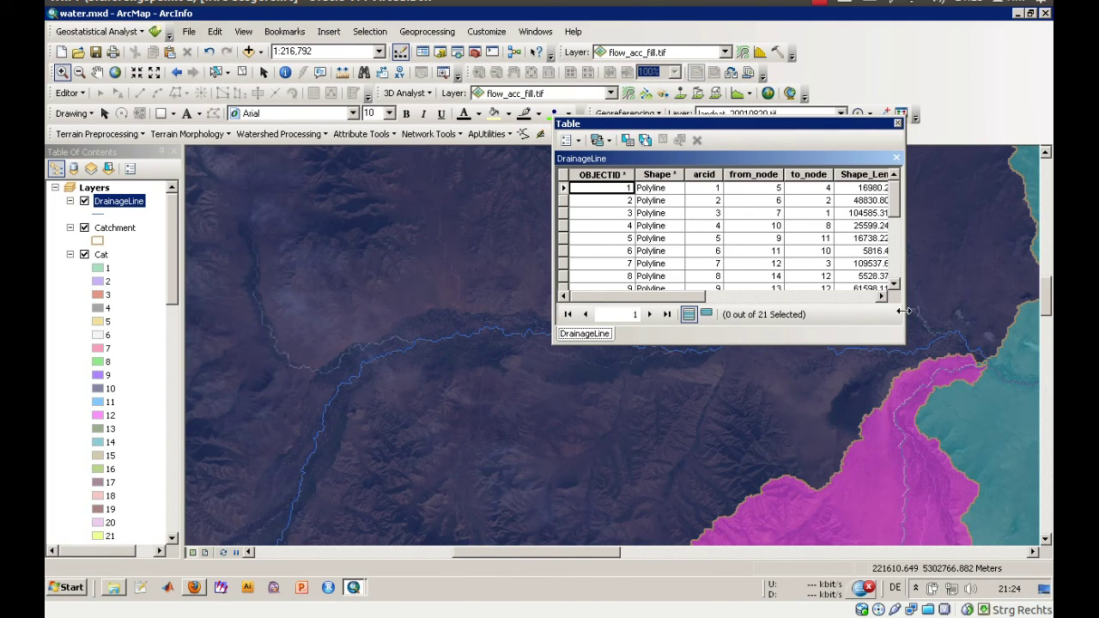
# Widen the DrainageLine table to view HydroID, GridID and NextDownID values, then close it.
pyautogui.moveTo(903, 316); pyautogui.dragTo(1013, 314)
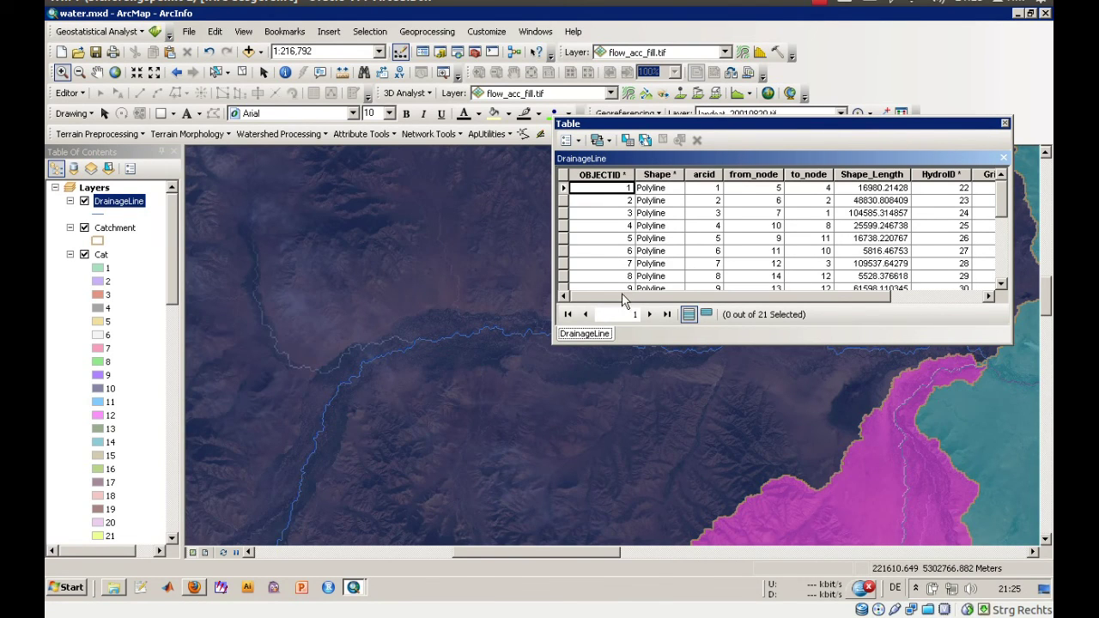
pyautogui.moveTo(553, 280); pyautogui.dragTo(458, 278)
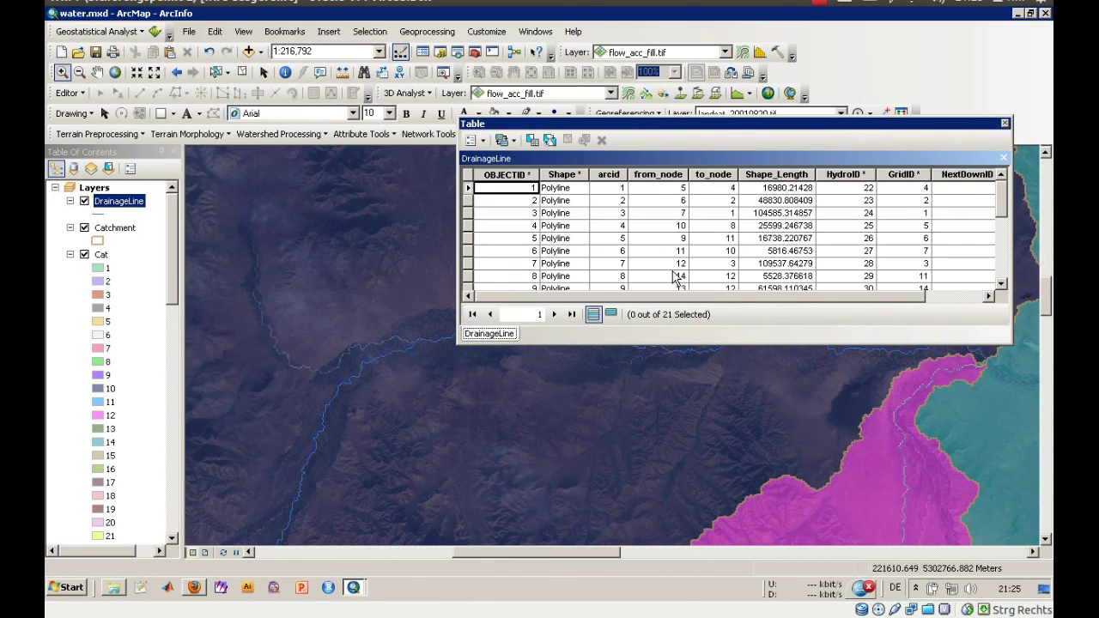
pyautogui.click(779, 188)
pyautogui.click(854, 190)
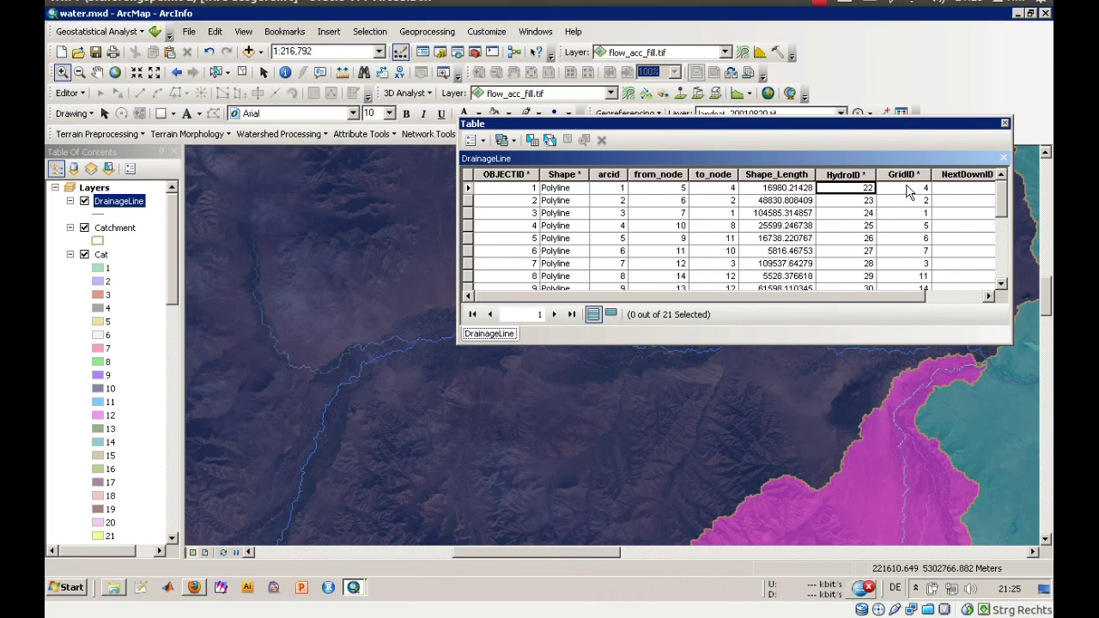
pyautogui.click(950, 296)
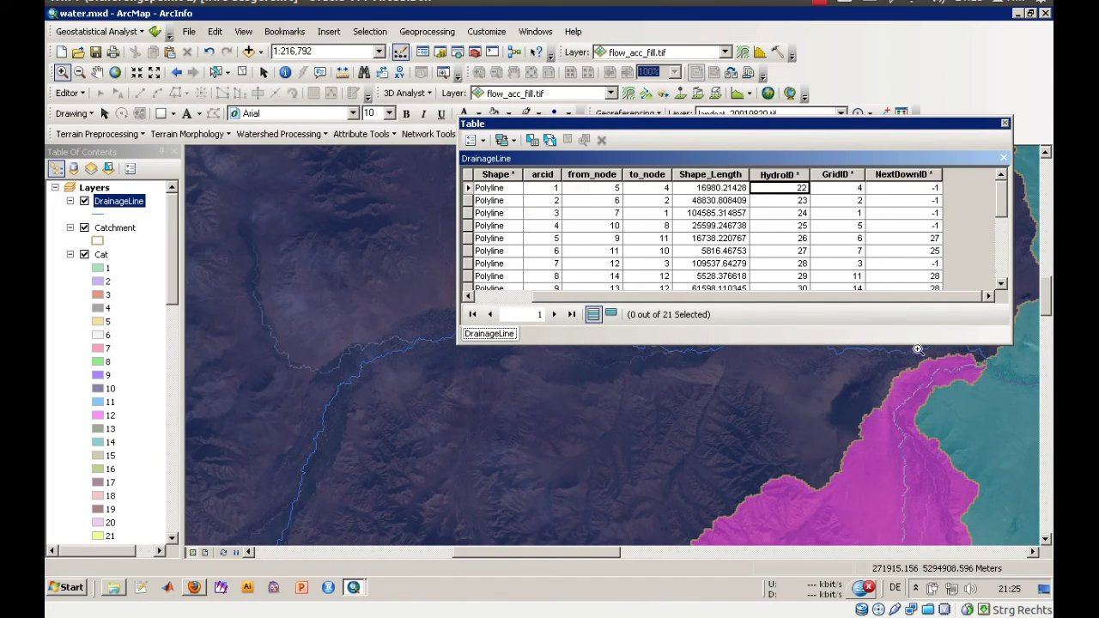
pyautogui.click(1004, 126)
# Set up exporting all DrainageLine features using the data frame's coordinate system.
pyautogui.click(1004, 125)
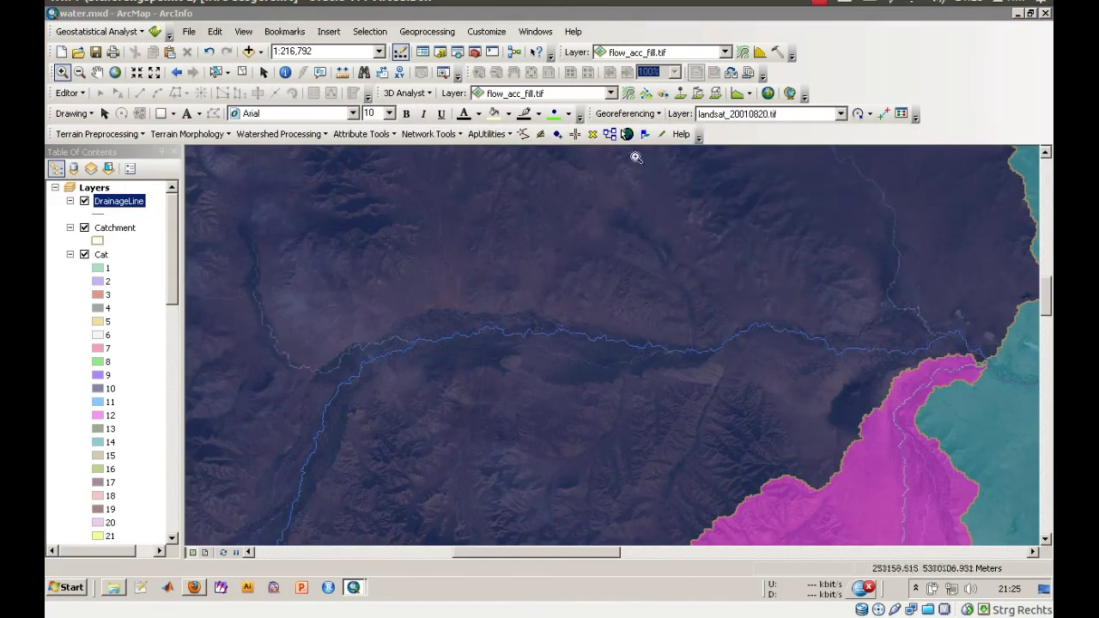
pyautogui.rightClick(133, 206)
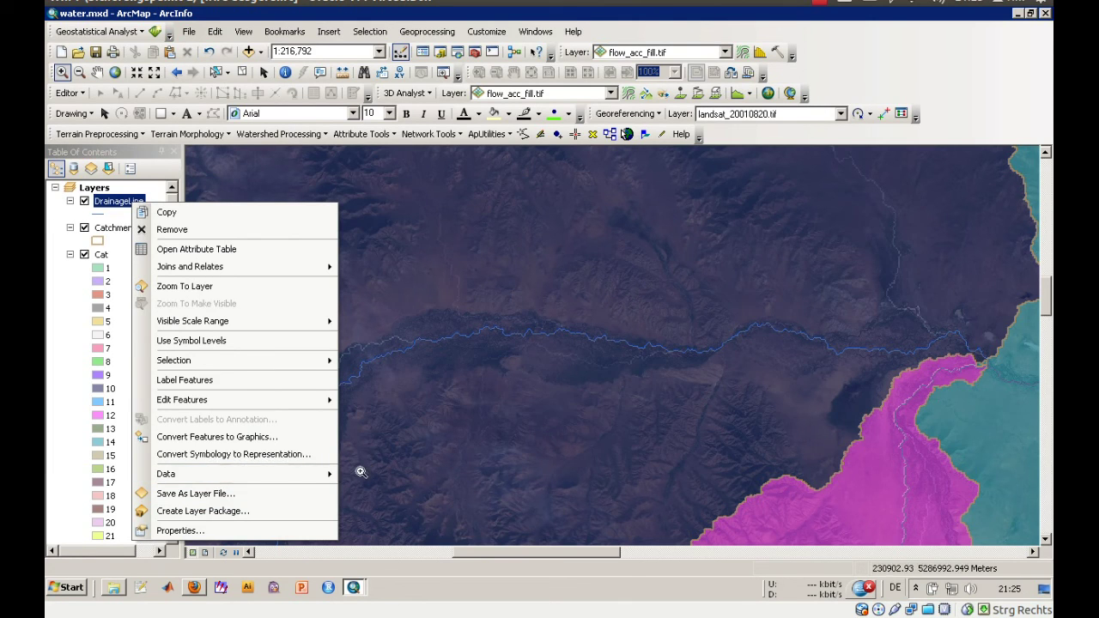
pyautogui.moveTo(311, 472)
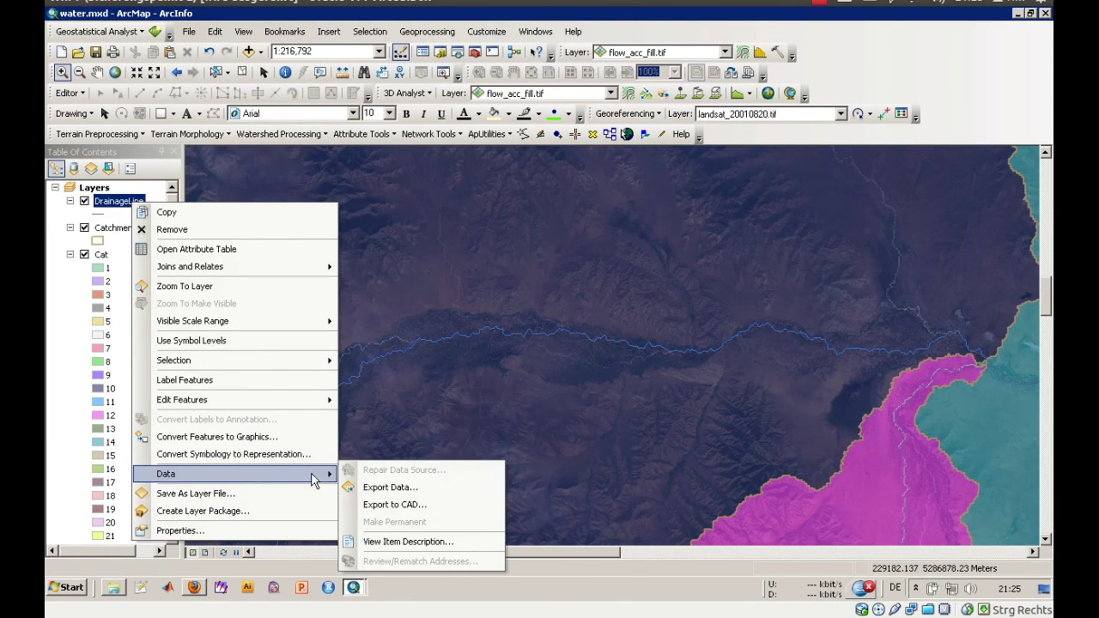
pyautogui.click(407, 497)
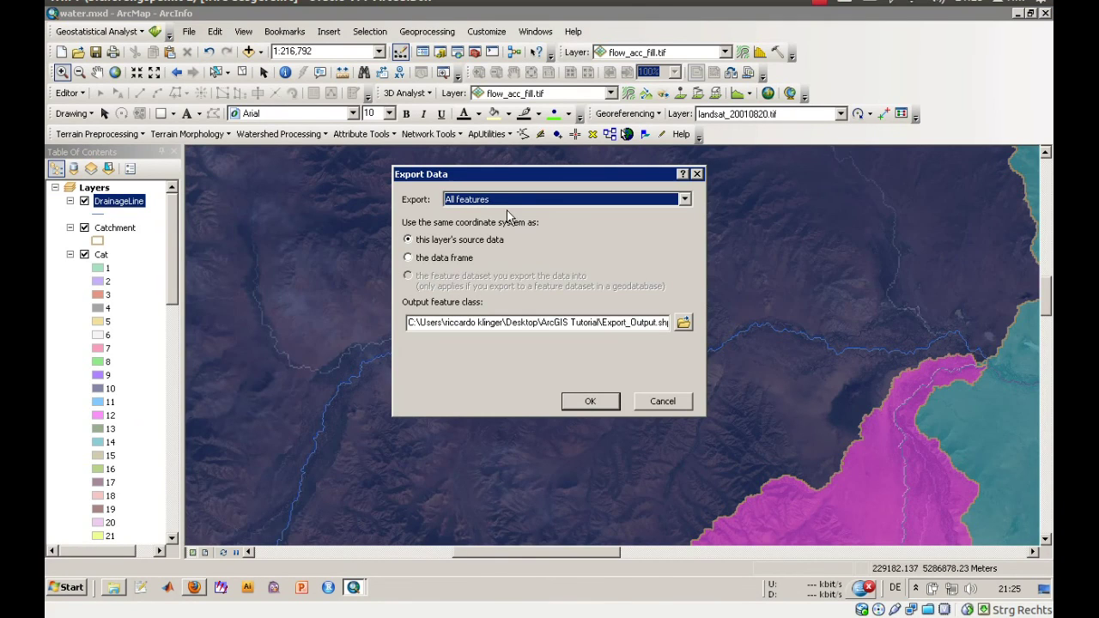
pyautogui.click(511, 203)
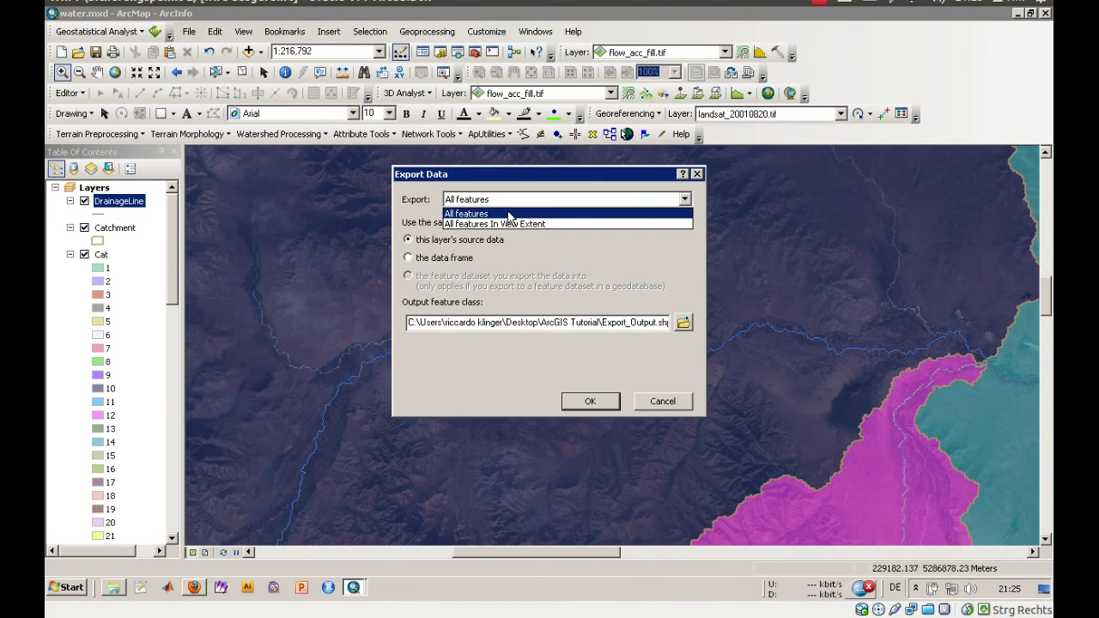
pyautogui.click(513, 212)
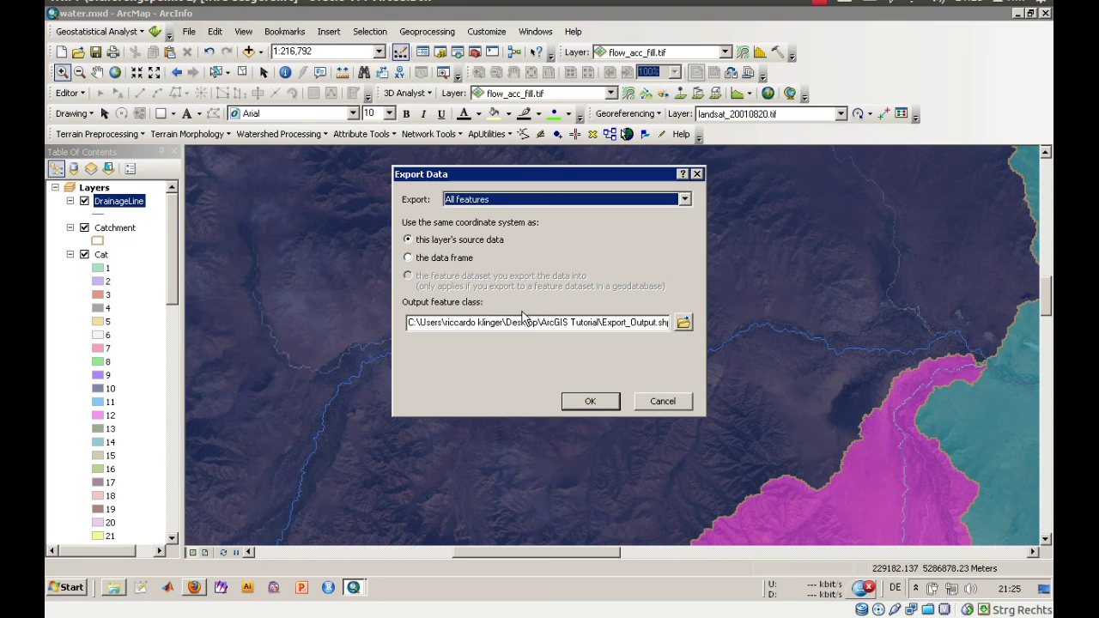
pyautogui.click(456, 261)
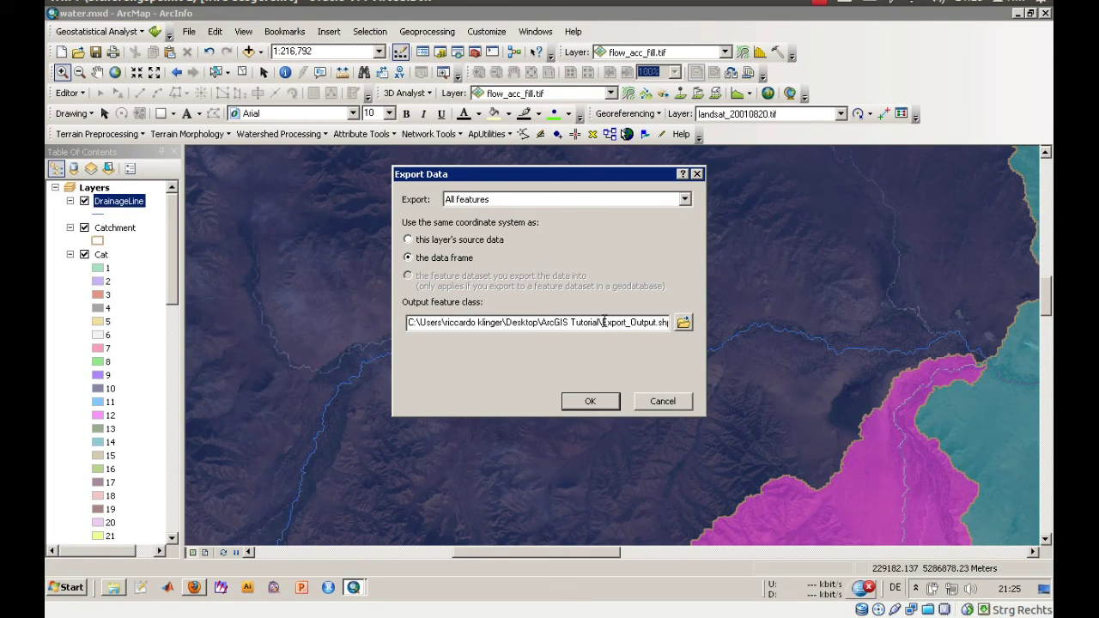
# Name the output shapefile 'draingage', run the export, and add it to the map.
pyautogui.moveTo(603, 322); pyautogui.dragTo(651, 324)
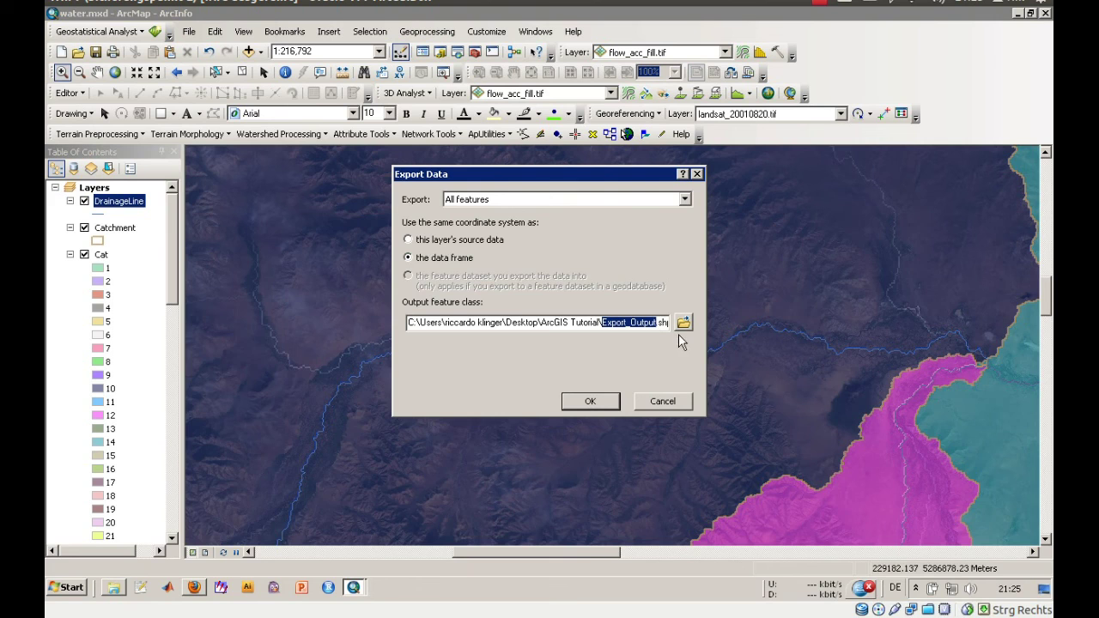
pyautogui.write('drainga')
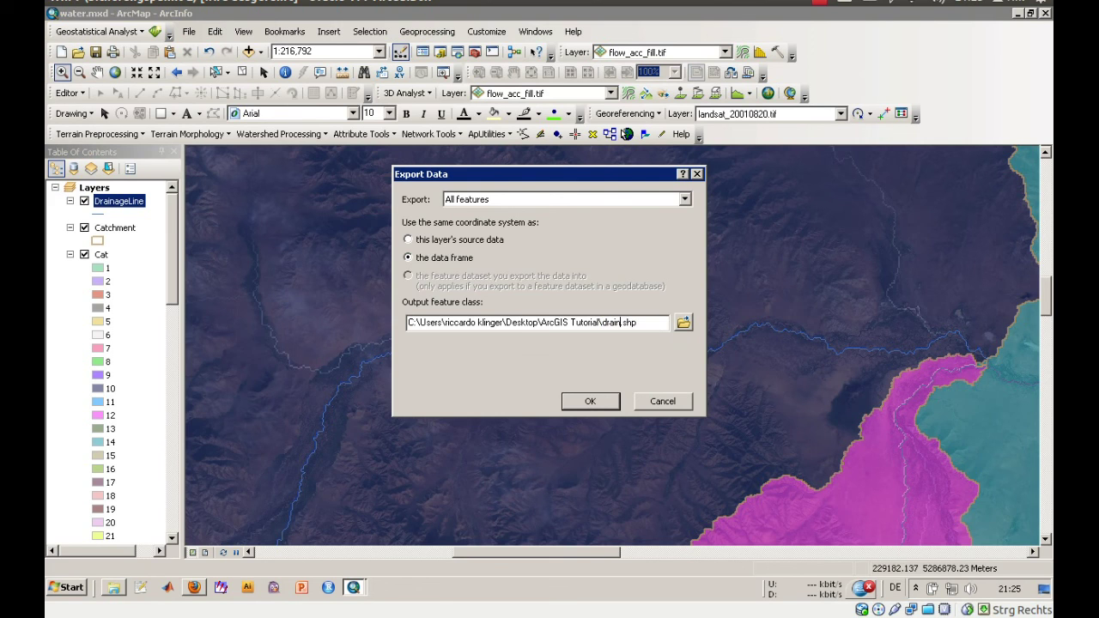
pyautogui.write('gelines')
pyautogui.press('Return')
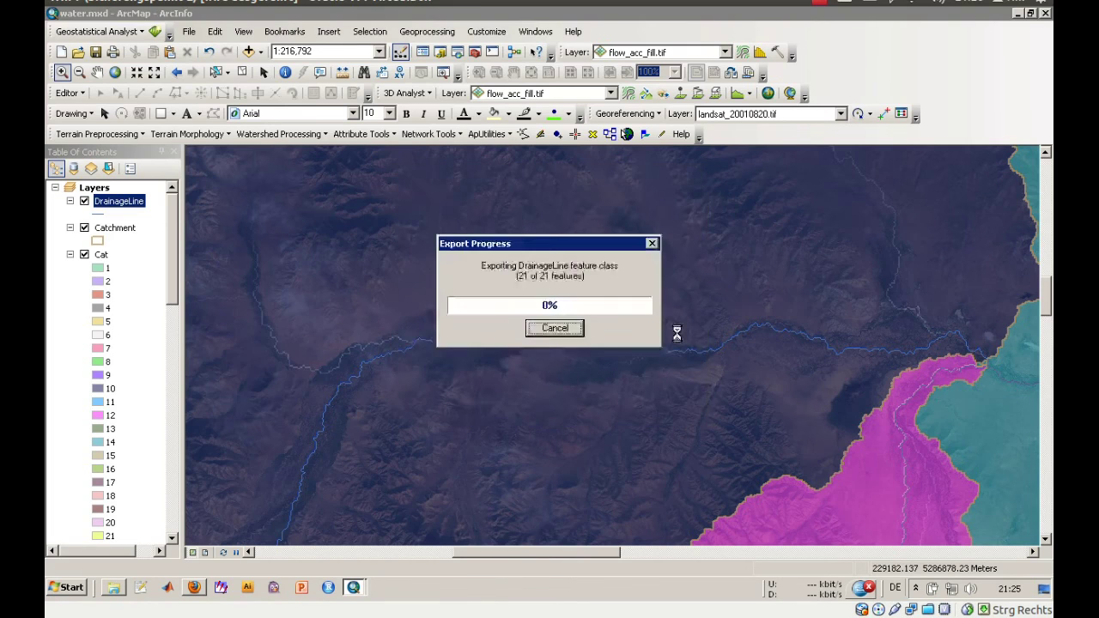
pyautogui.click(602, 344)
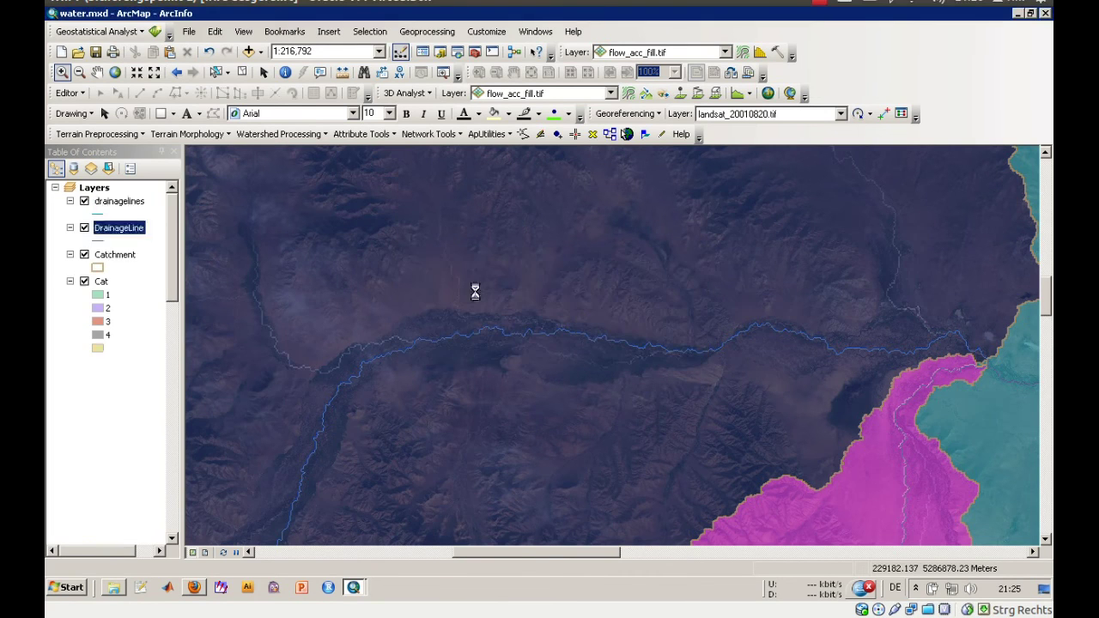
pyautogui.rightClick(113, 205)
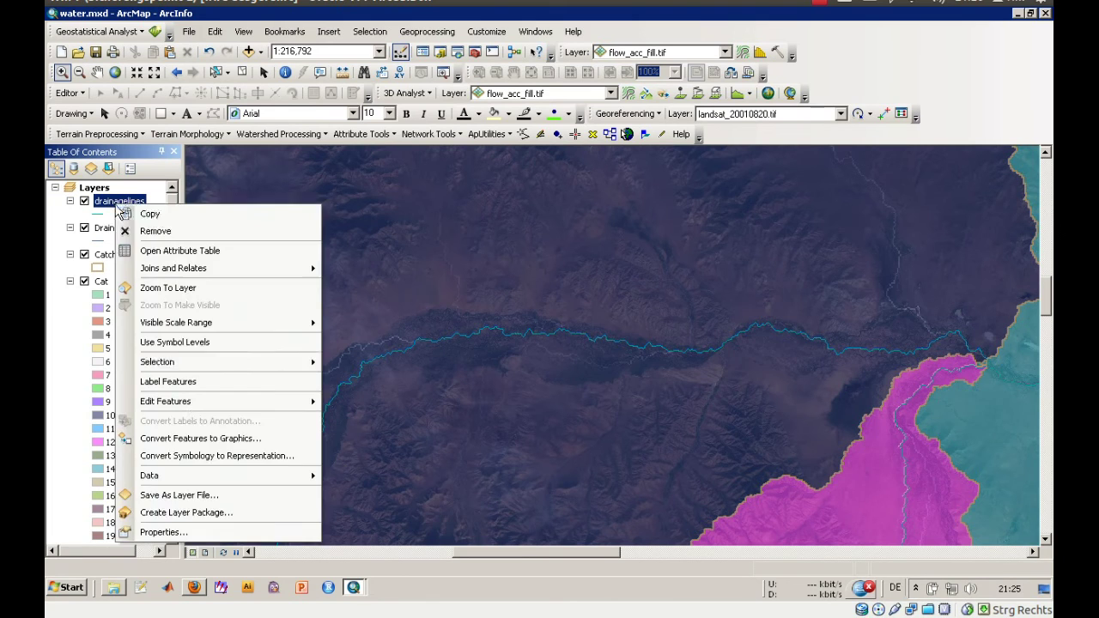
pyautogui.click(206, 527)
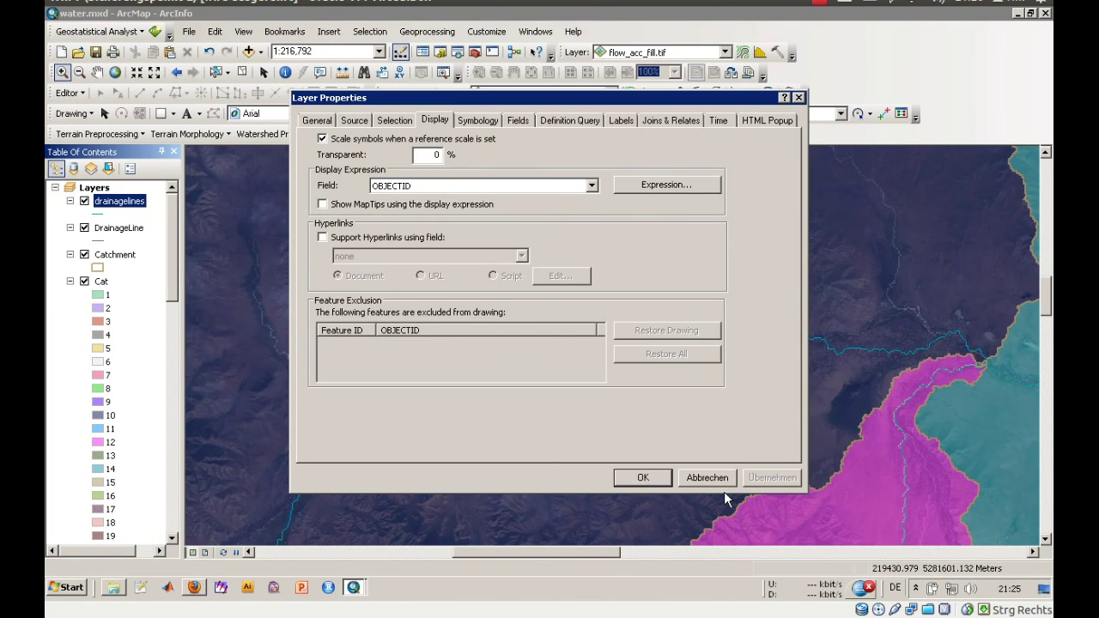
pyautogui.click(707, 478)
pyautogui.rightClick(118, 228)
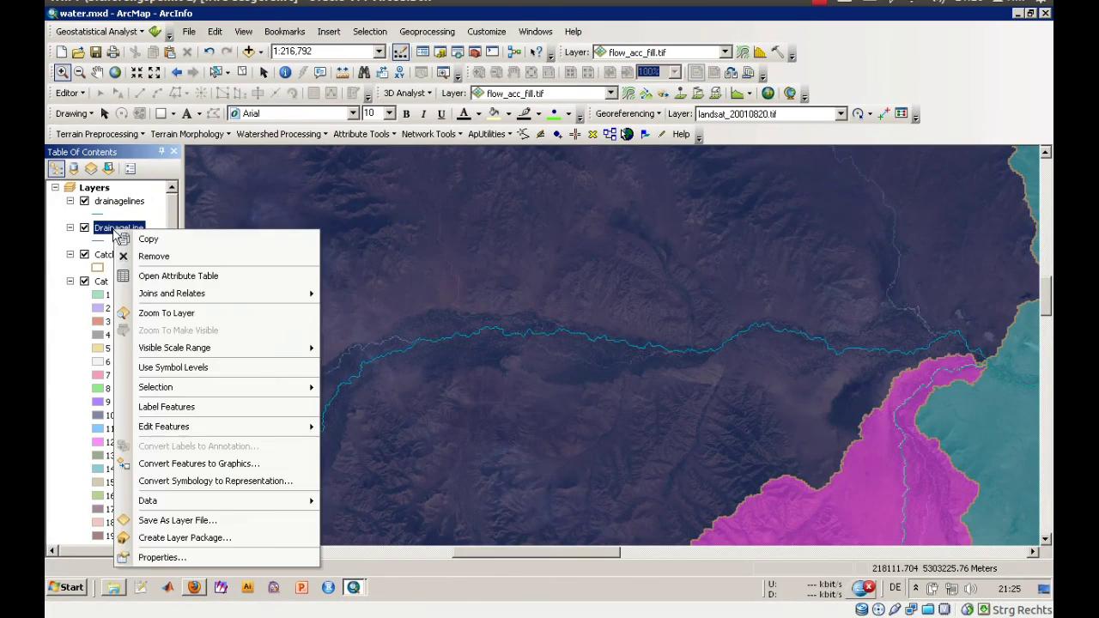
pyautogui.click(223, 557)
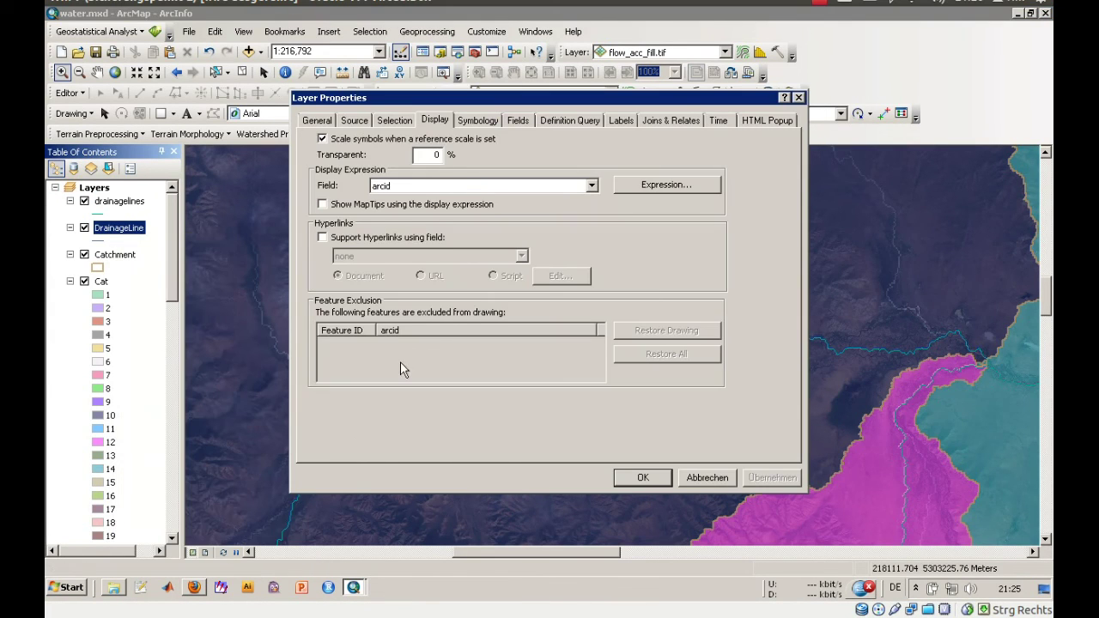
pyautogui.click(355, 120)
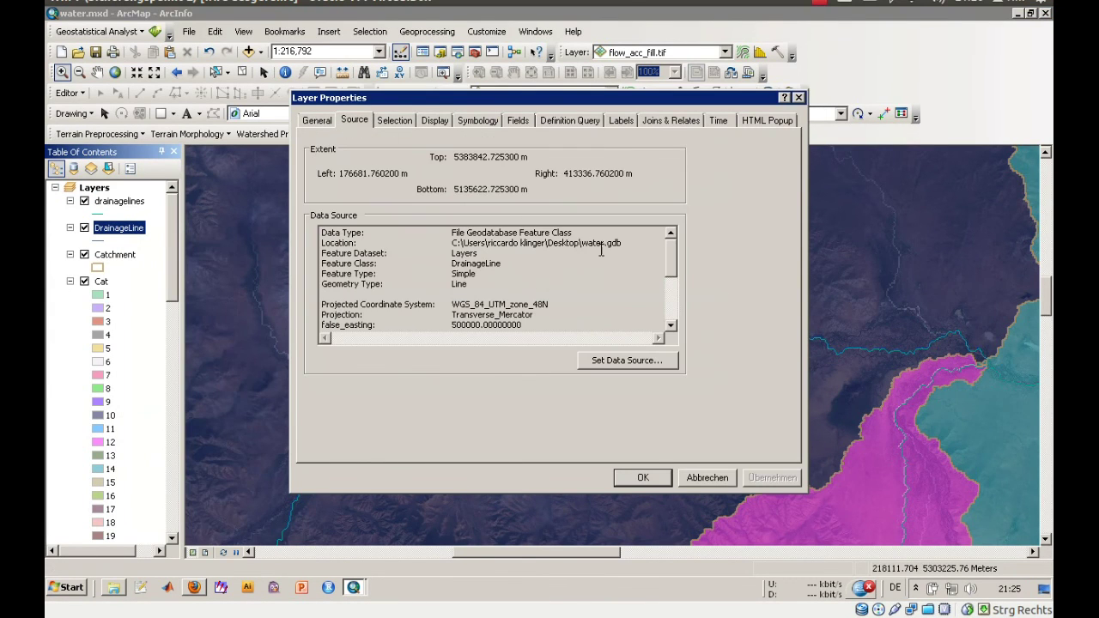
pyautogui.moveTo(605, 245); pyautogui.dragTo(626, 249)
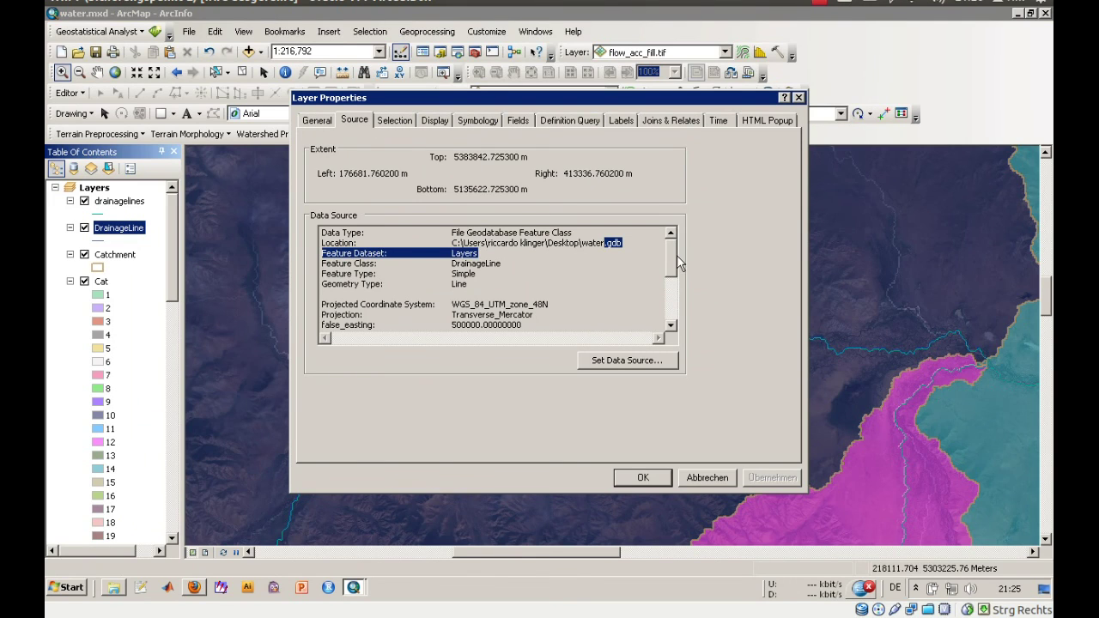
pyautogui.click(593, 258)
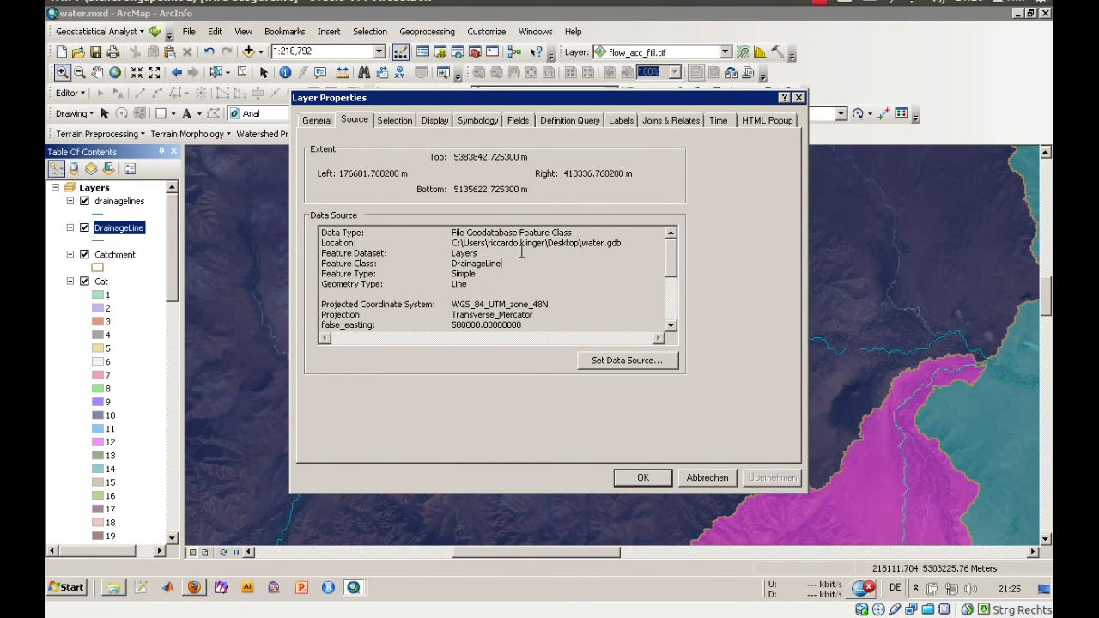
pyautogui.click(621, 269)
pyautogui.moveTo(672, 249); pyautogui.dragTo(648, 343)
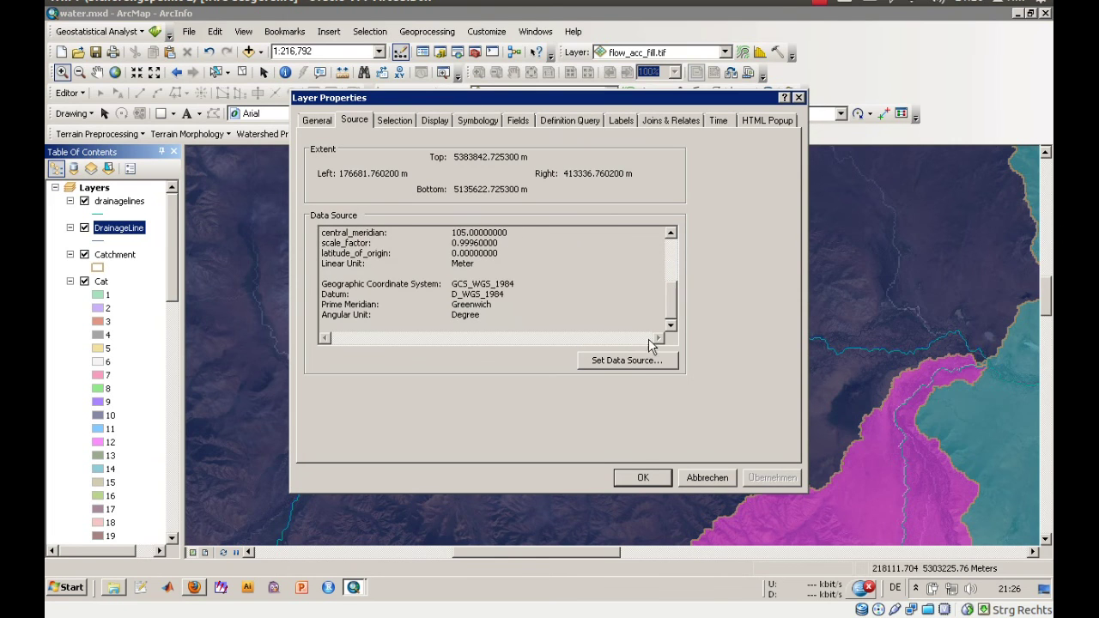
pyautogui.click(642, 477)
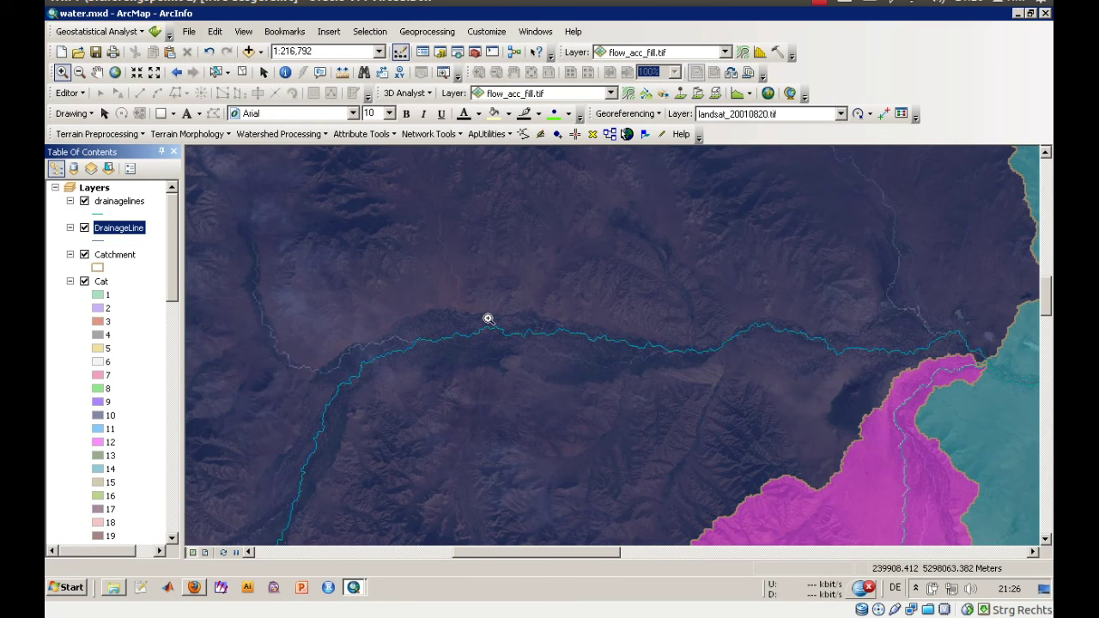
# Pan the map east, south and west to inspect the neighbouring catchments' drainage lines.
pyautogui.click(905, 552)
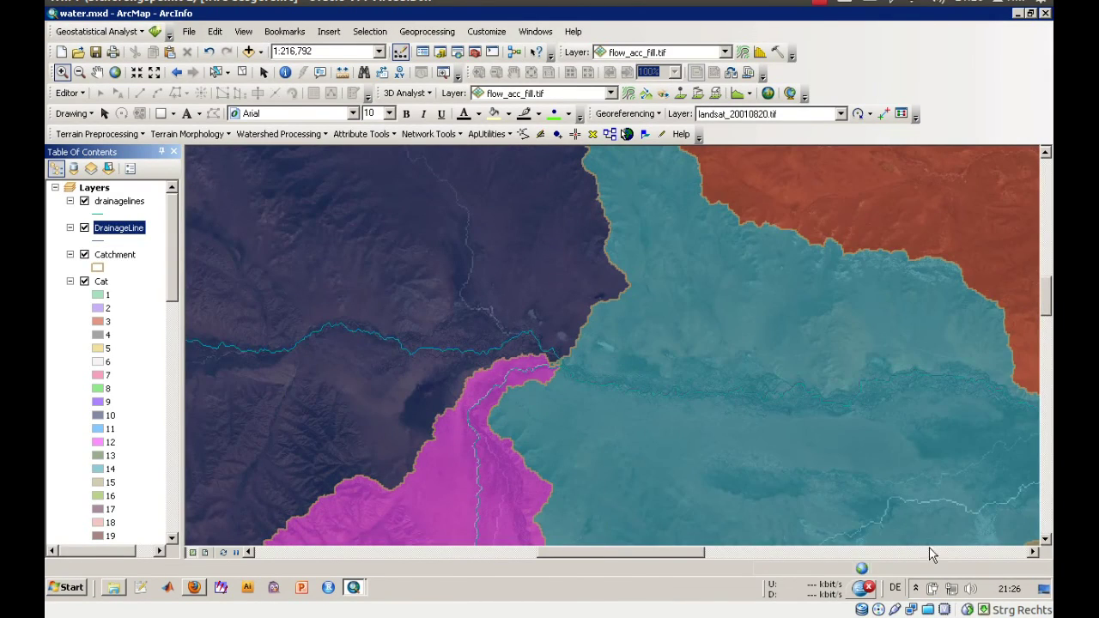
pyautogui.click(1047, 534)
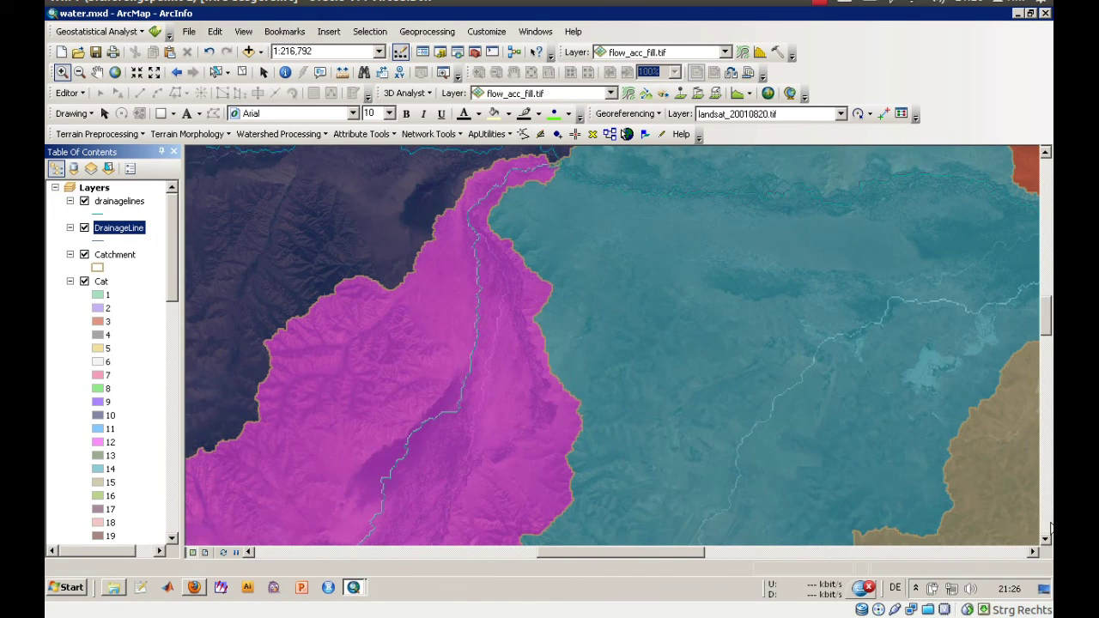
pyautogui.click(1049, 527)
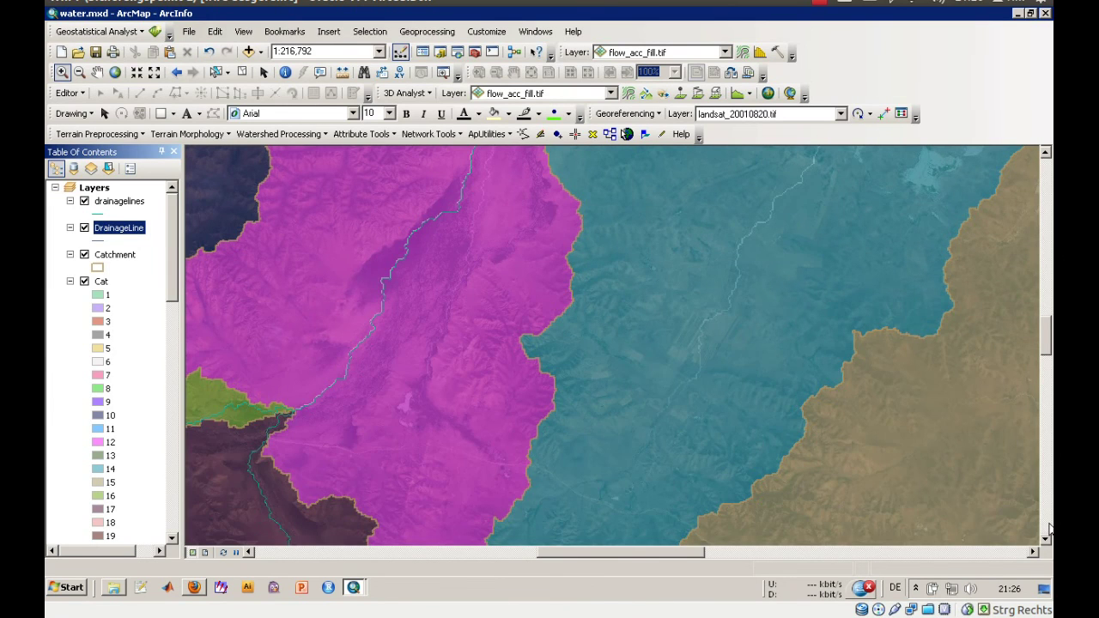
pyautogui.click(1048, 530)
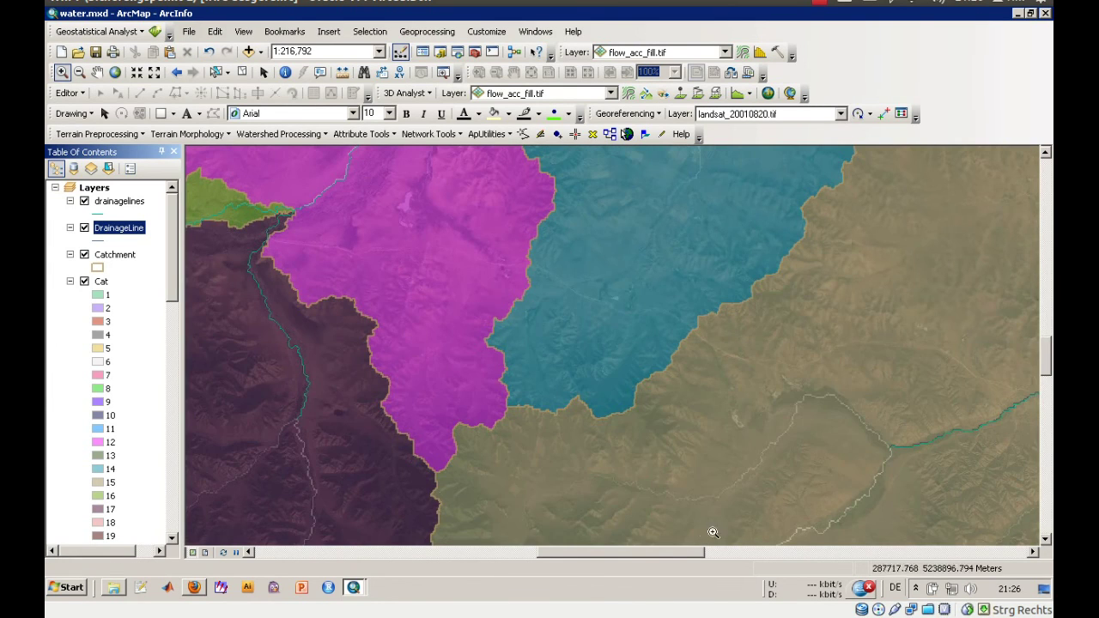
pyautogui.moveTo(660, 547); pyautogui.dragTo(620, 546)
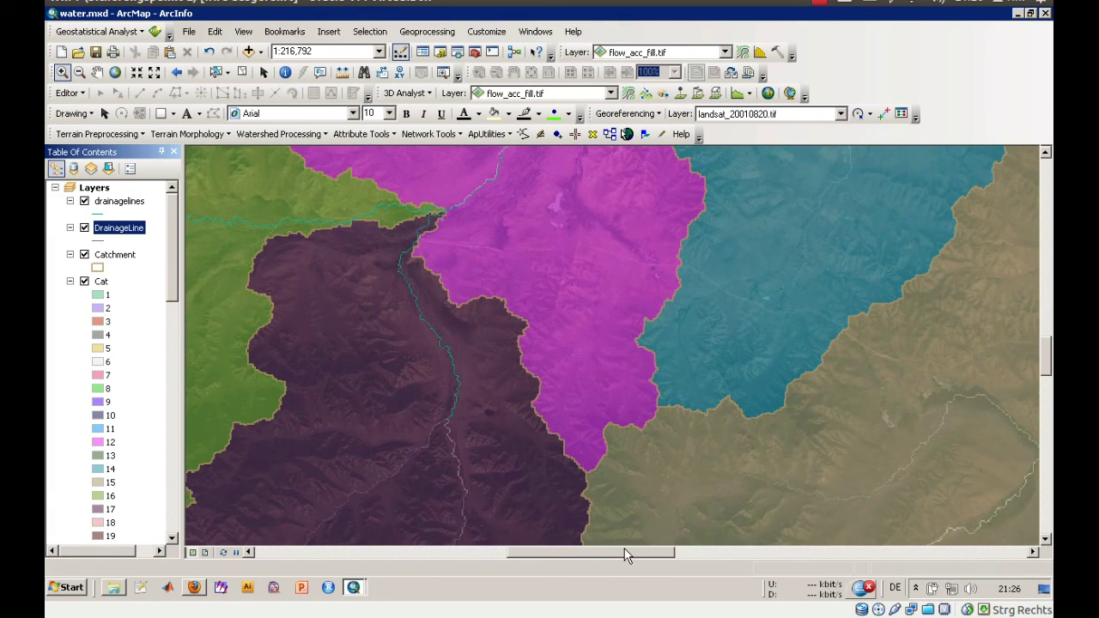
pyautogui.moveTo(623, 549); pyautogui.dragTo(561, 550)
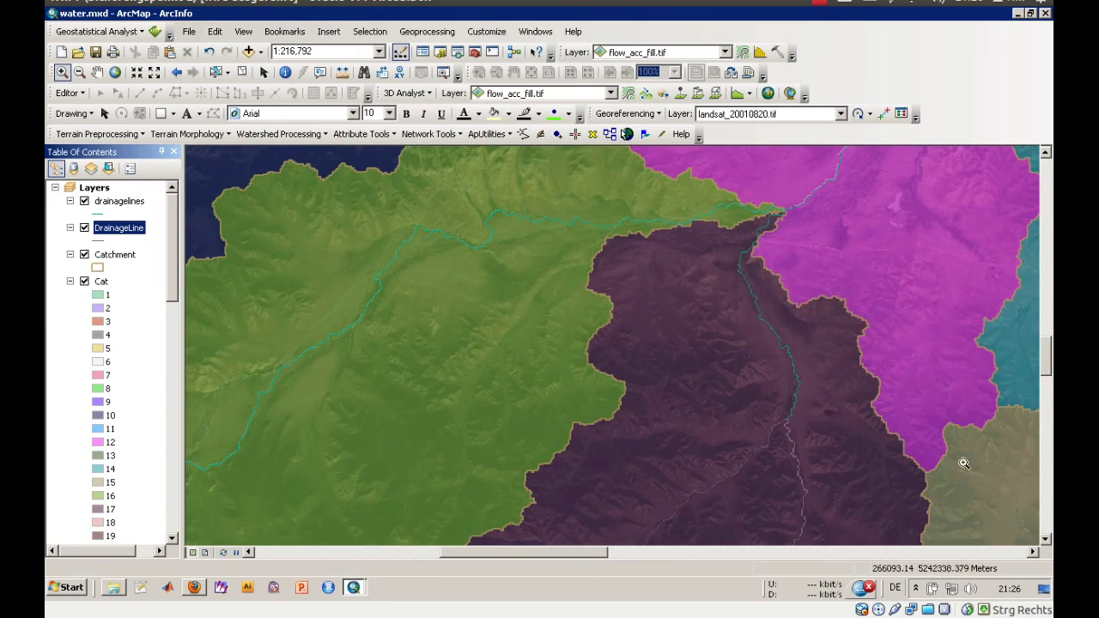
pyautogui.moveTo(1046, 357); pyautogui.dragTo(1046, 384)
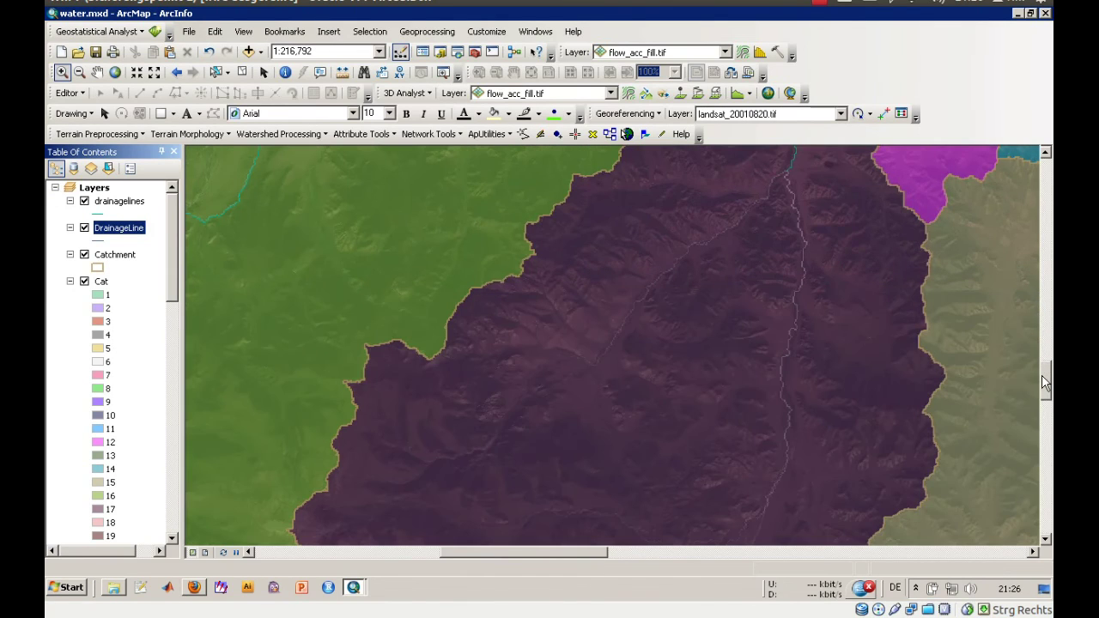